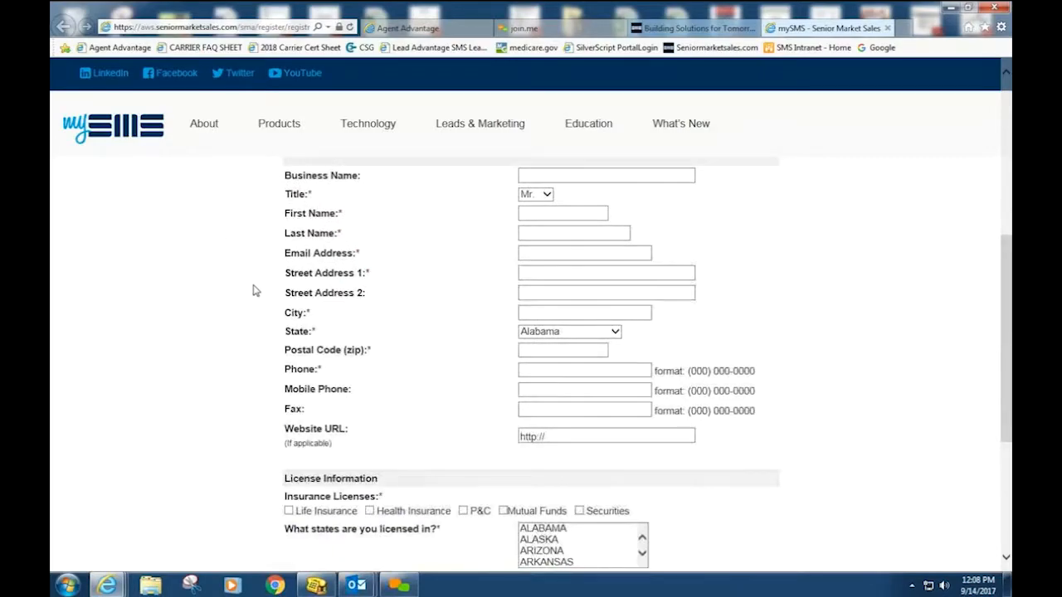
Step: Close the mySMS registration form tab
scroll(424, 324, up, 5)
scroll(176, 397, up, 3)
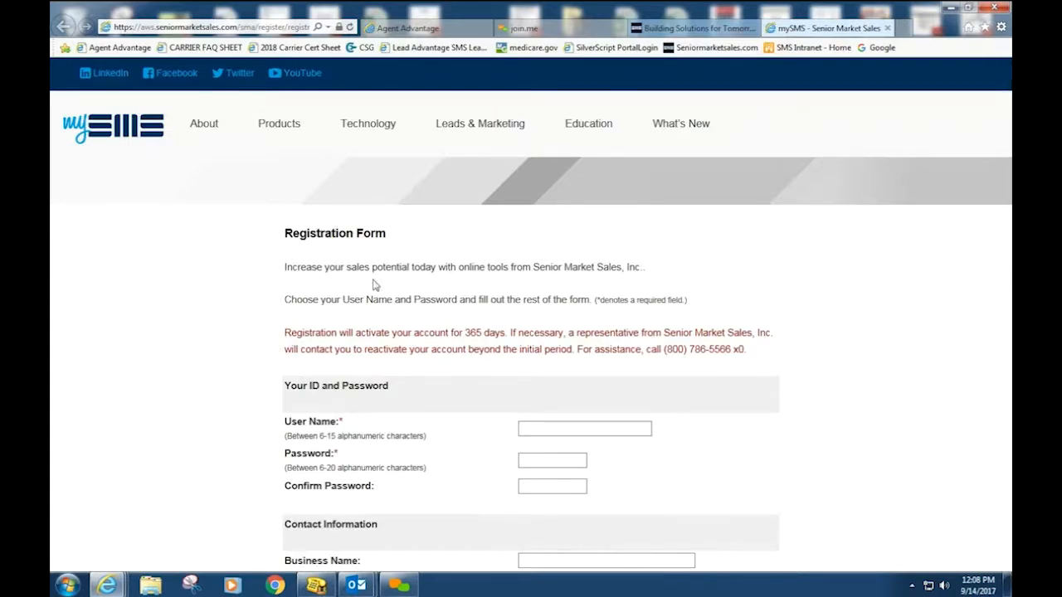
click(889, 30)
Step: Sign in with the agent's username and password, letting the browser save the password
mouse_move(767, 125)
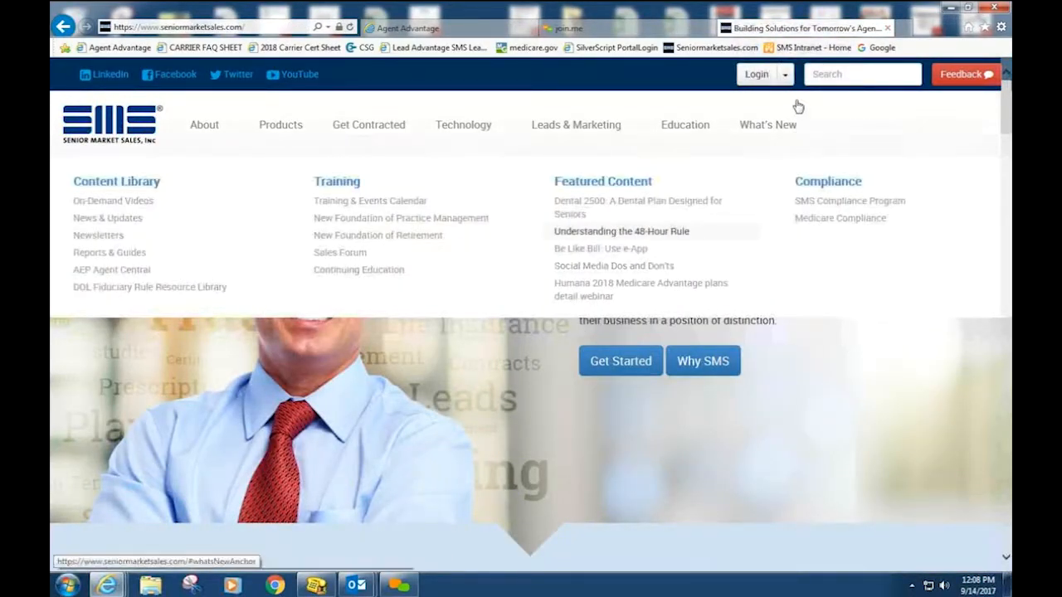
click(757, 75)
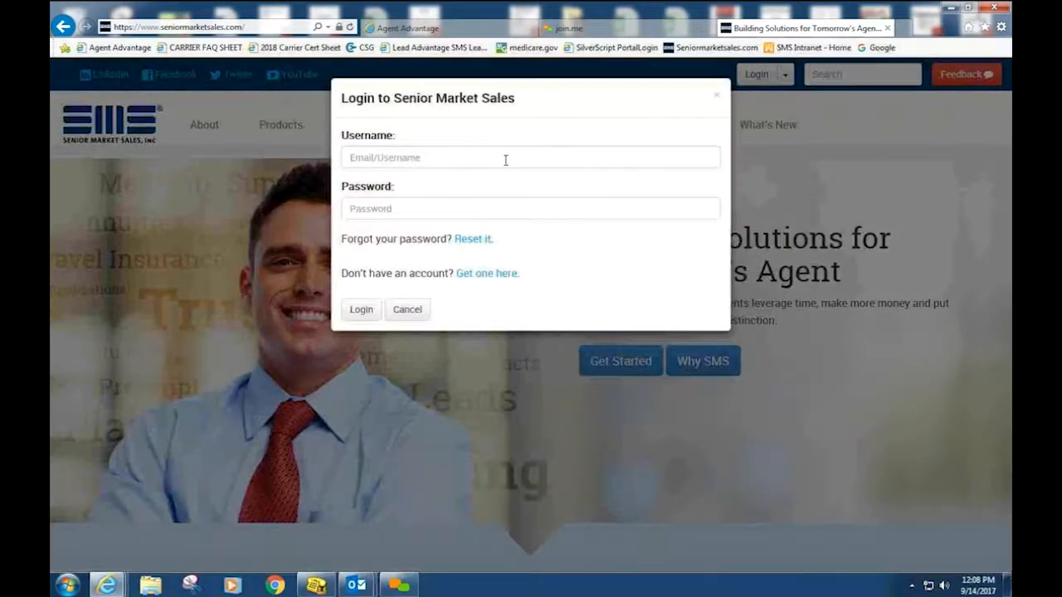
click(501, 158)
key(Tab)
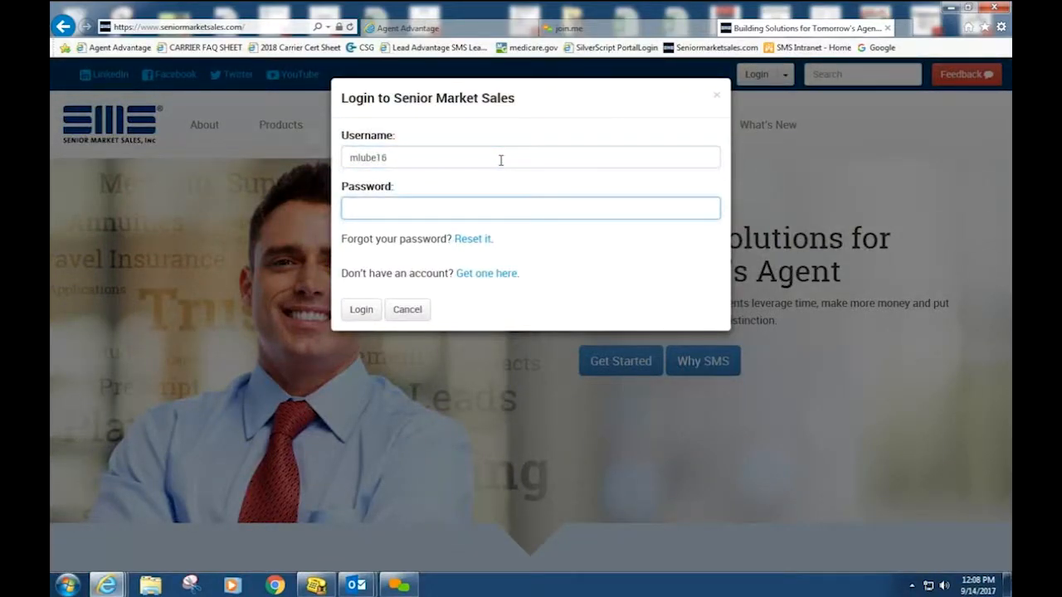
text(•••••••••••)
key(Return)
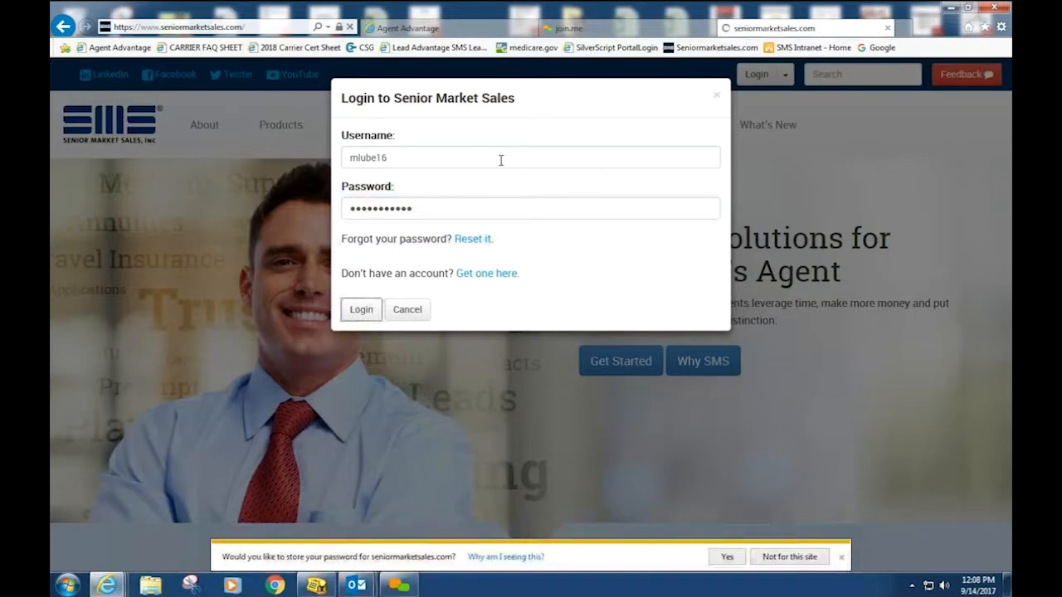
click(736, 557)
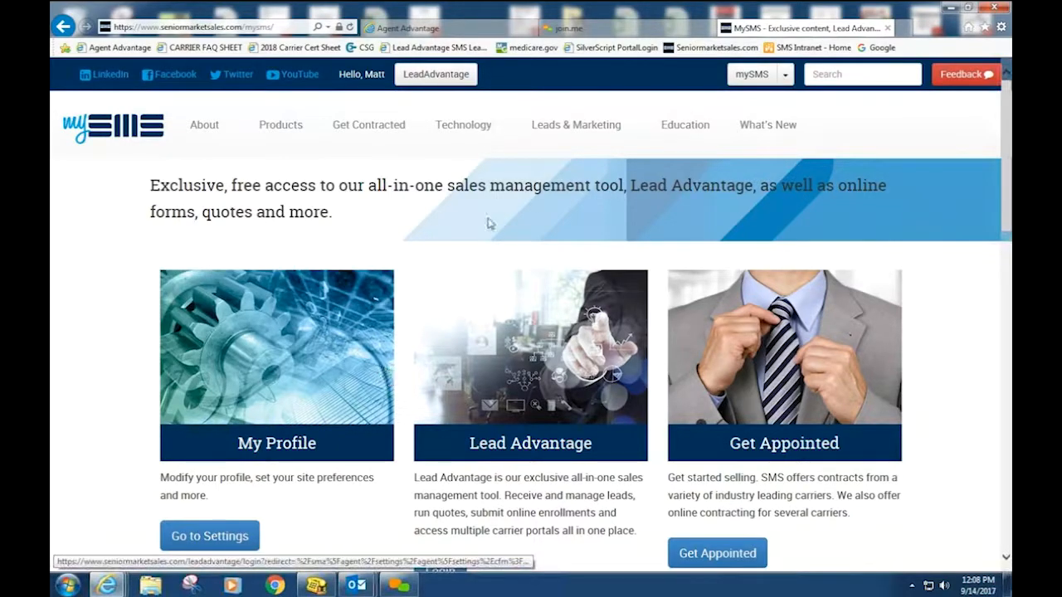
Step: Launch Lead Advantage in a new tab from the top bar's LeadAdvantage button
mouse_move(463, 97)
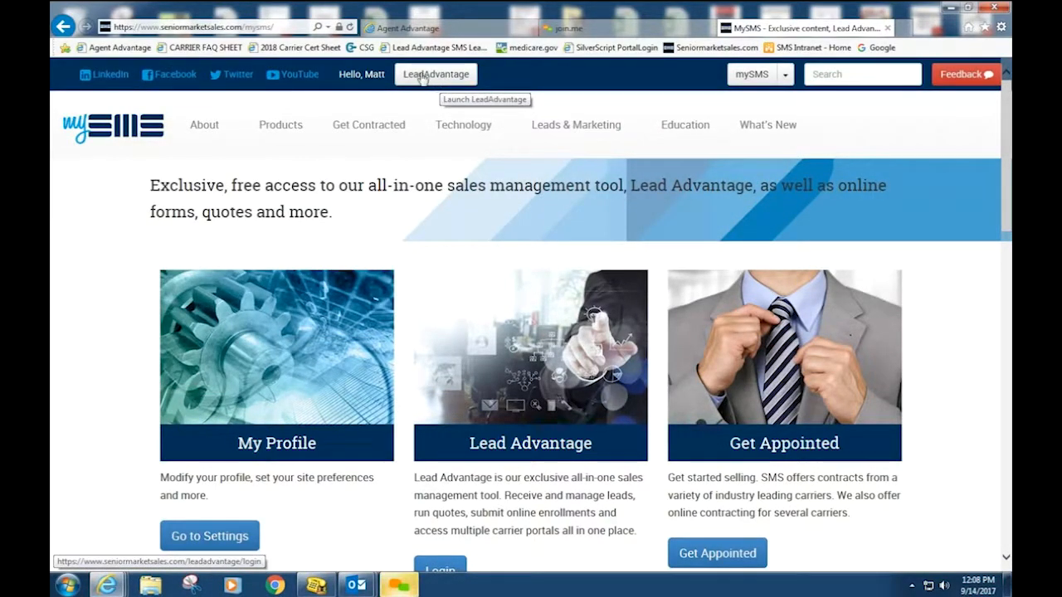
click(424, 76)
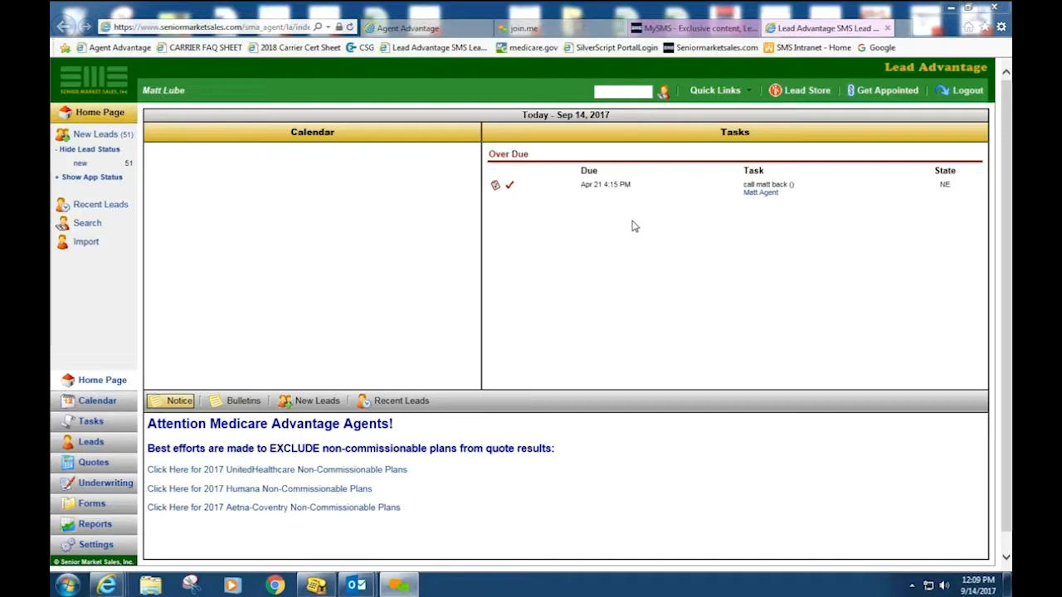
Step: Start a blank new lead via Quick Links > Add New > Lead
click(726, 95)
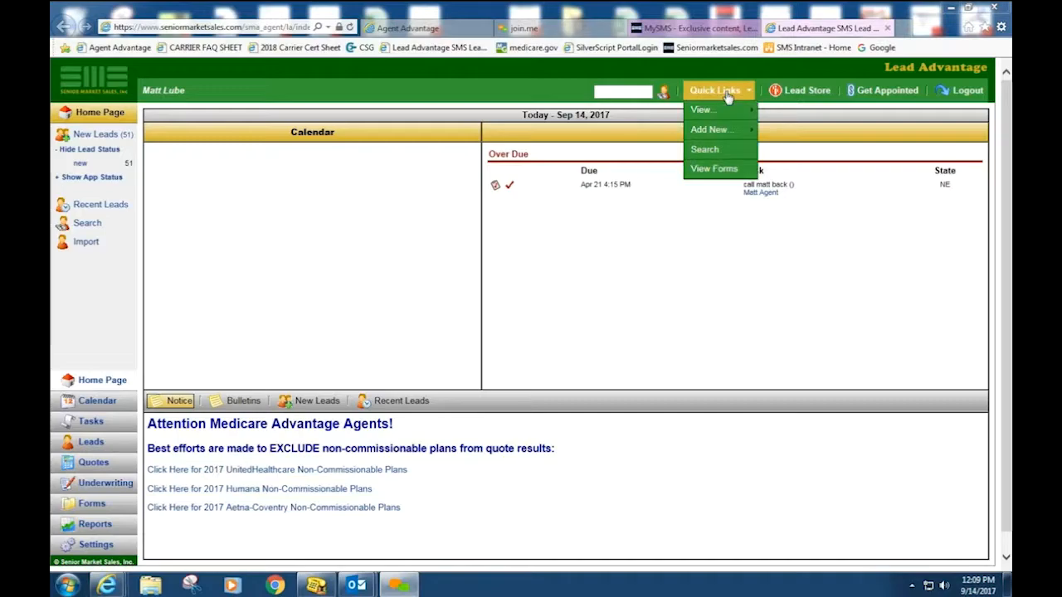
mouse_move(723, 133)
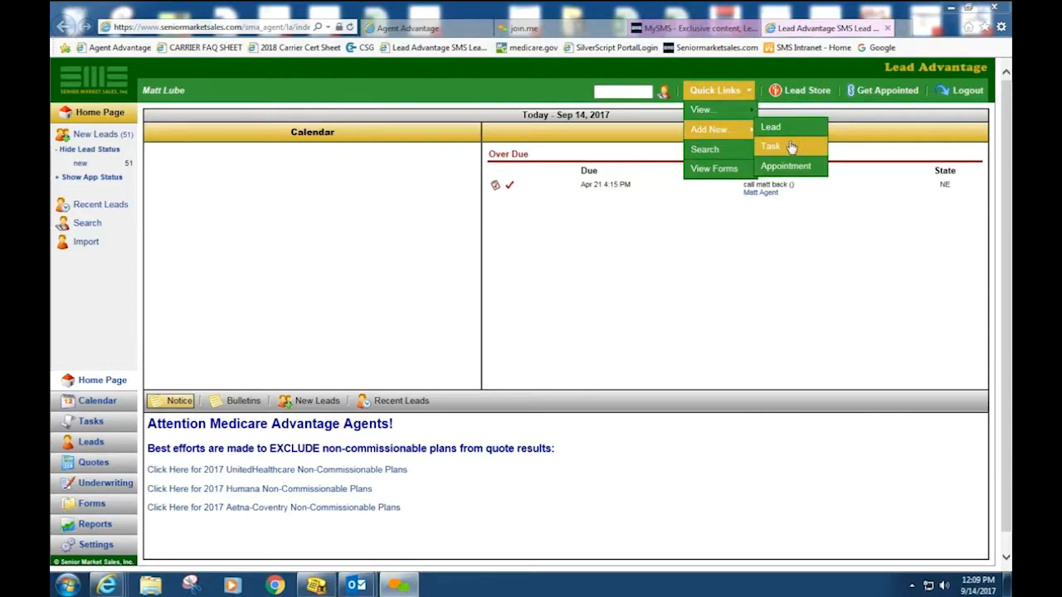
click(790, 133)
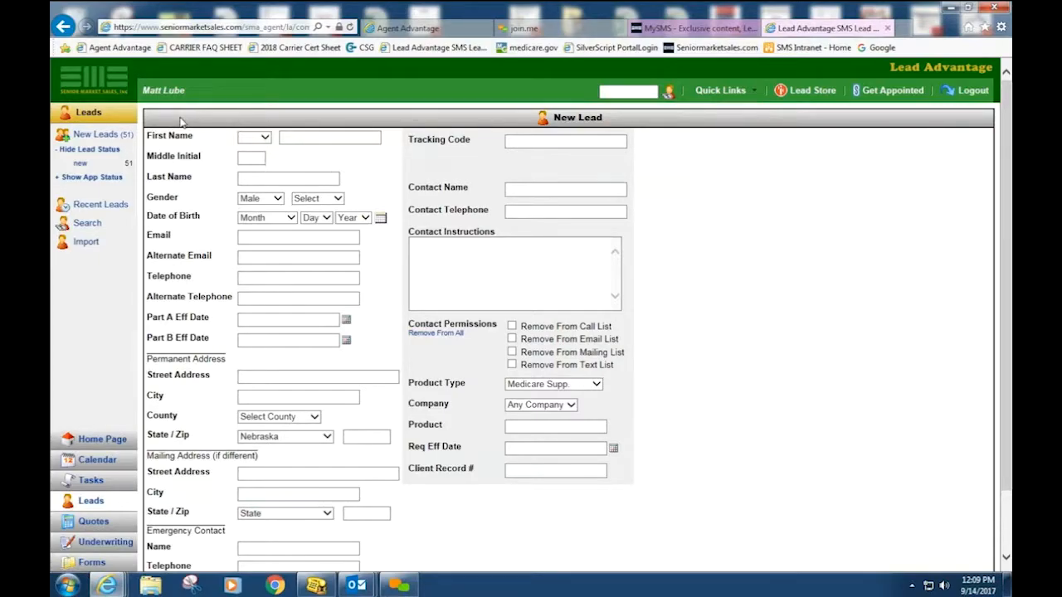
Step: Look over the New Lead form, then leave it unsaved for the Home Page dashboard
scroll(298, 178, down, 2)
scroll(485, 456, up, 2)
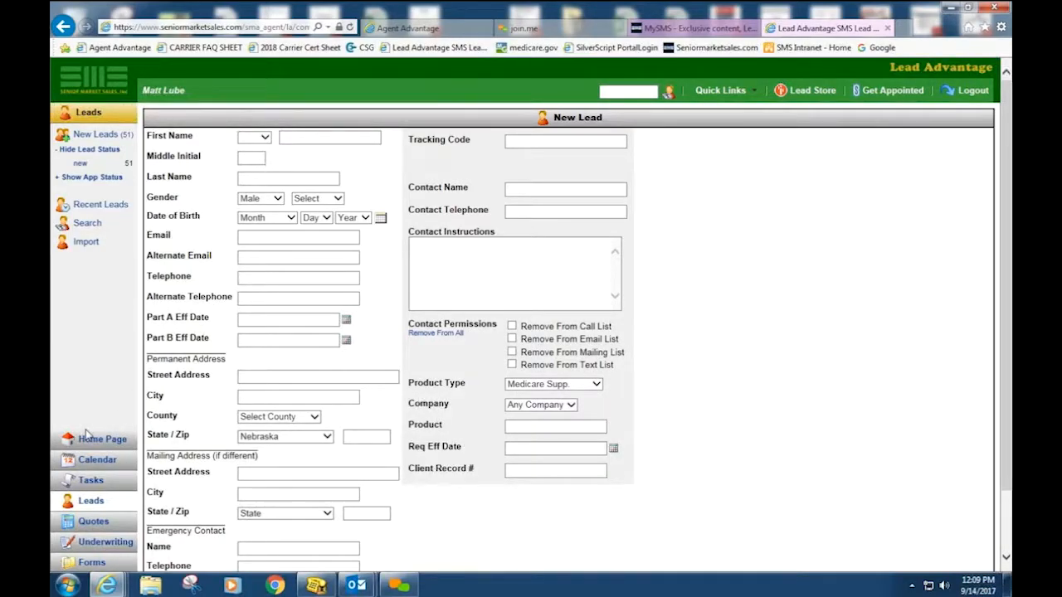
scroll(239, 353, down, 2)
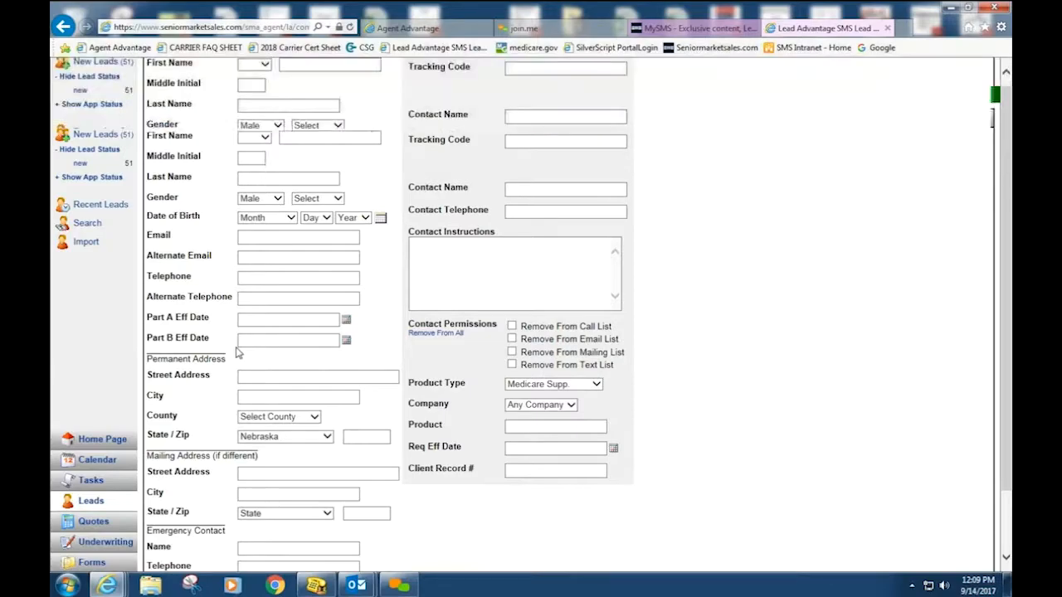
click(100, 367)
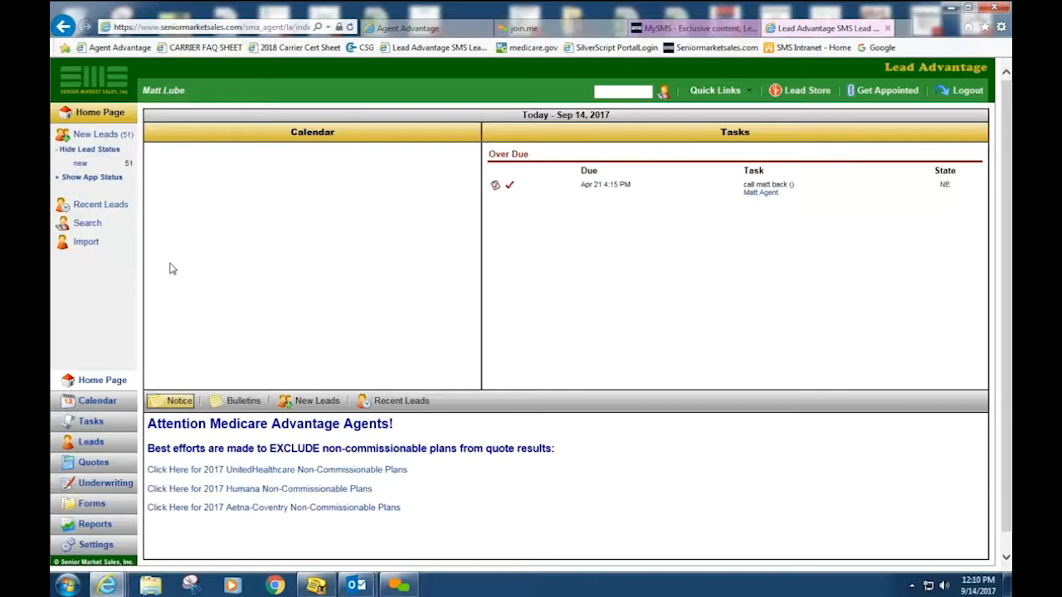
Step: Go to the Import Leads page, Step 1, for uploading a CSV of leads
click(85, 243)
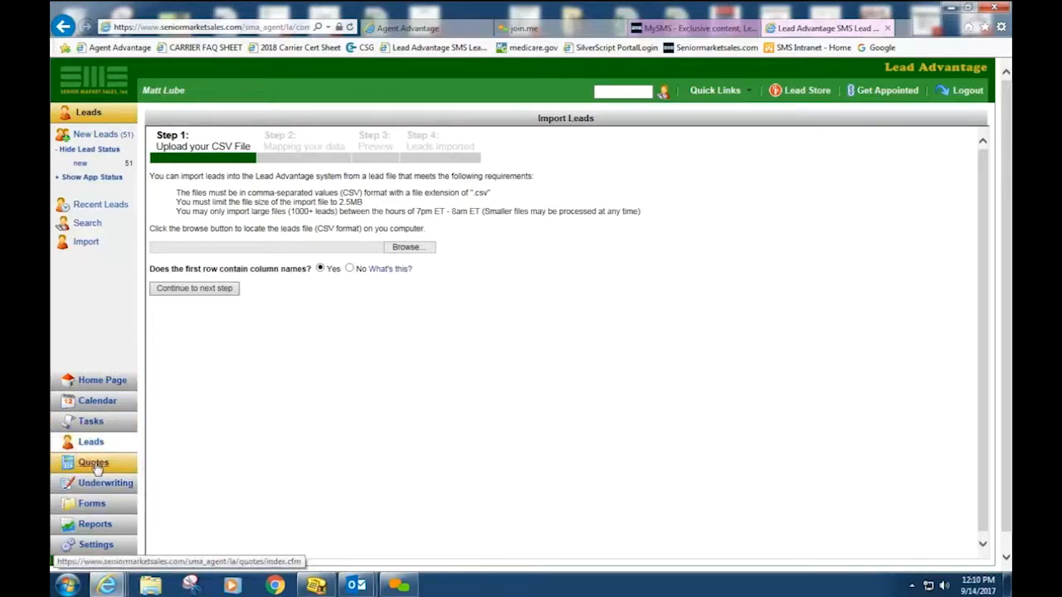
Step: Browse the New Leads (51) list, then return to the Home Page dashboard
click(91, 134)
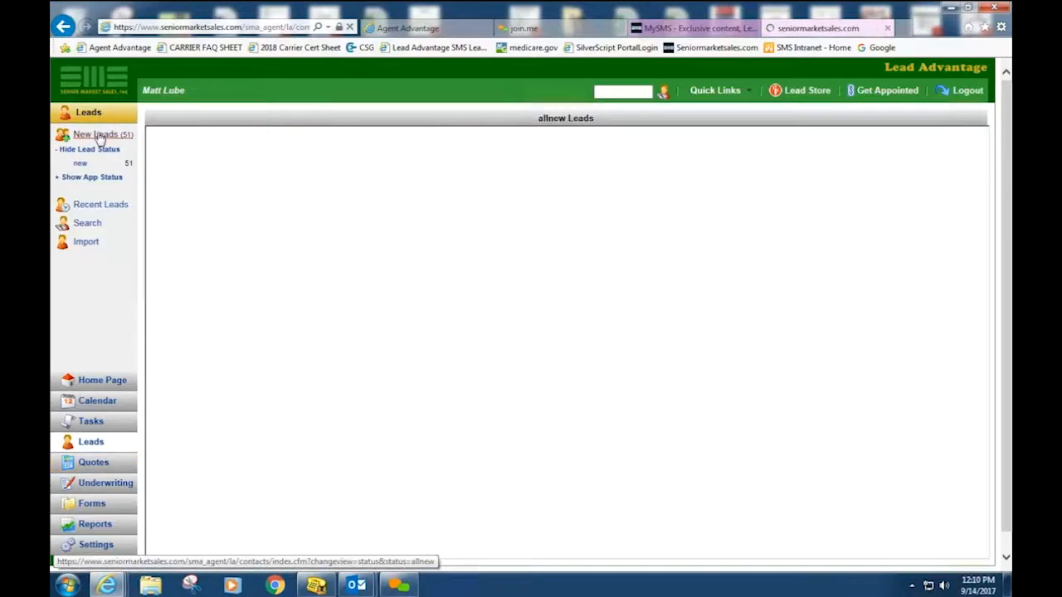
scroll(257, 233, down, 5)
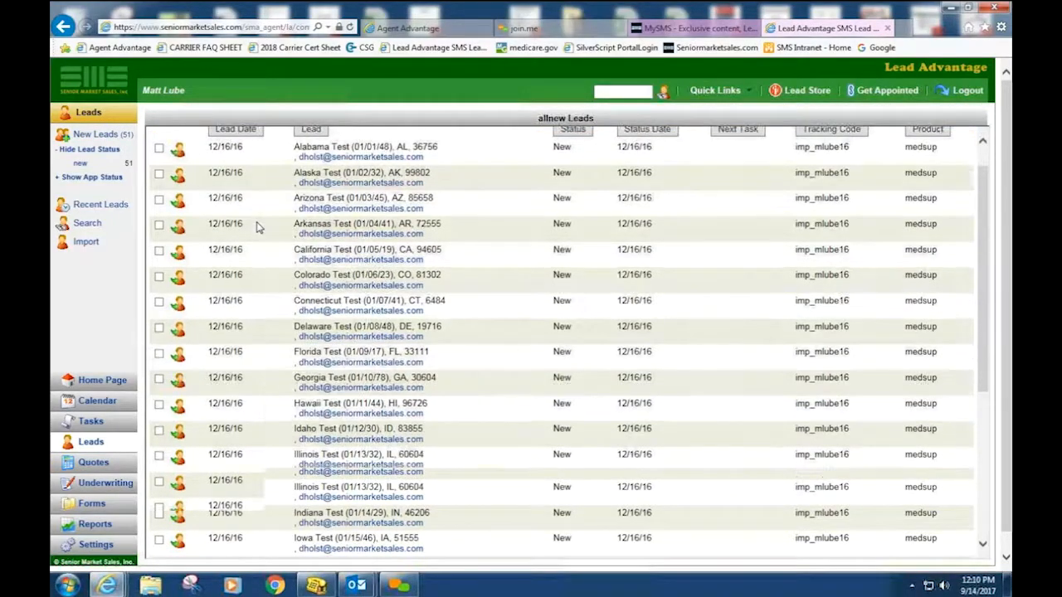
scroll(261, 383, down, 4)
scroll(232, 216, up, 4)
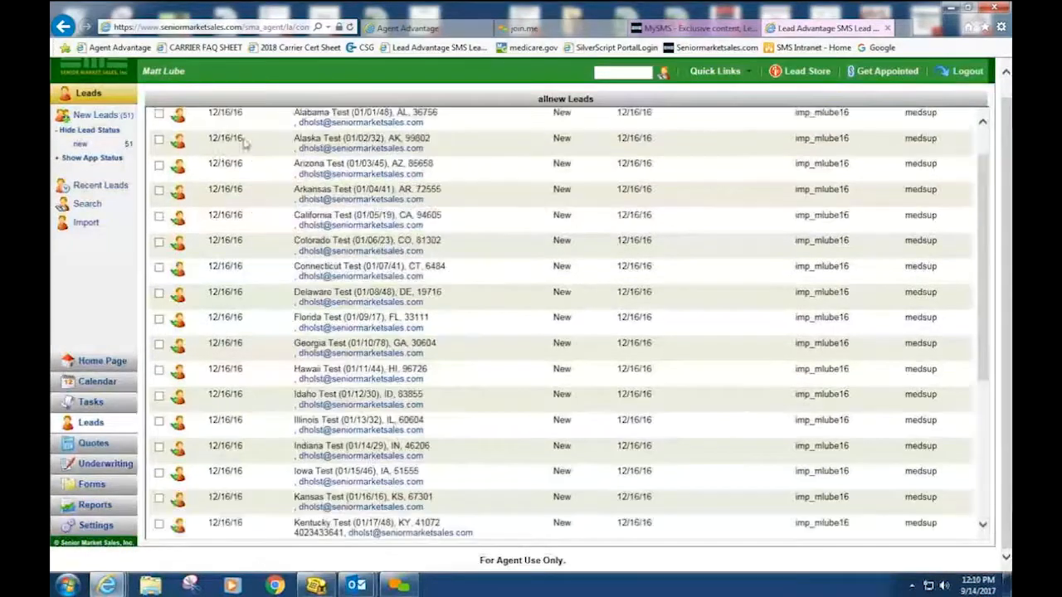
scroll(176, 195, up, 3)
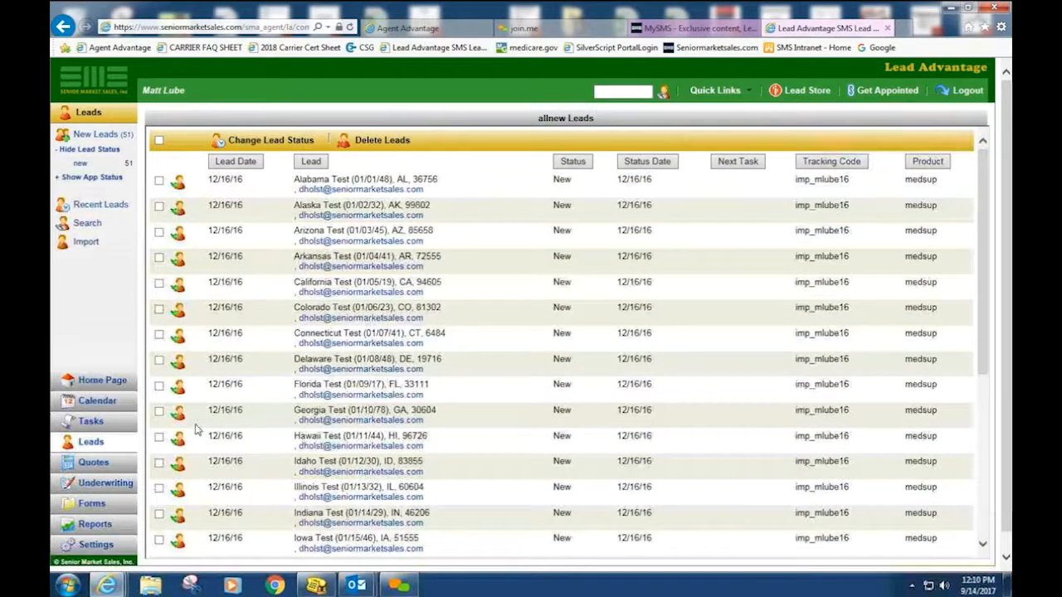
click(98, 380)
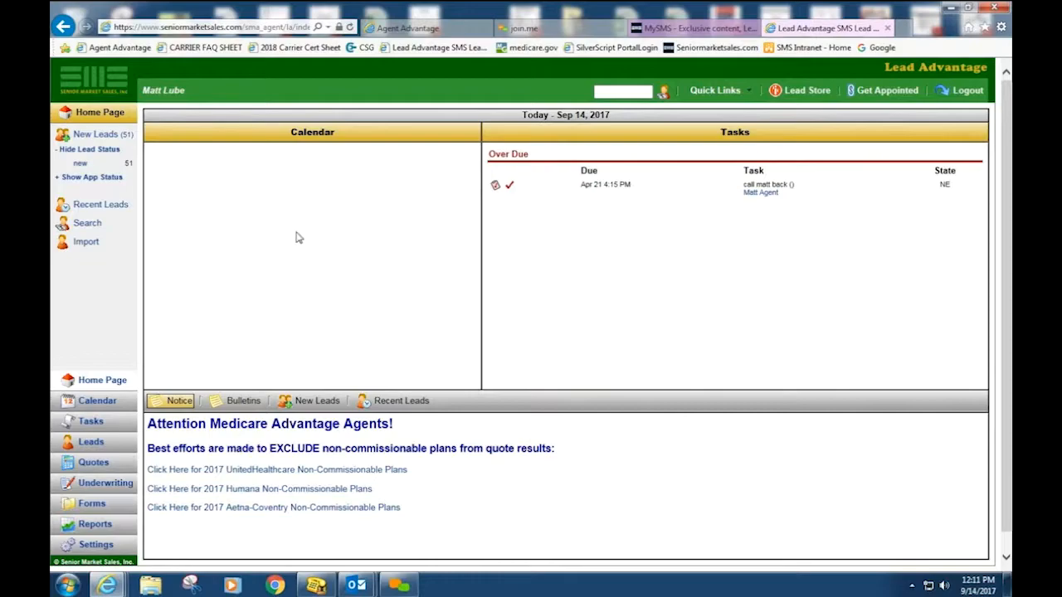
Step: In the Forms library, set product type Medicare Advantage, plan year 2017 and state Arizona
click(91, 504)
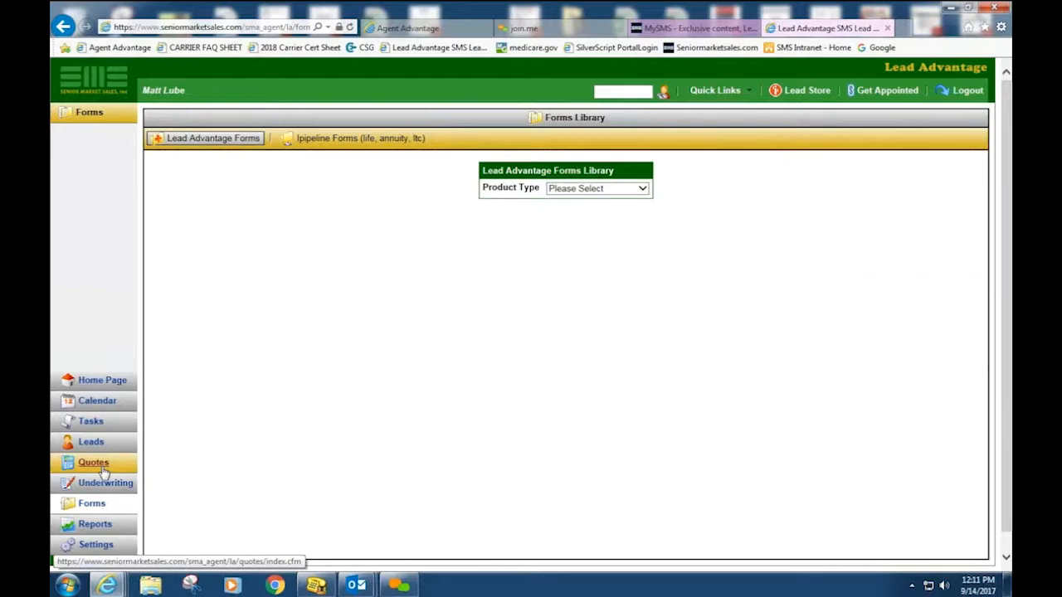
click(615, 189)
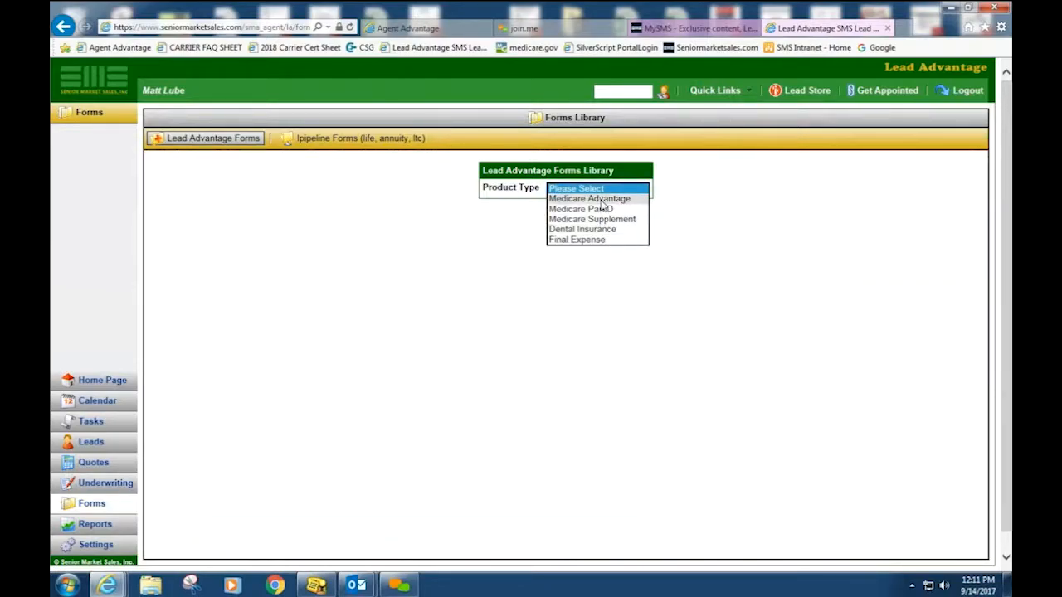
click(602, 201)
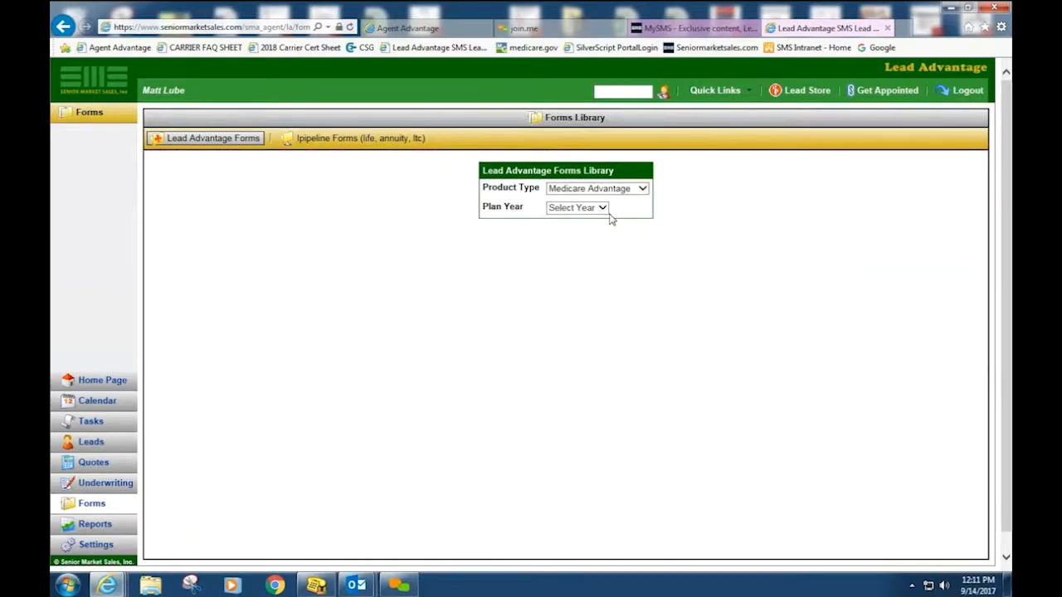
click(599, 208)
click(590, 217)
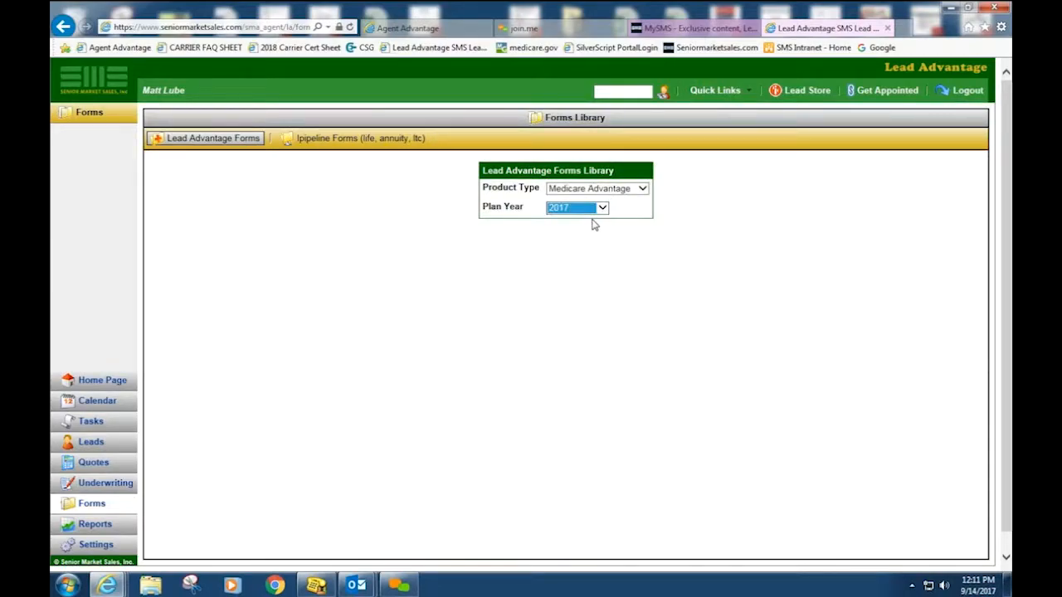
click(595, 234)
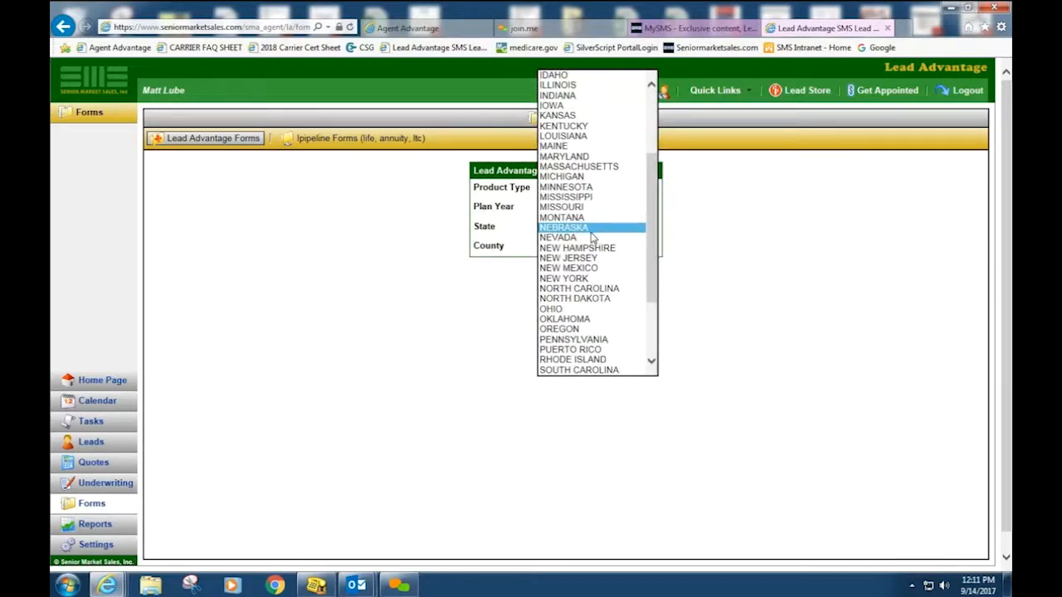
scroll(589, 236, up, 4)
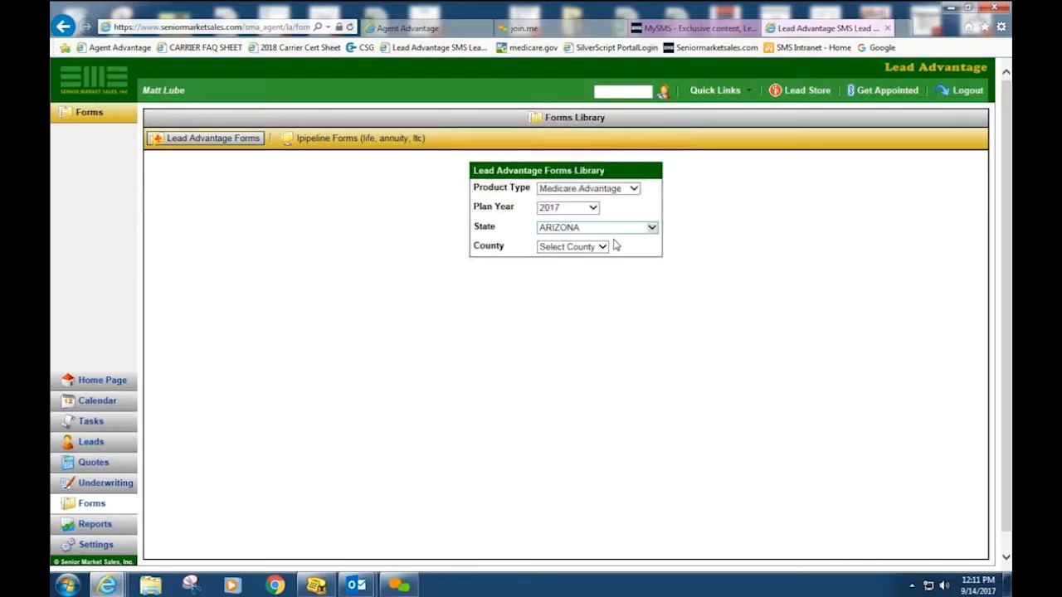
Step: Choose Apache County and Humana Insurance Company, then get the matching forms
click(602, 247)
click(572, 246)
click(602, 246)
click(554, 256)
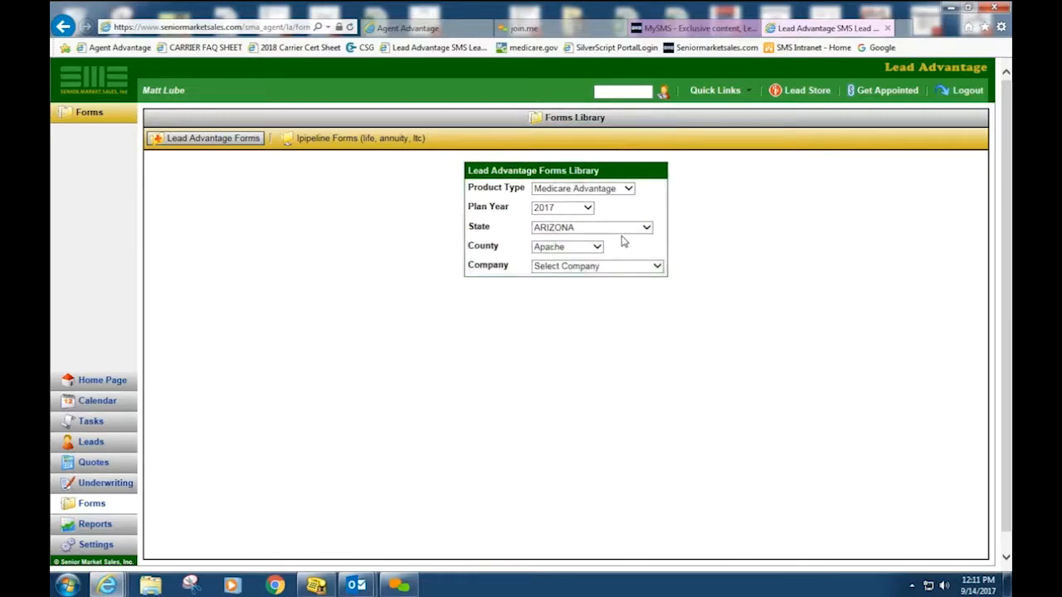
click(599, 267)
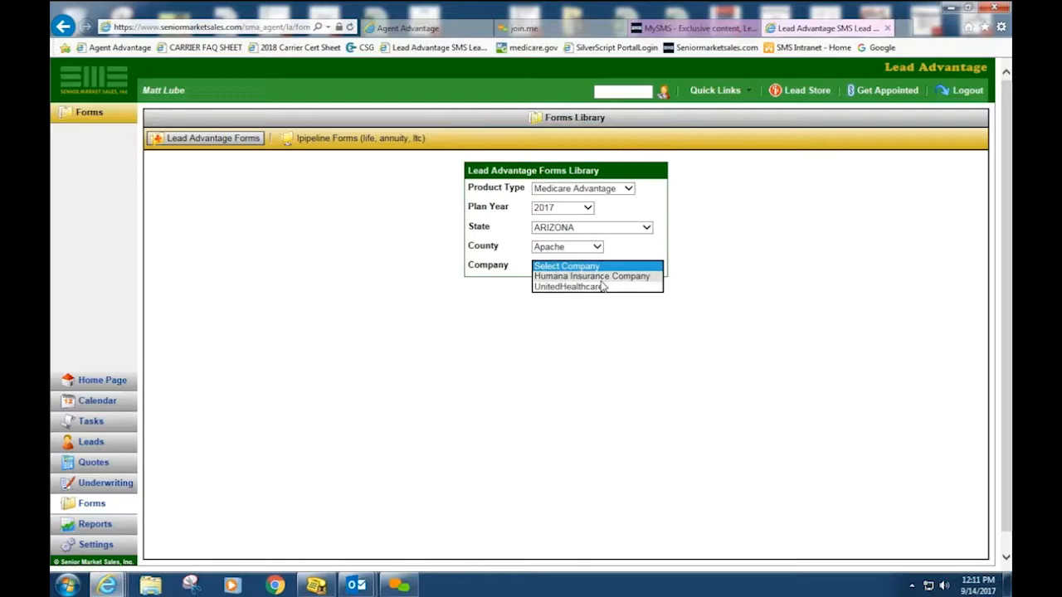
click(604, 278)
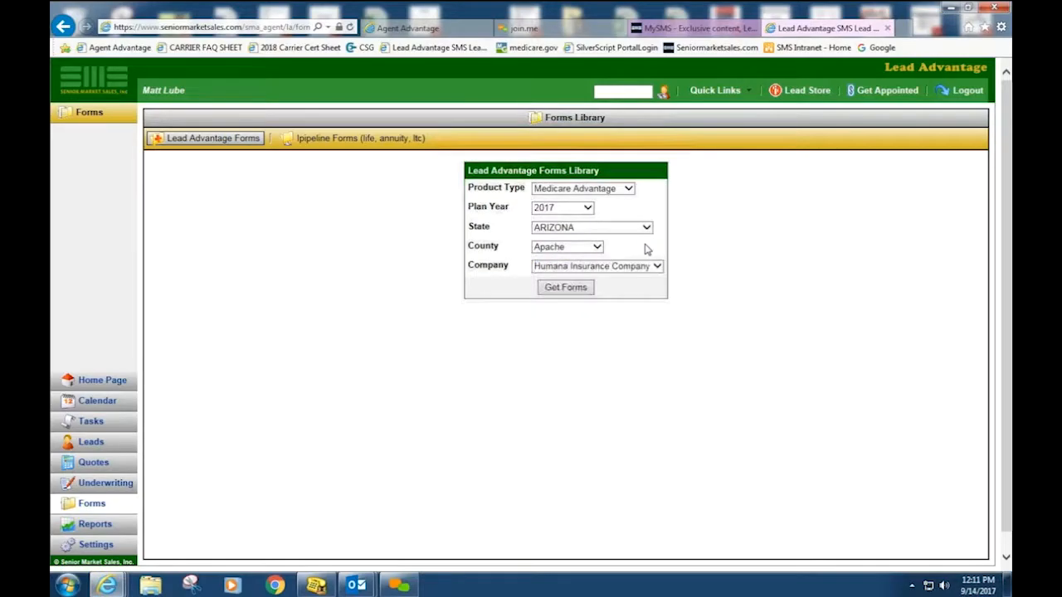
click(557, 290)
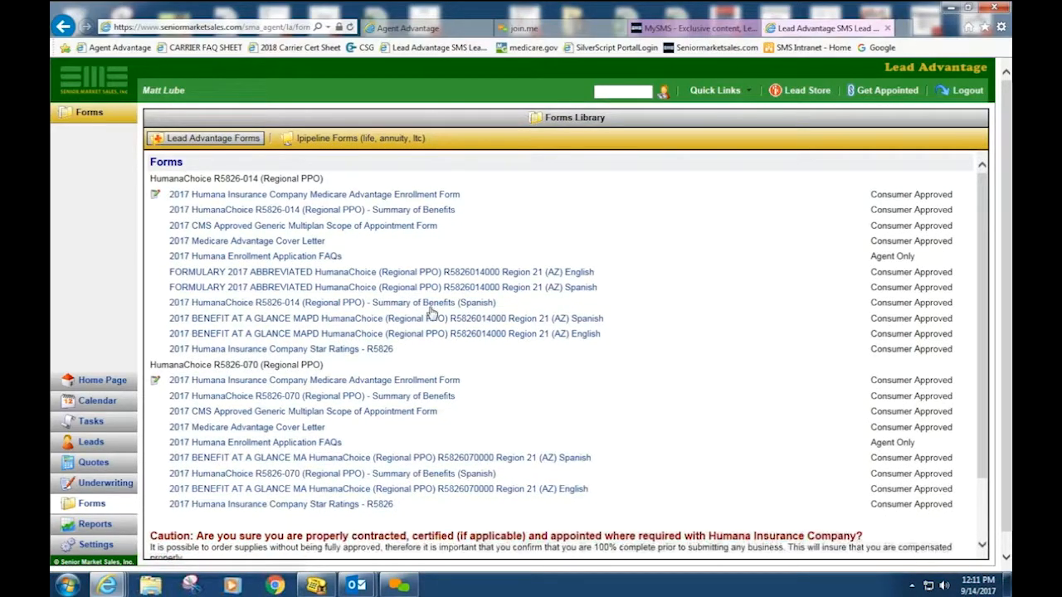
scroll(240, 282, down, 2)
scroll(253, 315, up, 2)
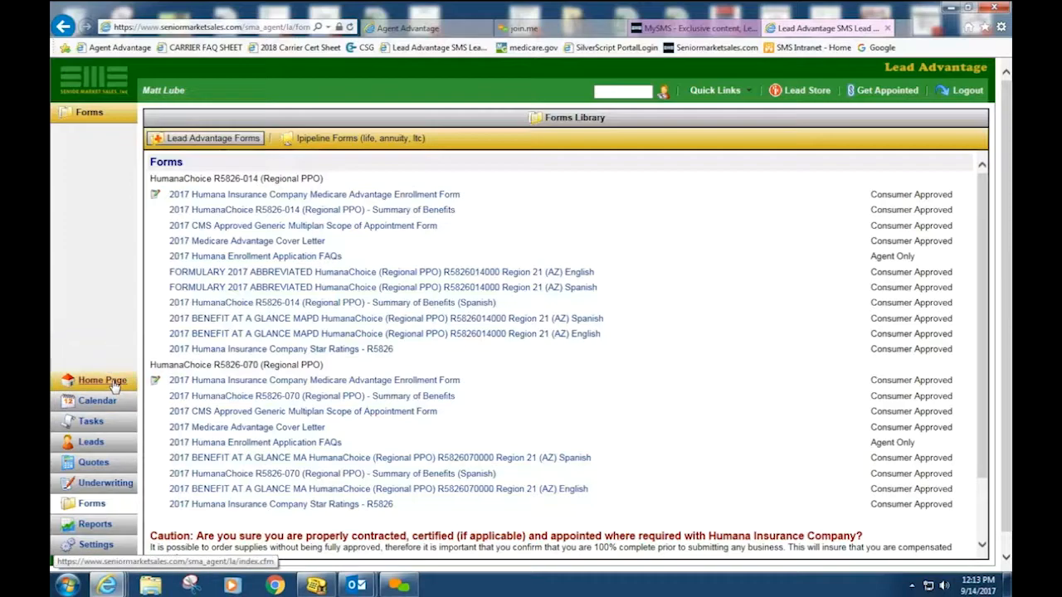
Step: Get Forms library results for Medicare Supplement, ARIZONA and Mutual of Omaha Insurance Company
click(83, 507)
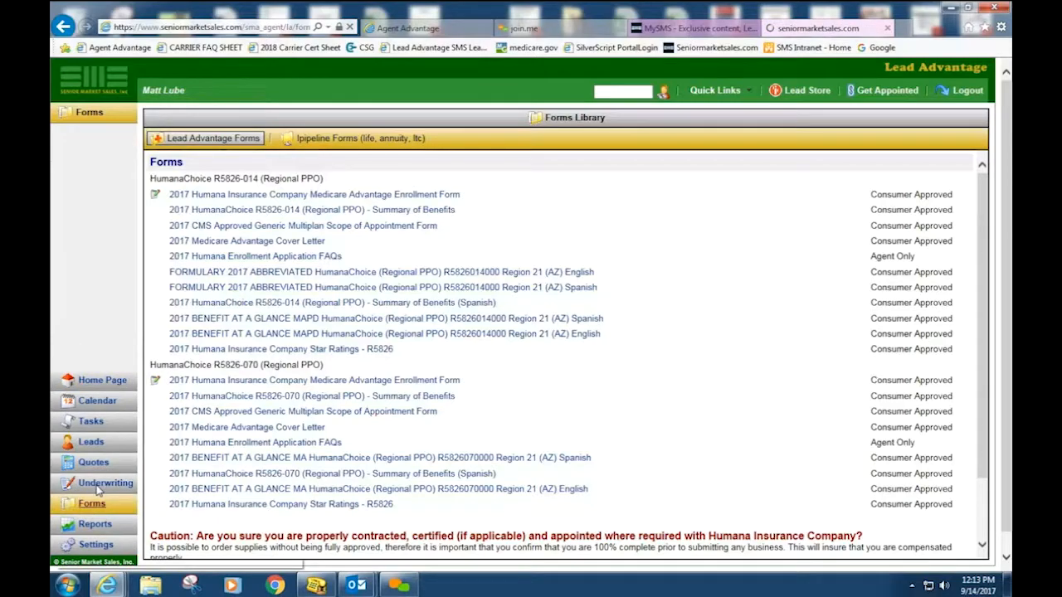
click(551, 191)
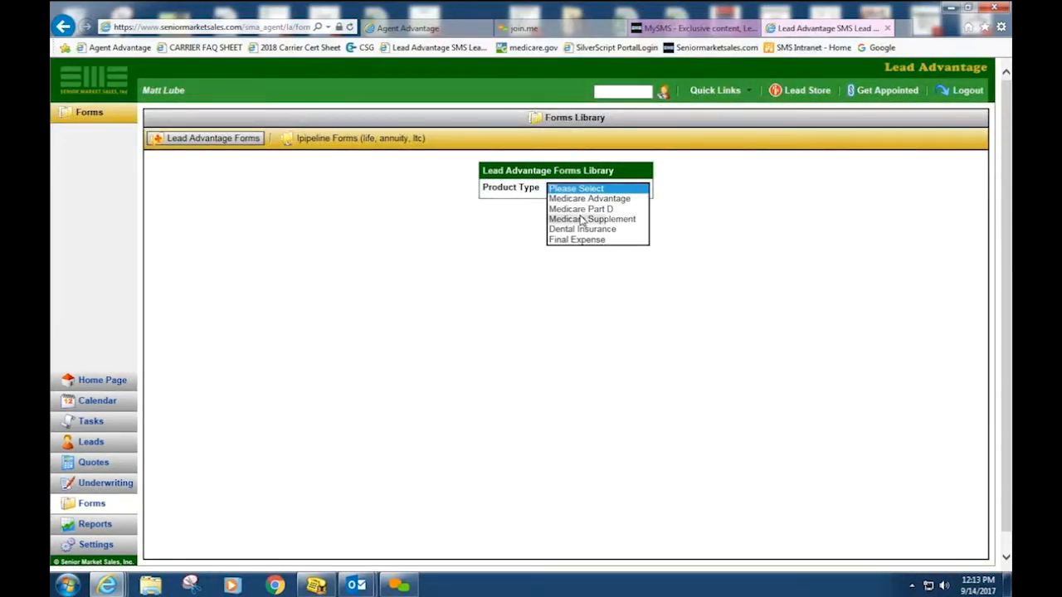
click(581, 220)
click(498, 207)
scroll(435, 90, up, 2)
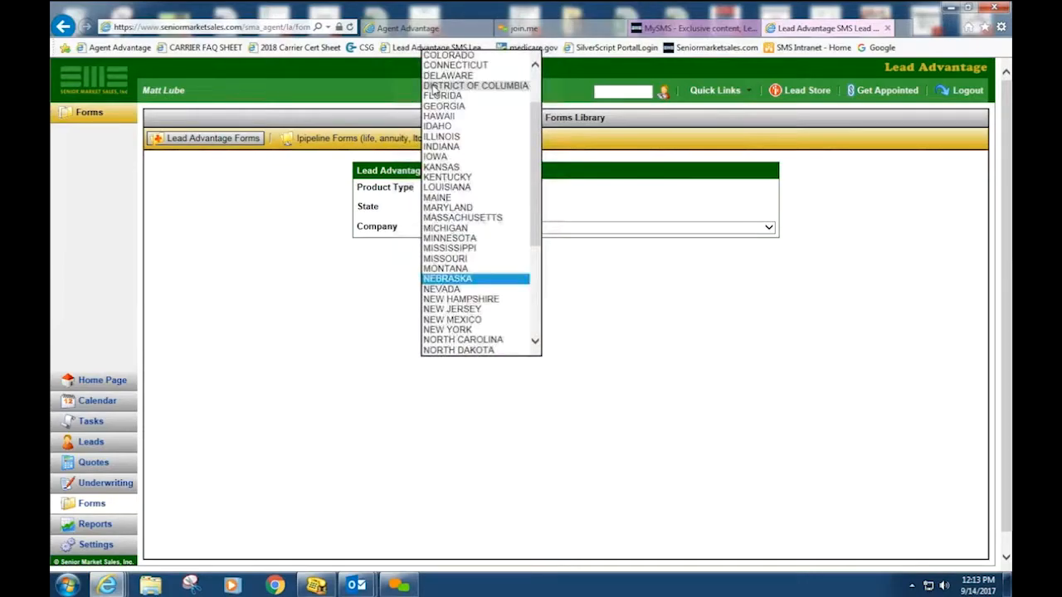
scroll(434, 90, up, 2)
click(440, 86)
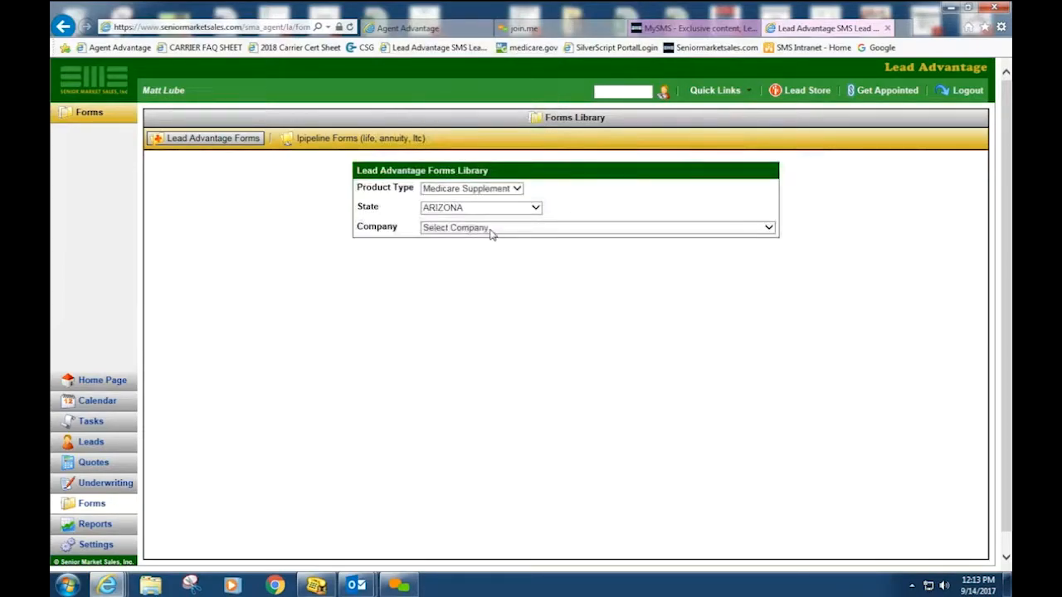
click(493, 232)
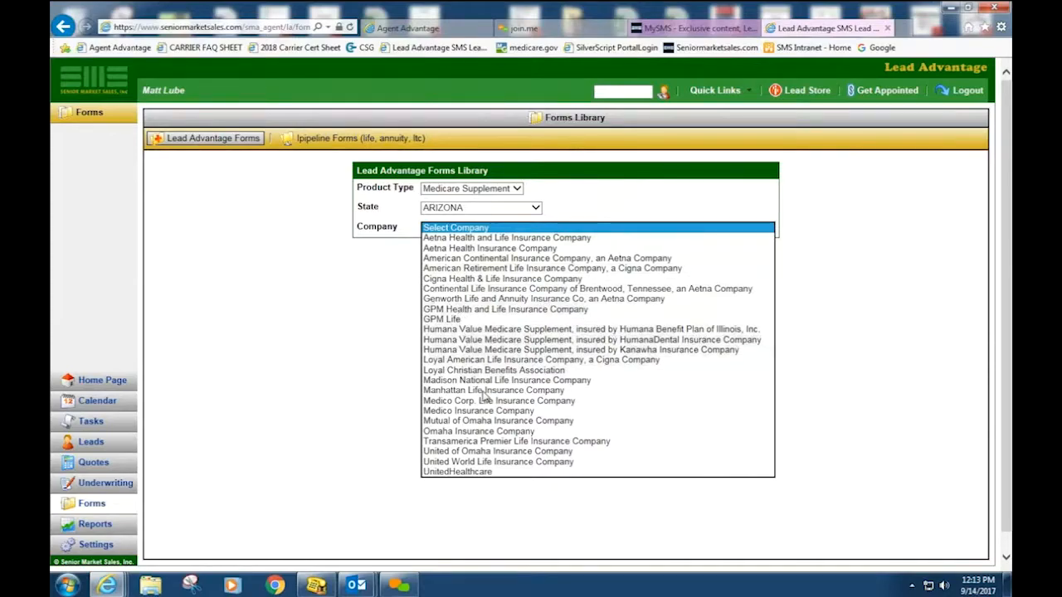
click(481, 420)
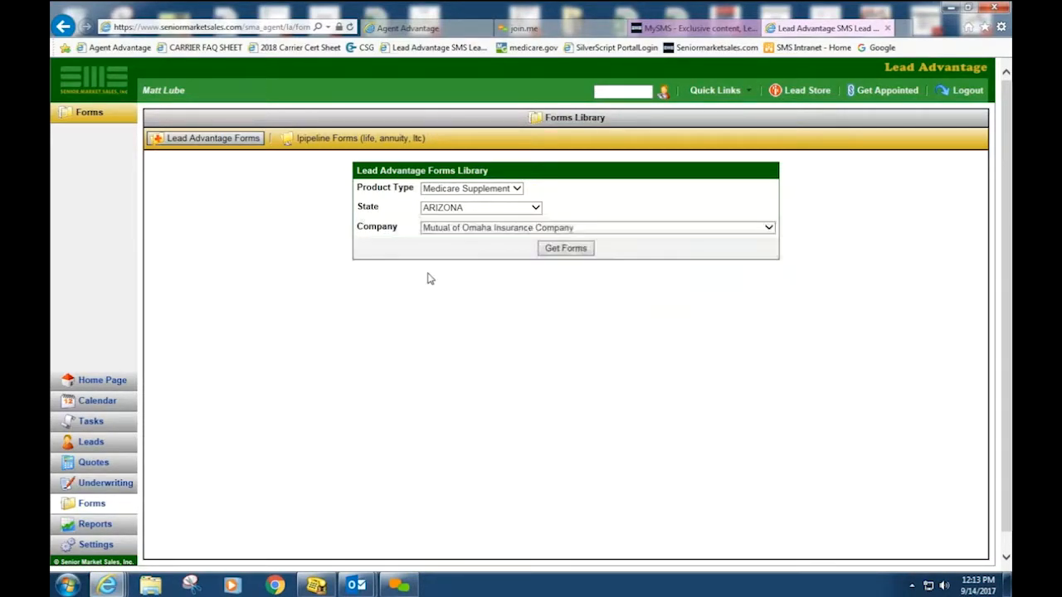
click(552, 250)
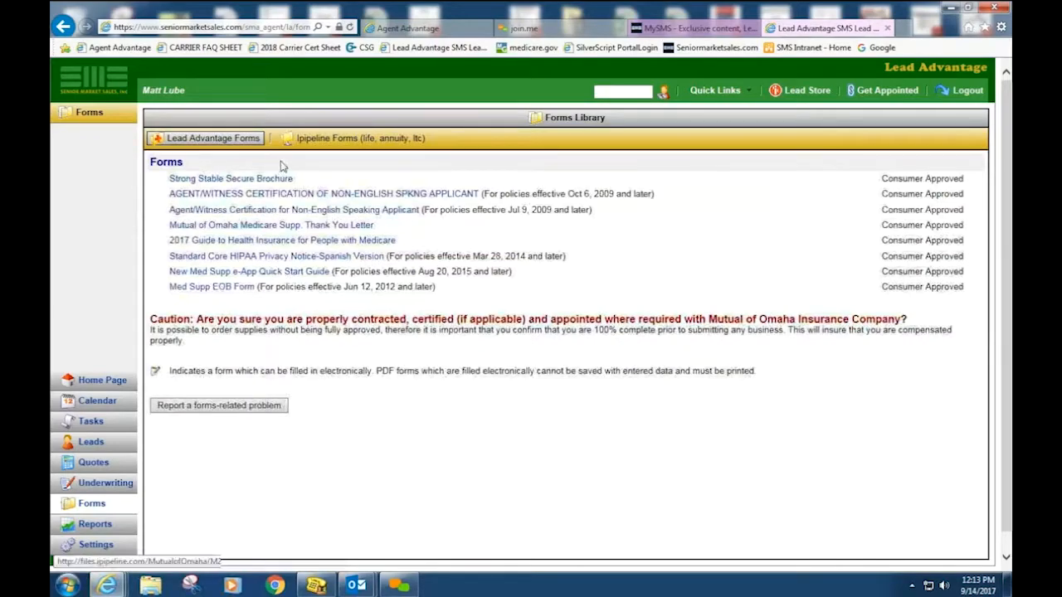
Step: From the Home Page, open New Leads and jump to its last page, records 51–53 of 53
click(101, 382)
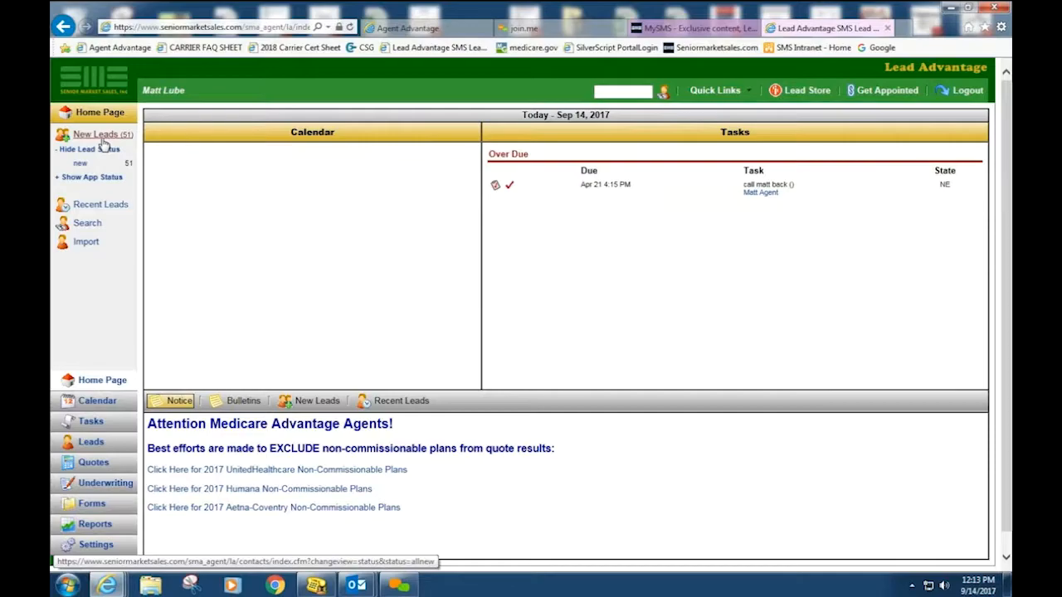
click(104, 145)
scroll(321, 353, down, 10)
click(229, 503)
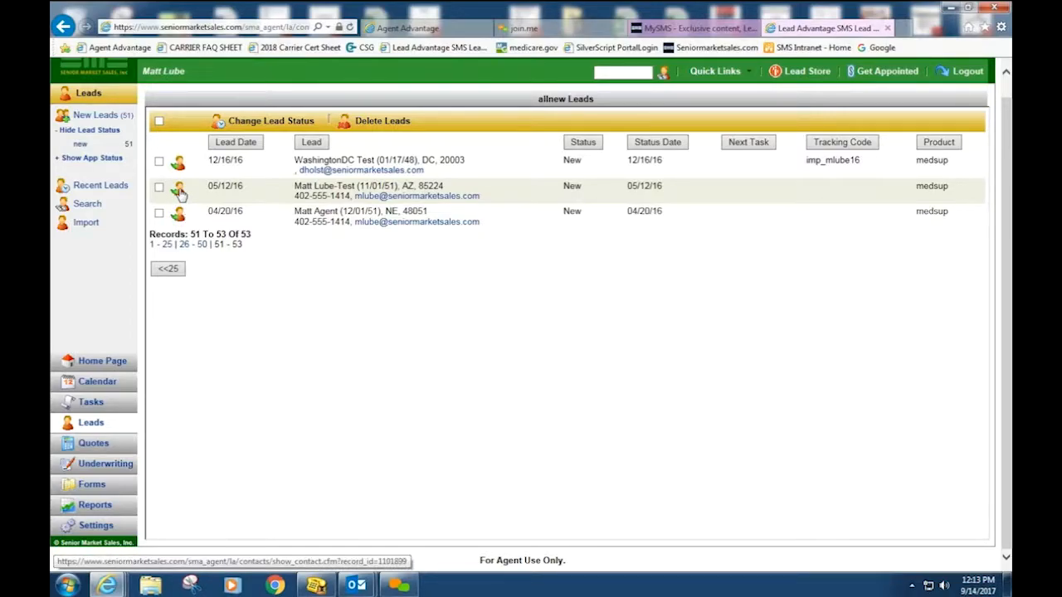
Step: Open the Arizona test lead's Summary record with contact details, notes and four applications
click(180, 190)
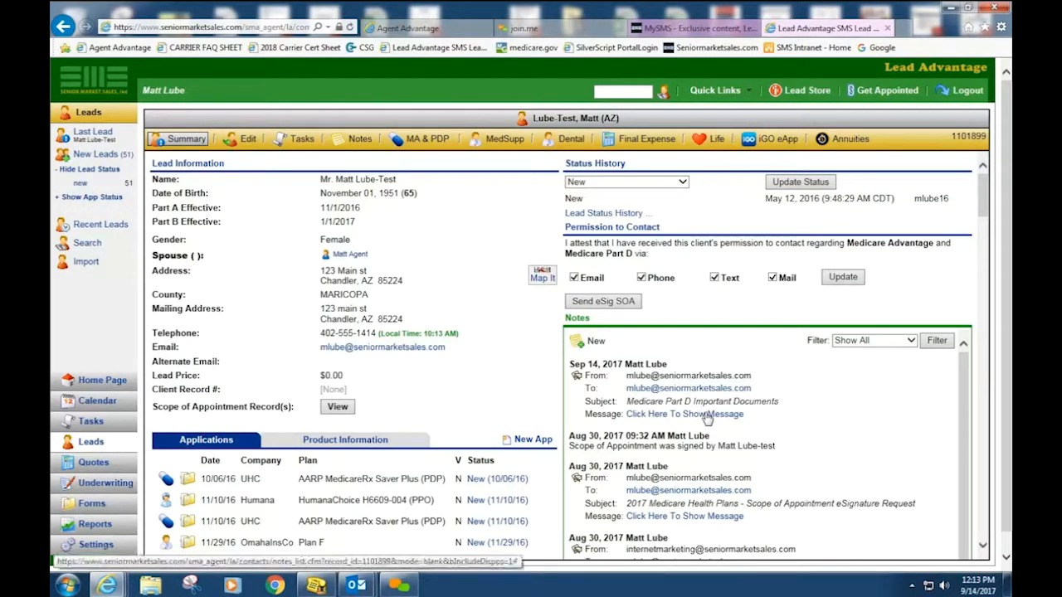
scroll(251, 463, down, 5)
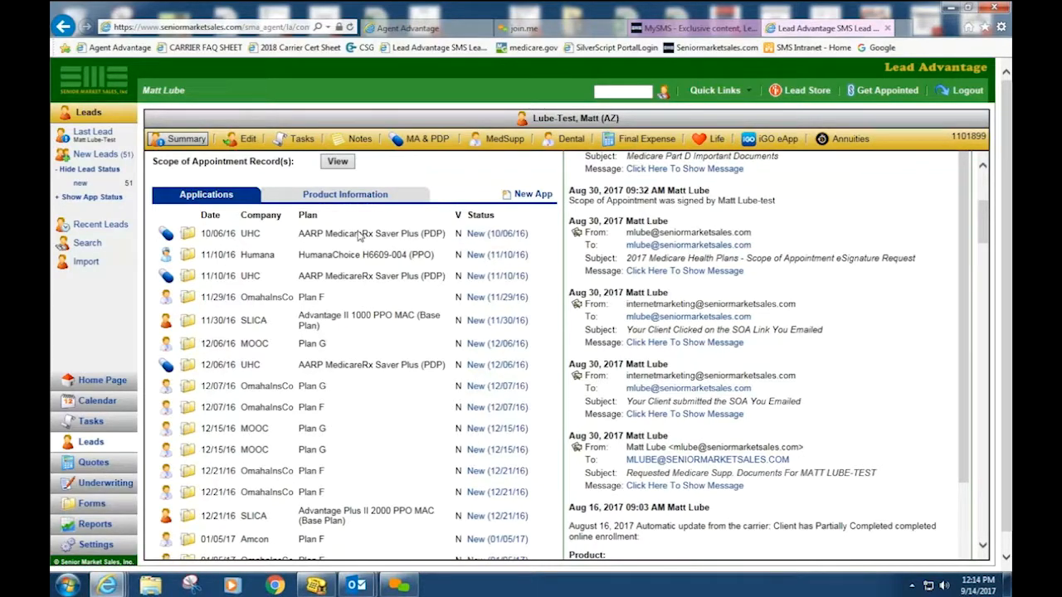
scroll(281, 410, down, 3)
scroll(280, 419, down, 10)
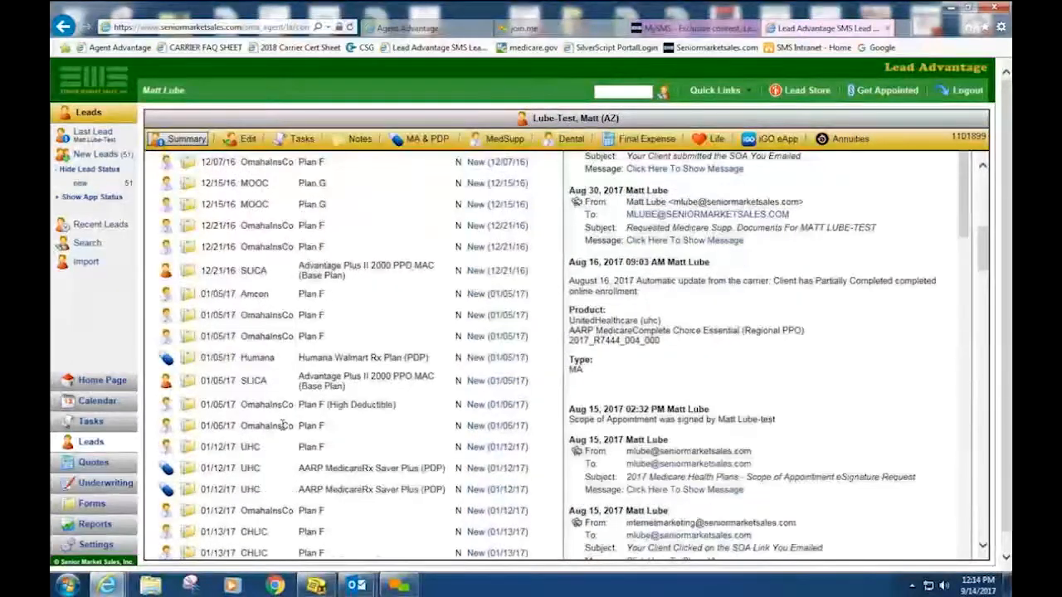
scroll(282, 419, up, 14)
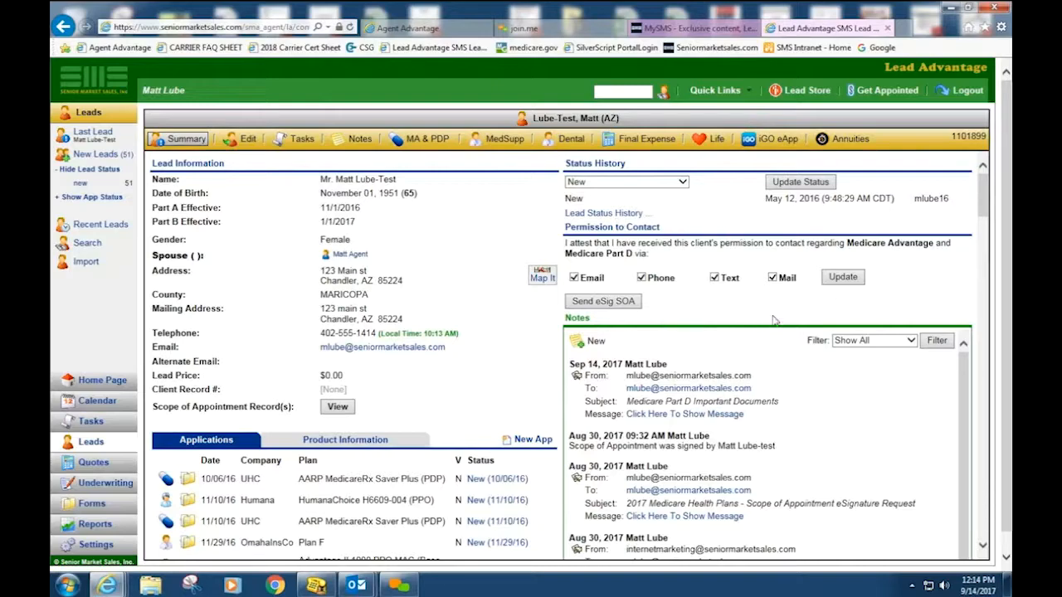
scroll(674, 404, down, 4)
scroll(665, 404, up, 4)
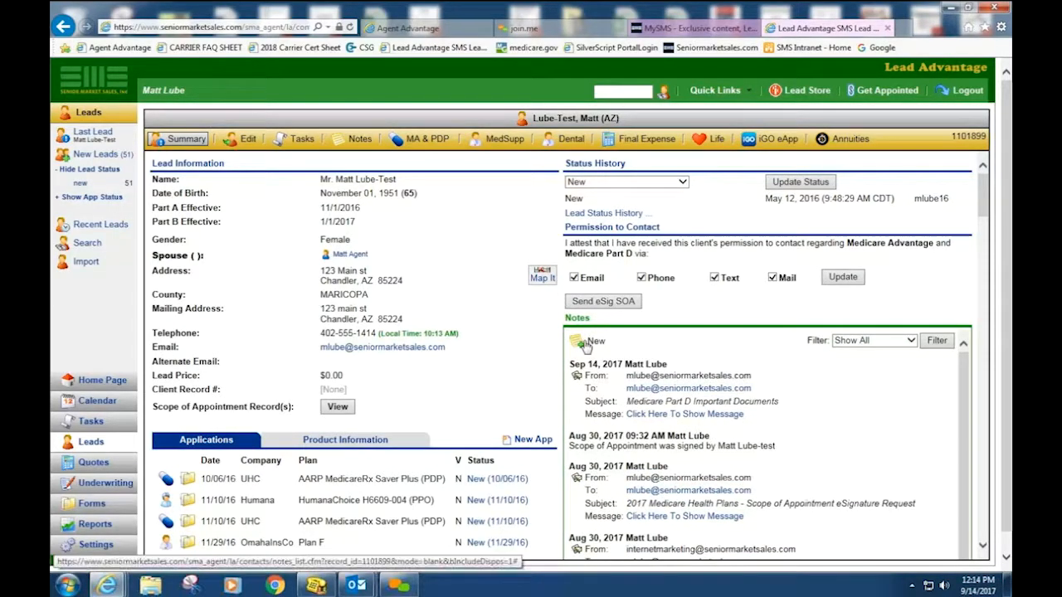
click(587, 342)
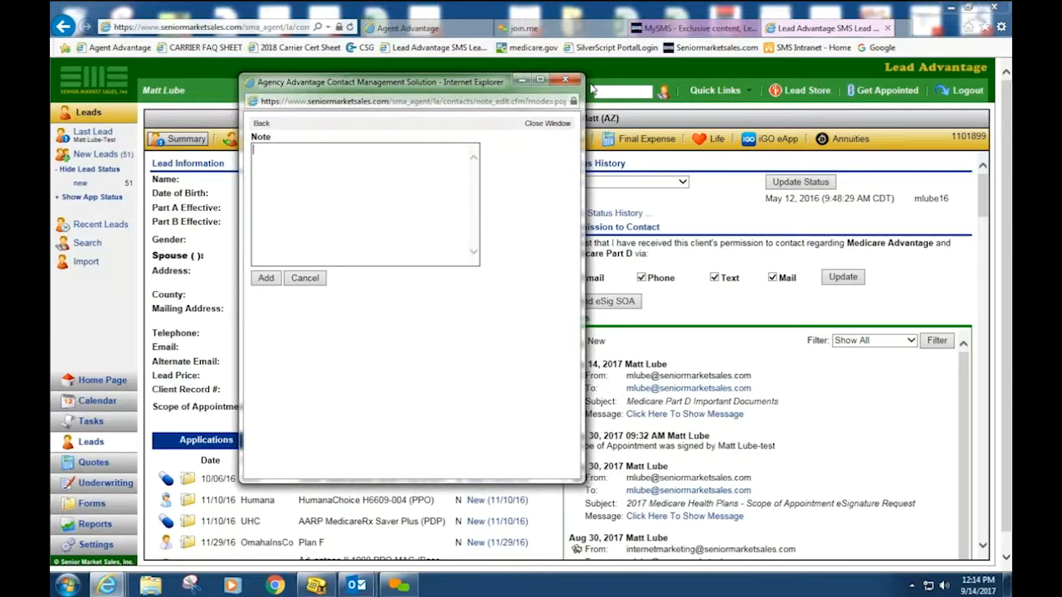
click(564, 85)
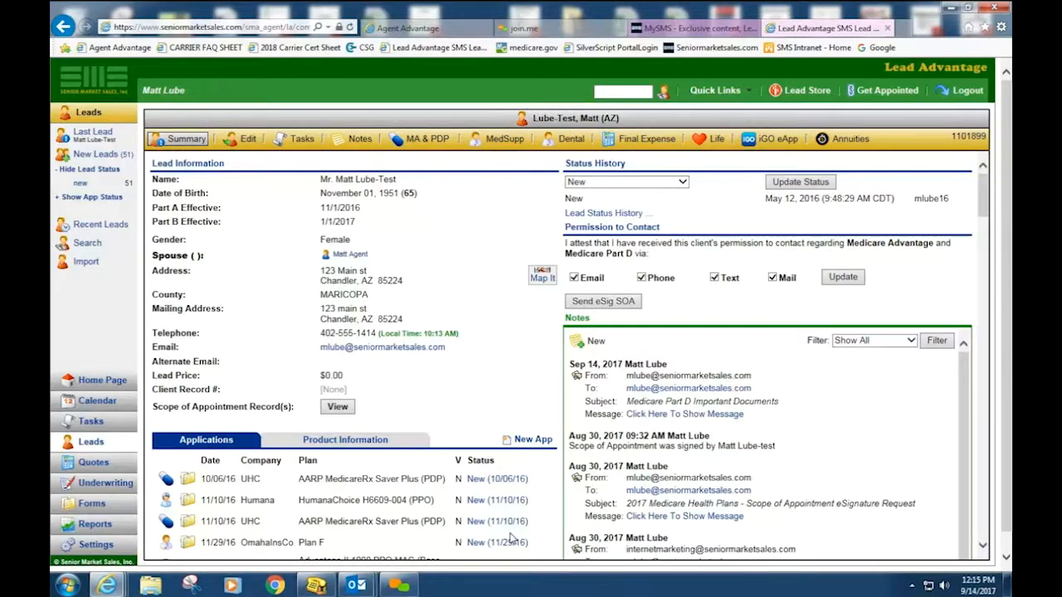
click(604, 304)
Step: Email an eSignature Scope of Appointment request for today's (9/14/2017) phone appointment, then return to Summary
click(597, 303)
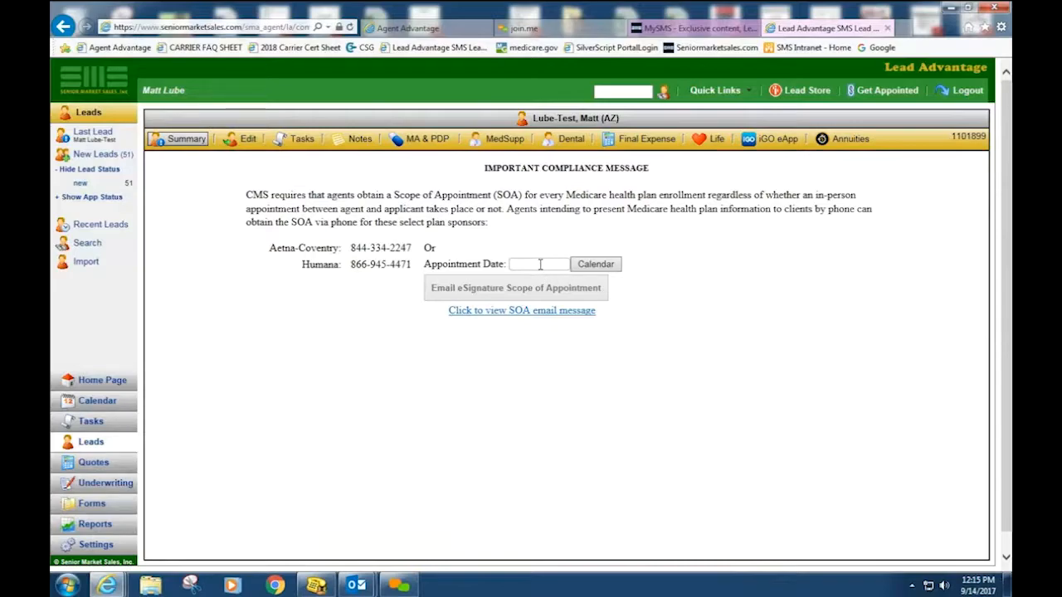
click(540, 264)
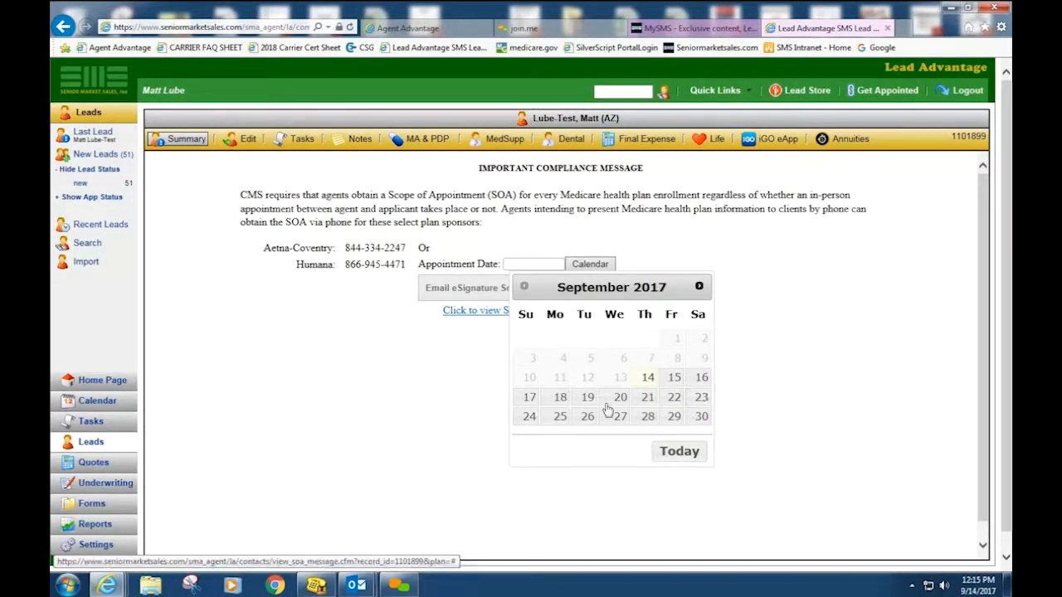
click(676, 455)
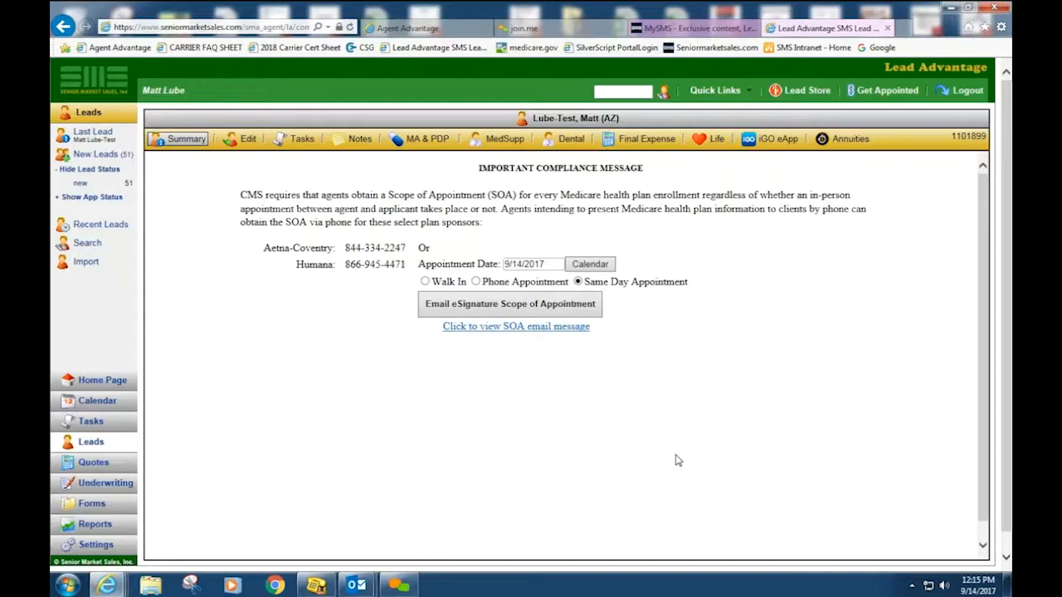
click(478, 282)
click(513, 313)
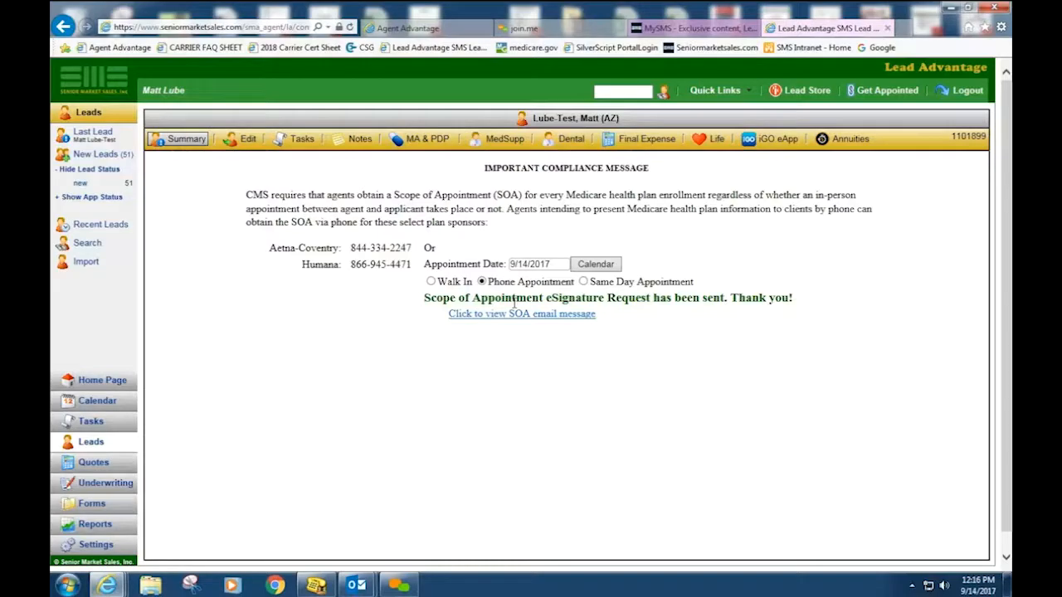
click(181, 141)
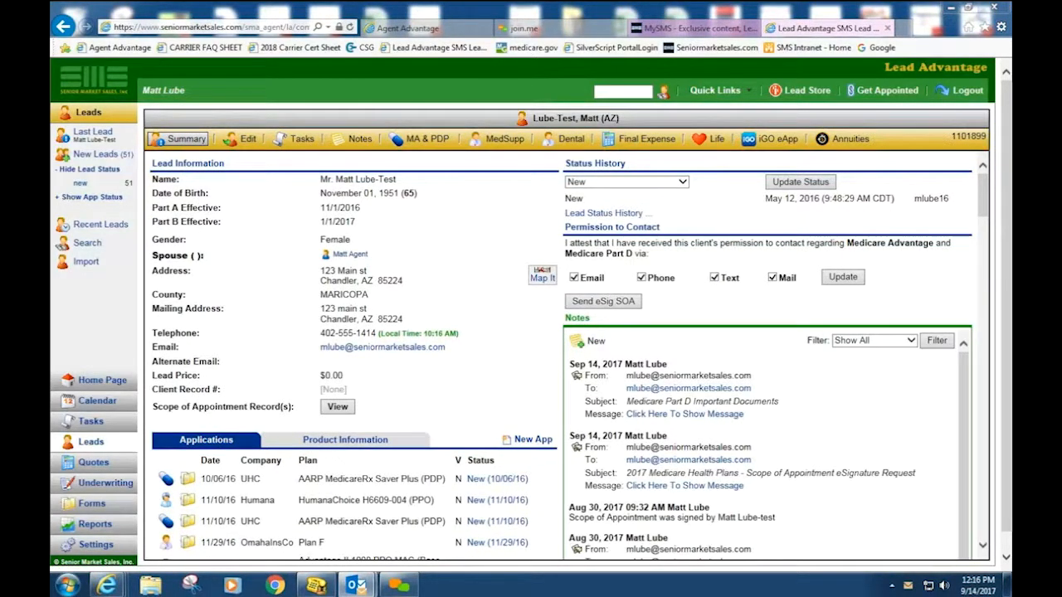
Step: Maximize the Outlook message and follow its Scope of Appointment Document link
drag(1011, 61, 384, 62)
click(904, 69)
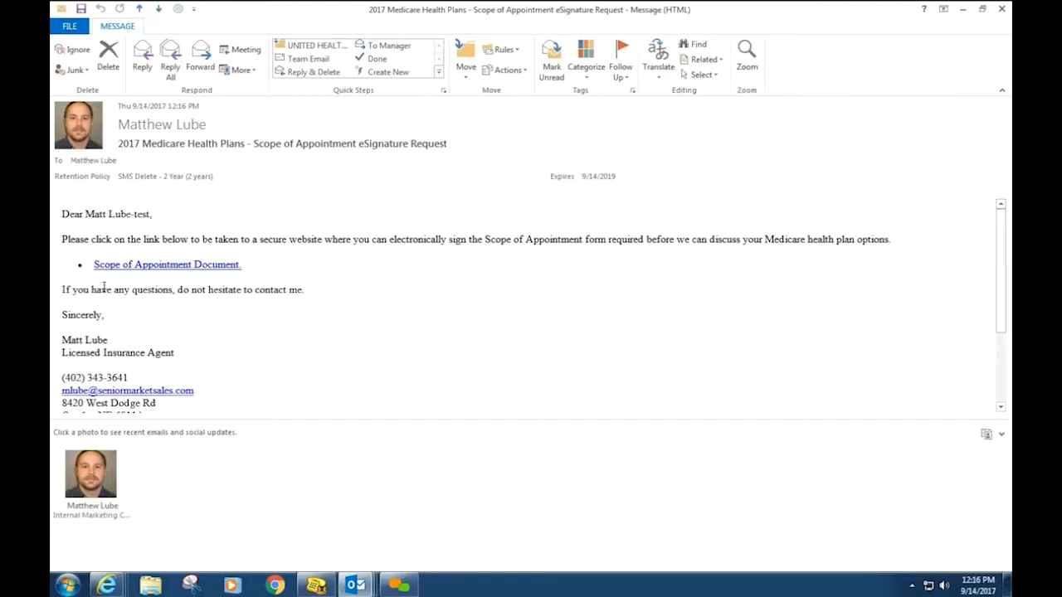
click(164, 266)
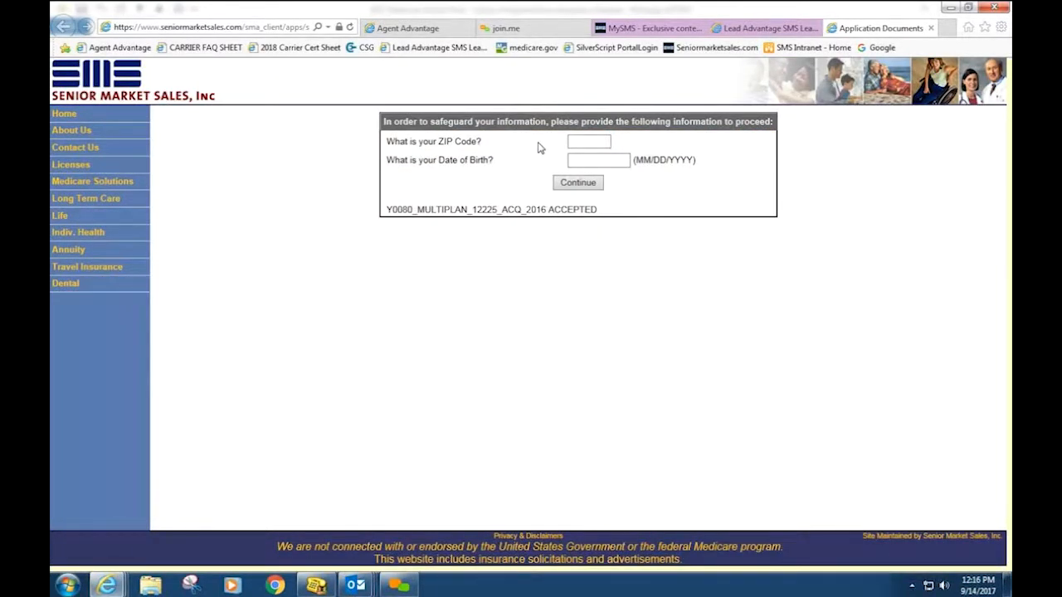
Step: Enter the lead's ZIP code and date of birth, checked against Lead Advantage, and continue
click(597, 142)
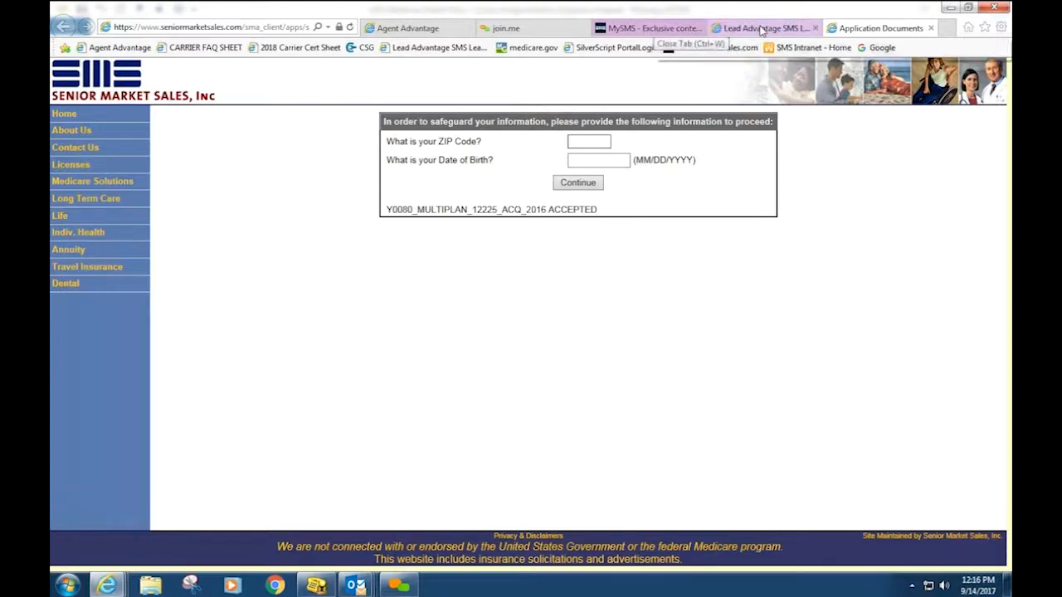
click(761, 29)
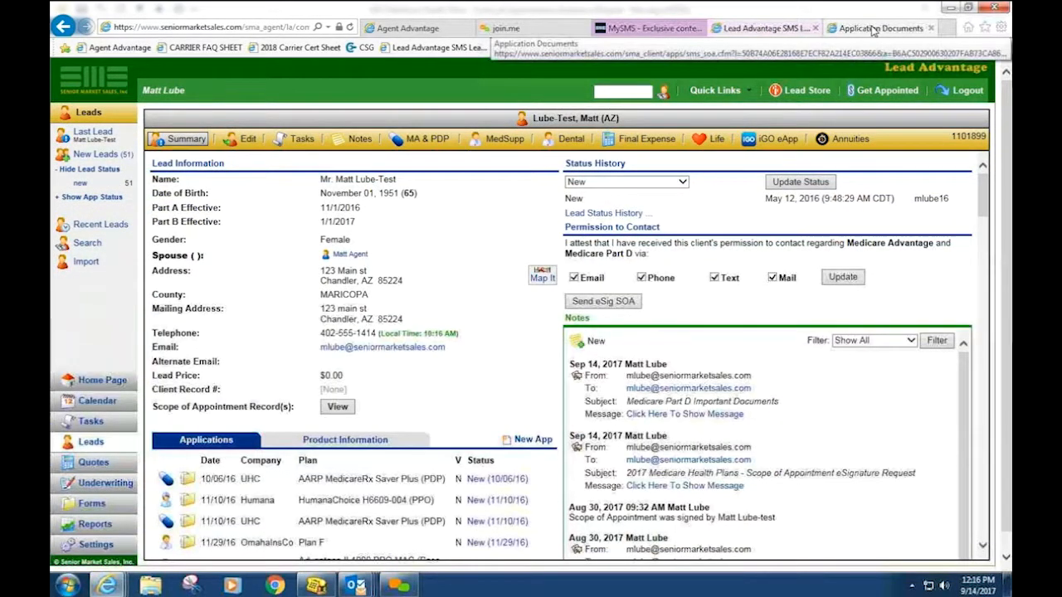
click(873, 30)
text(85224)
click(588, 160)
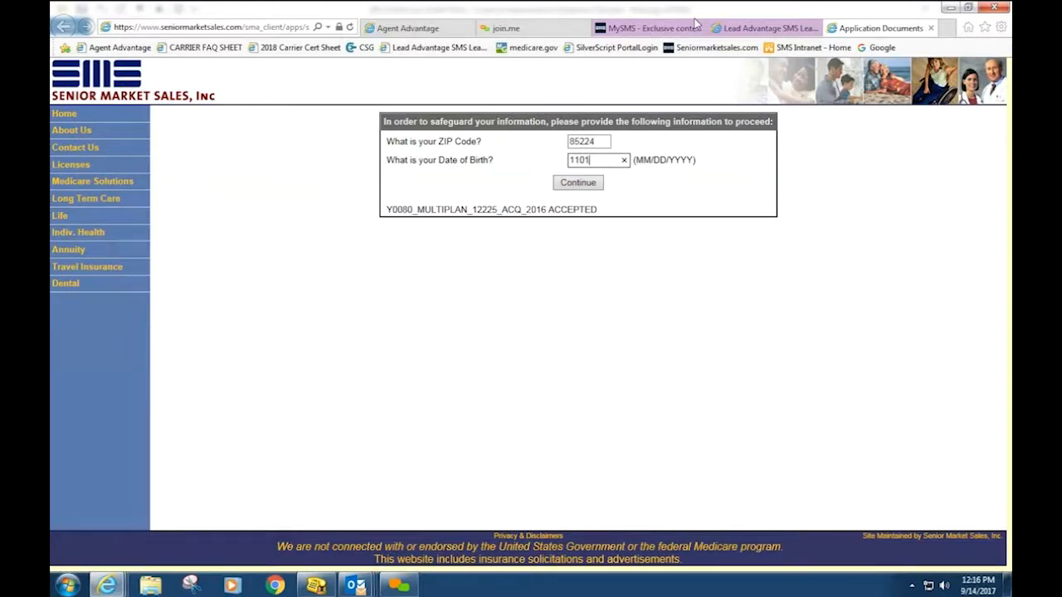
click(746, 29)
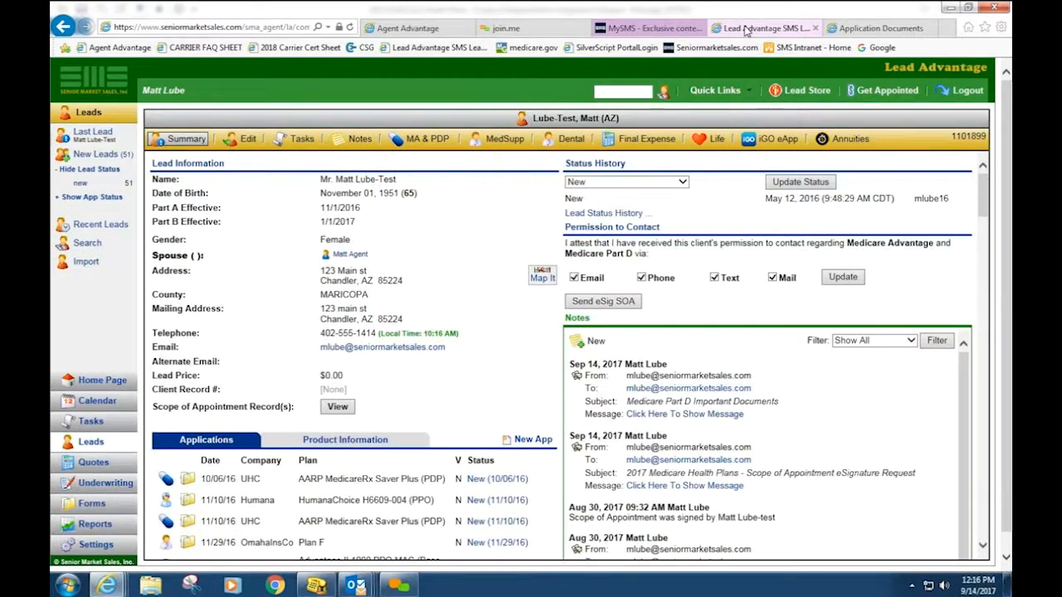
click(877, 30)
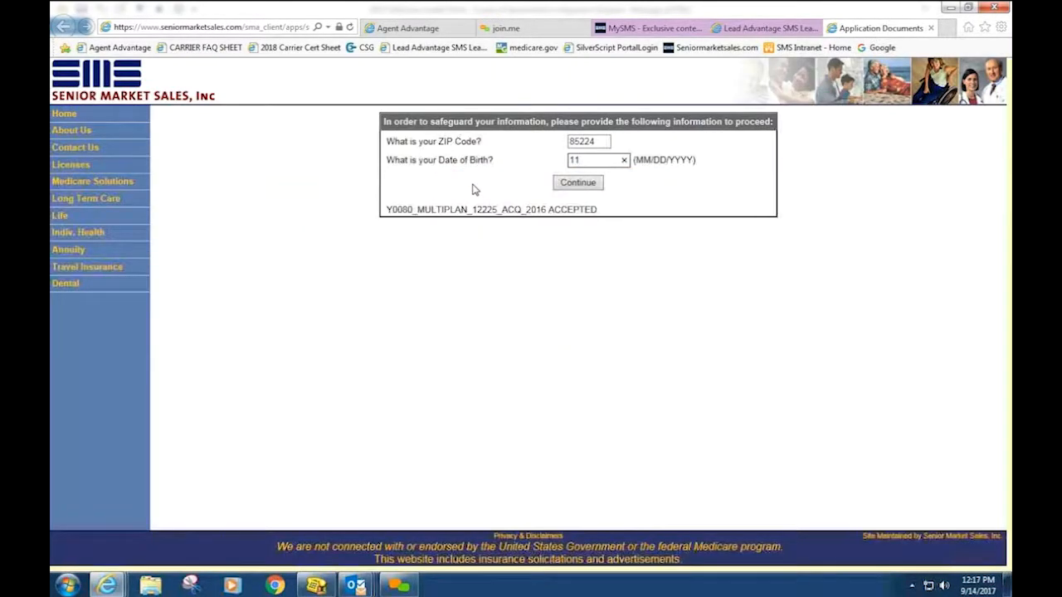
text(/01/1951)
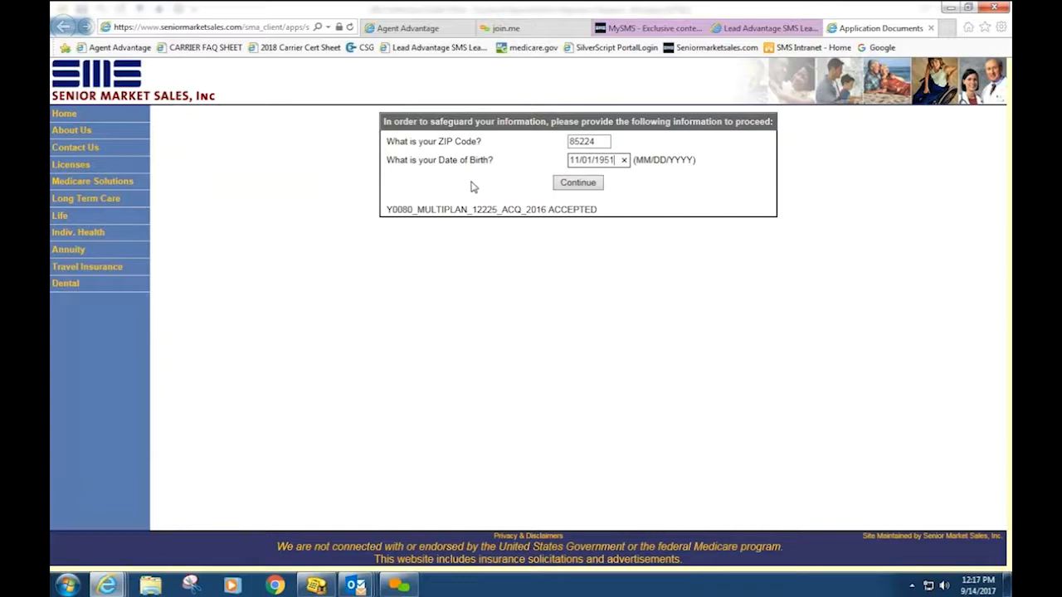
click(577, 184)
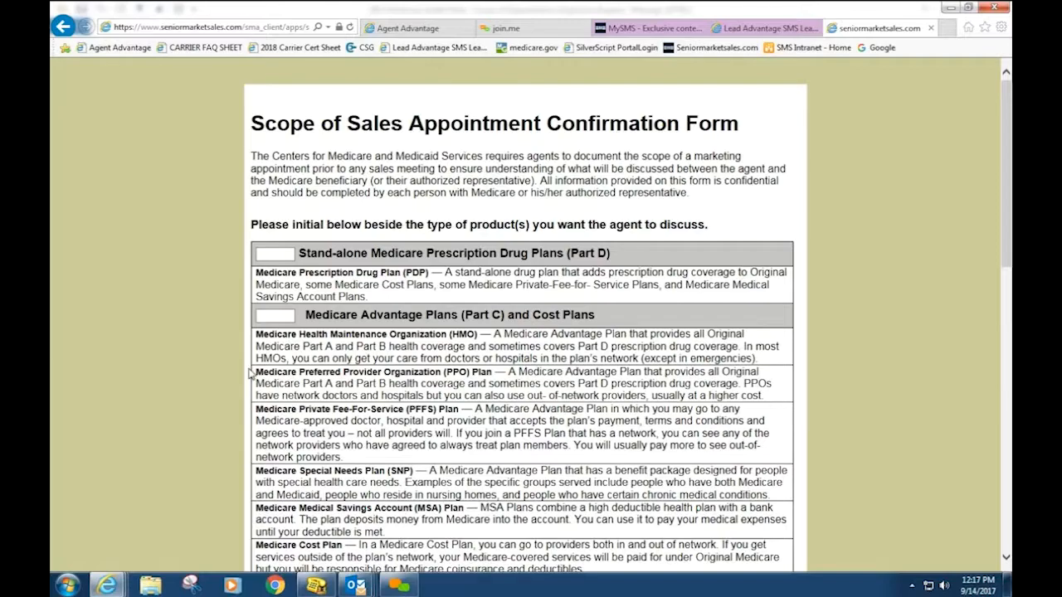
Step: Fill the Medicare Advantage (Part C) initial box with the beneficiary's initials
scroll(251, 373, down, 2)
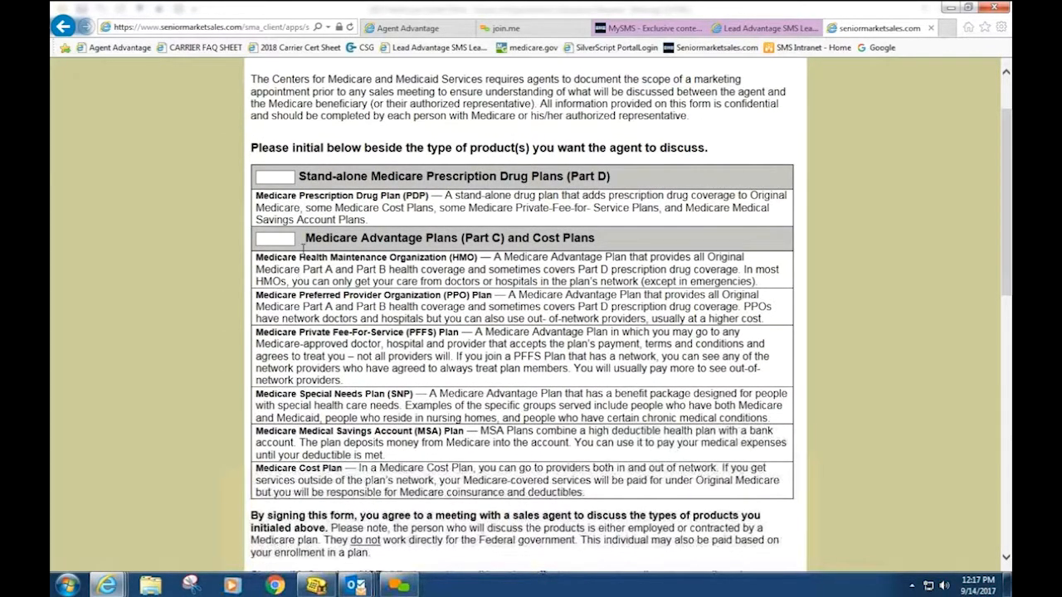
click(274, 180)
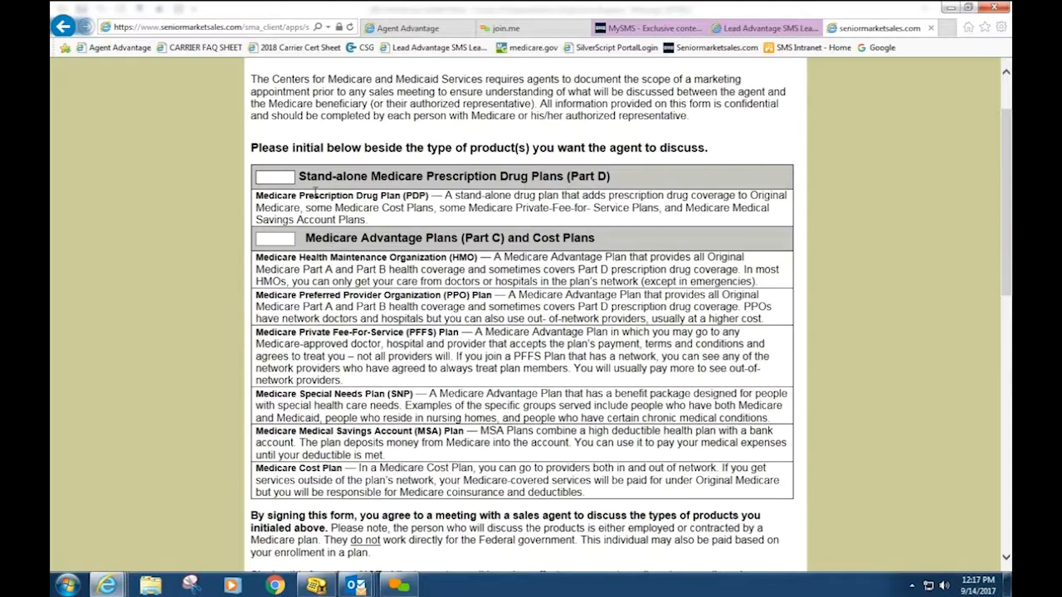
key(Tab)
text(ML)
Step: Type the beneficiary's name as the signature and submit the Scope of Appointment form
scroll(341, 373, down, 3)
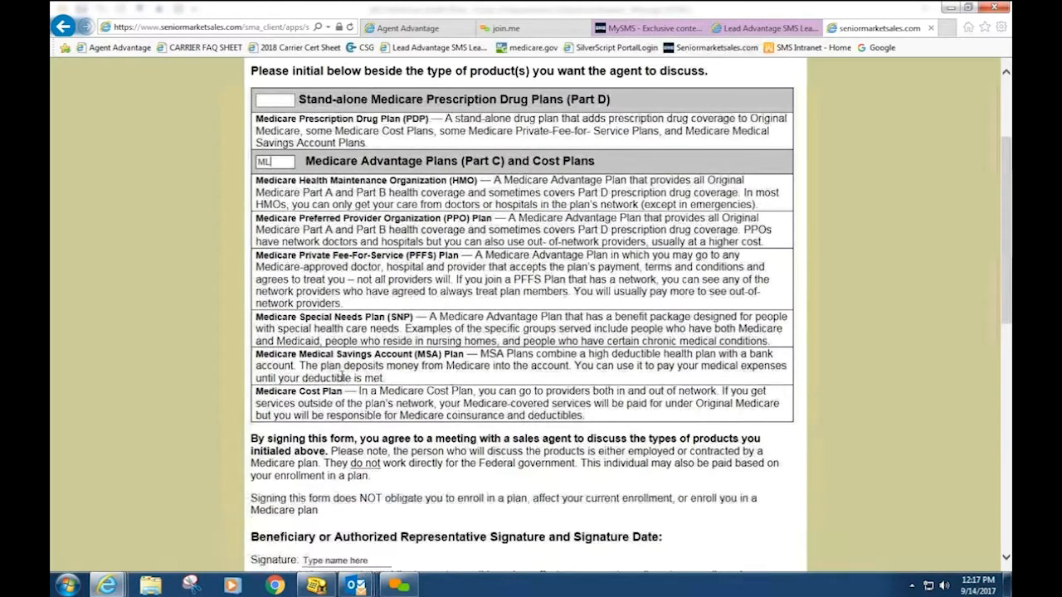
scroll(345, 410, down, 2)
click(342, 255)
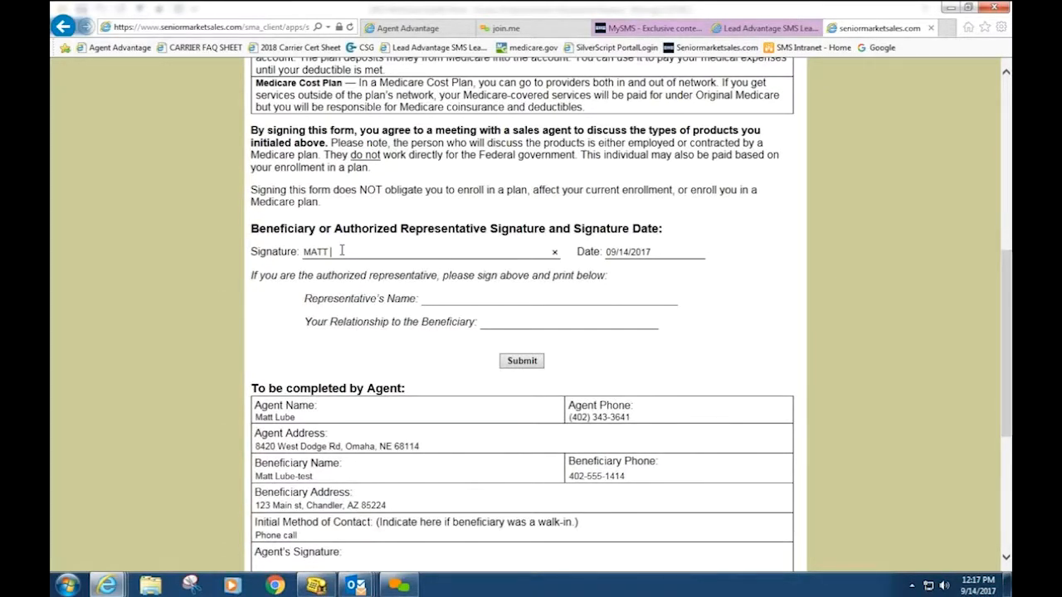
scroll(358, 404, down, 1)
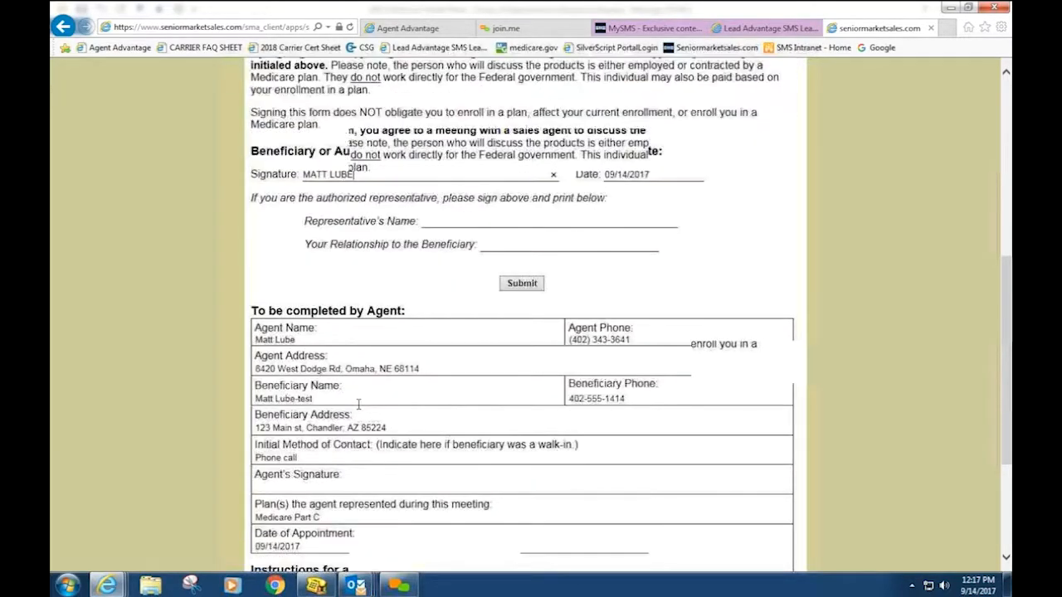
scroll(358, 404, down, 1)
scroll(392, 496, down, 1)
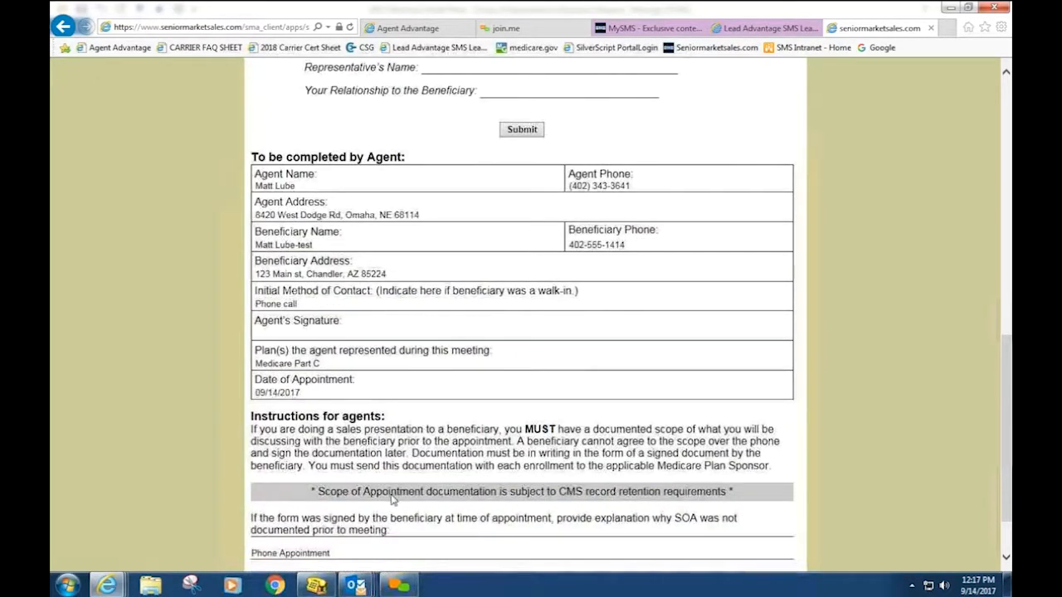
scroll(392, 496, down, 1)
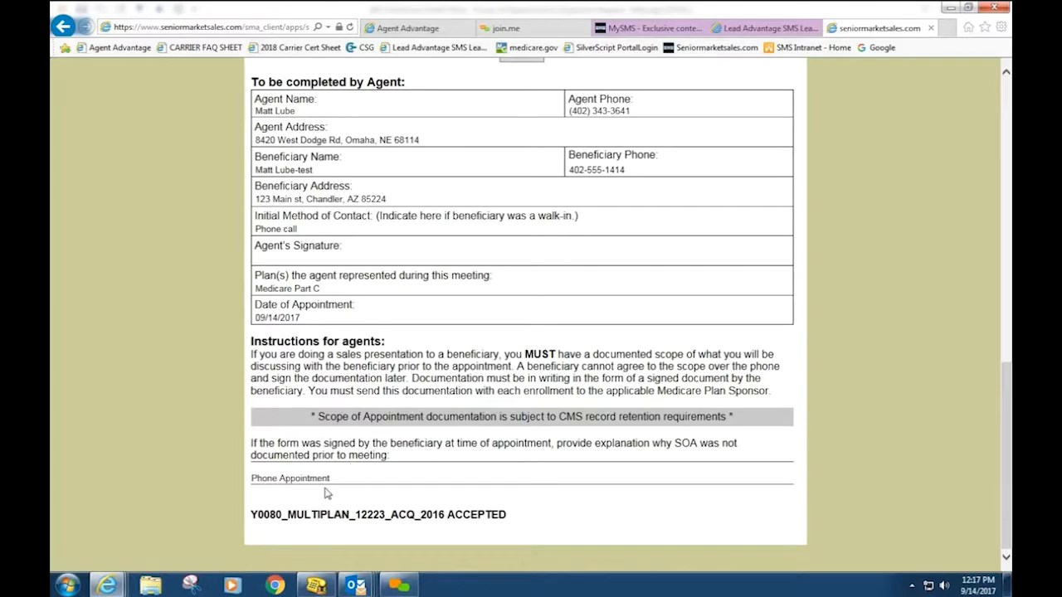
scroll(324, 472, up, 4)
click(523, 363)
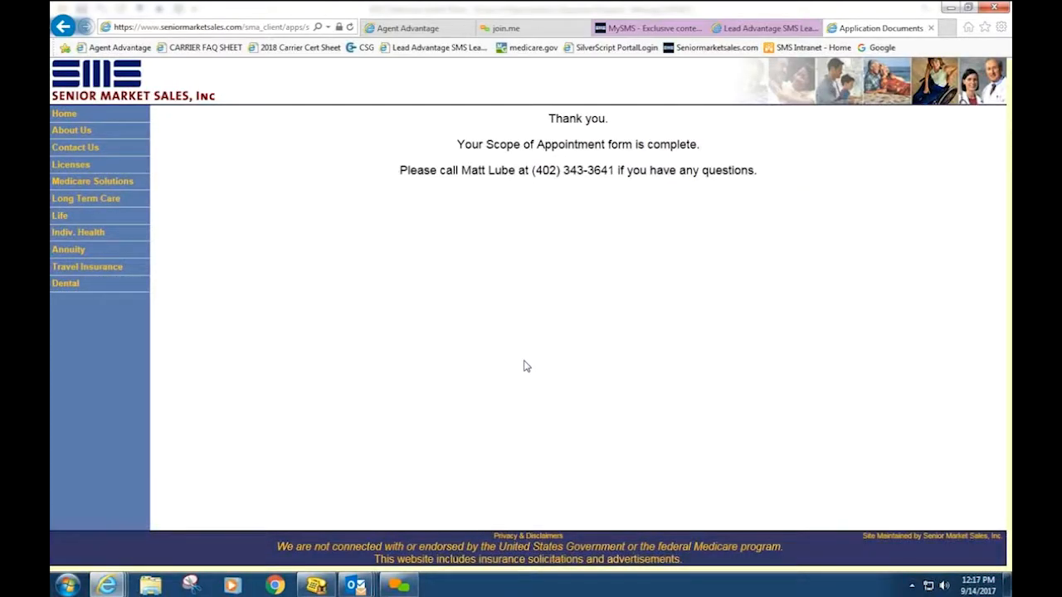
Step: Close the Application Documents tab to get back to the lead's Lead Advantage summary
click(930, 29)
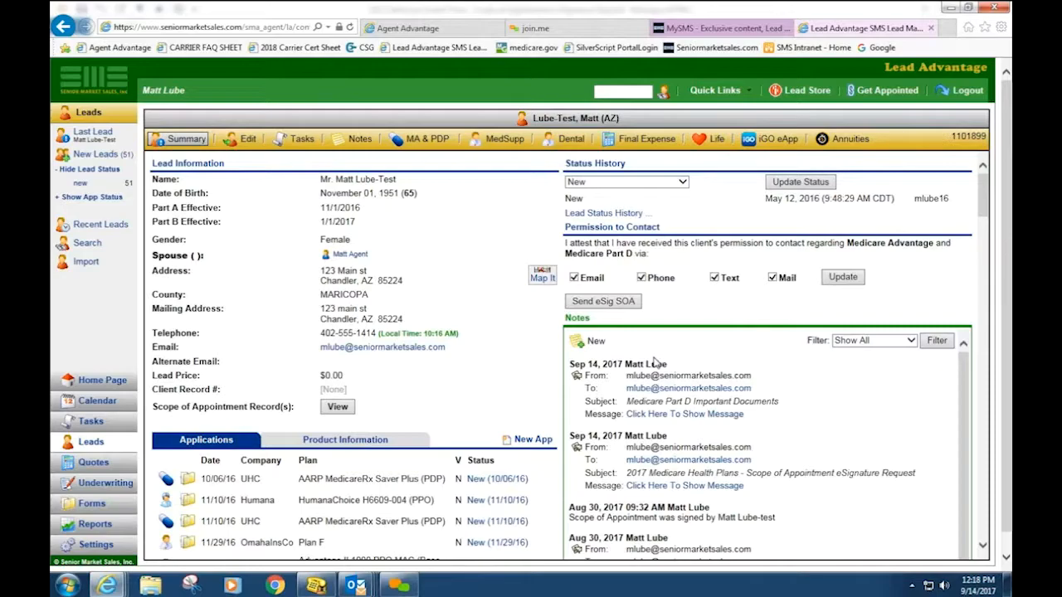
click(356, 585)
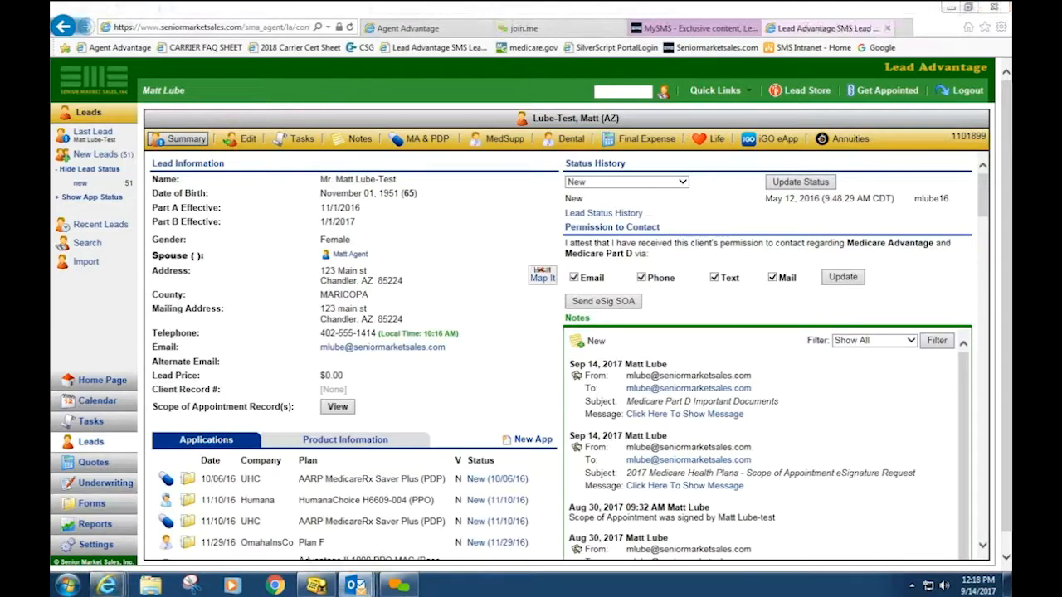
scroll(414, 290, down, 1)
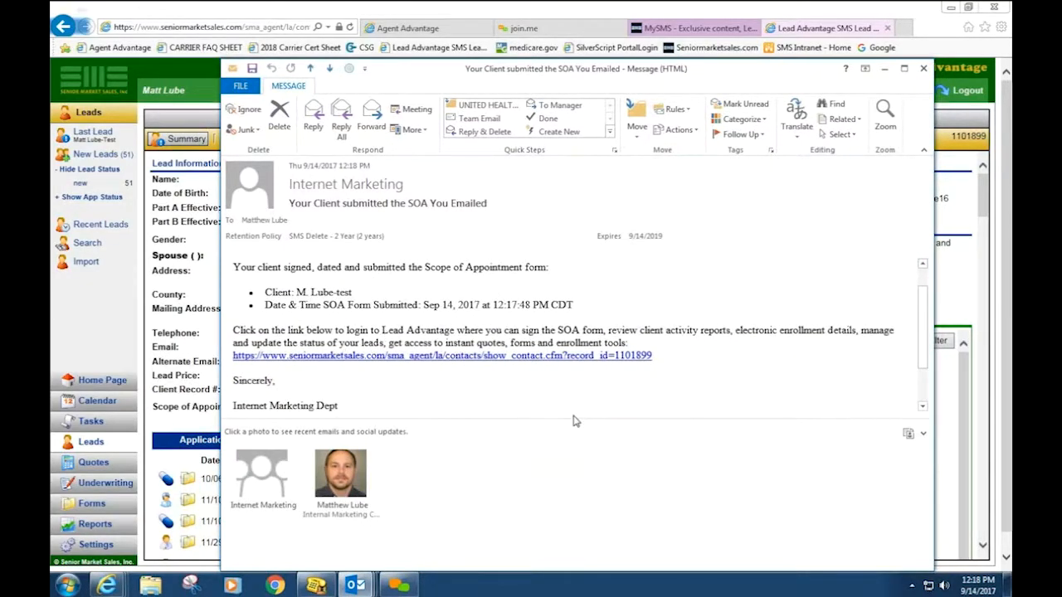
click(923, 68)
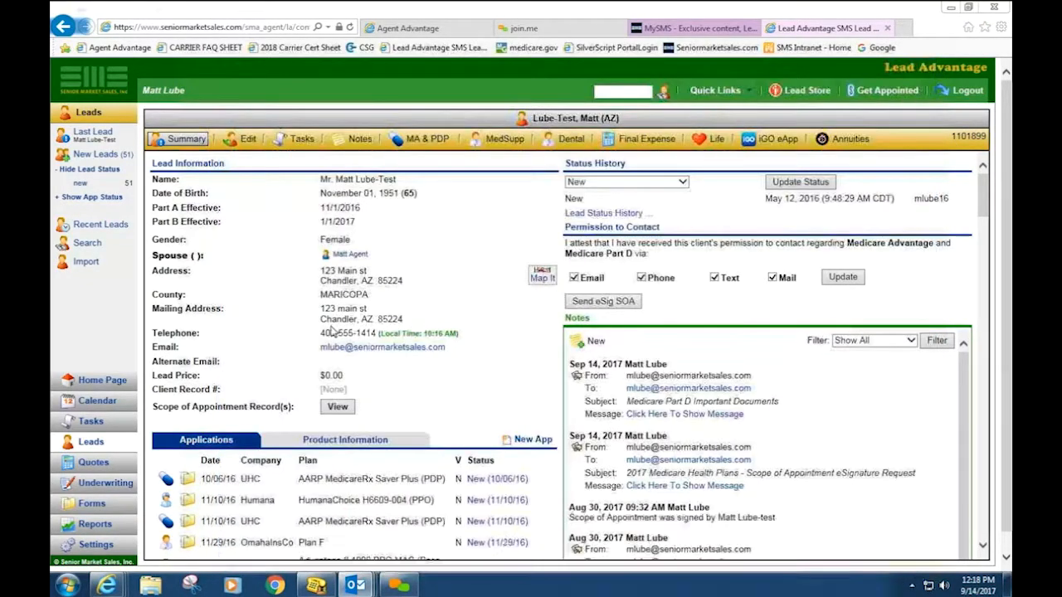
drag(181, 406, 274, 411)
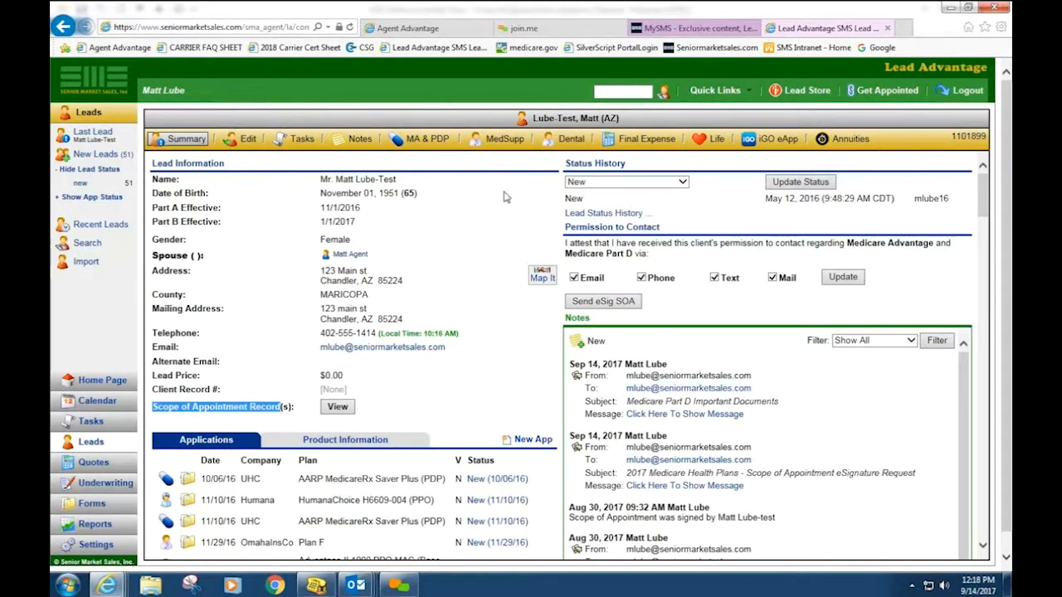
click(271, 420)
scroll(253, 435, down, 1)
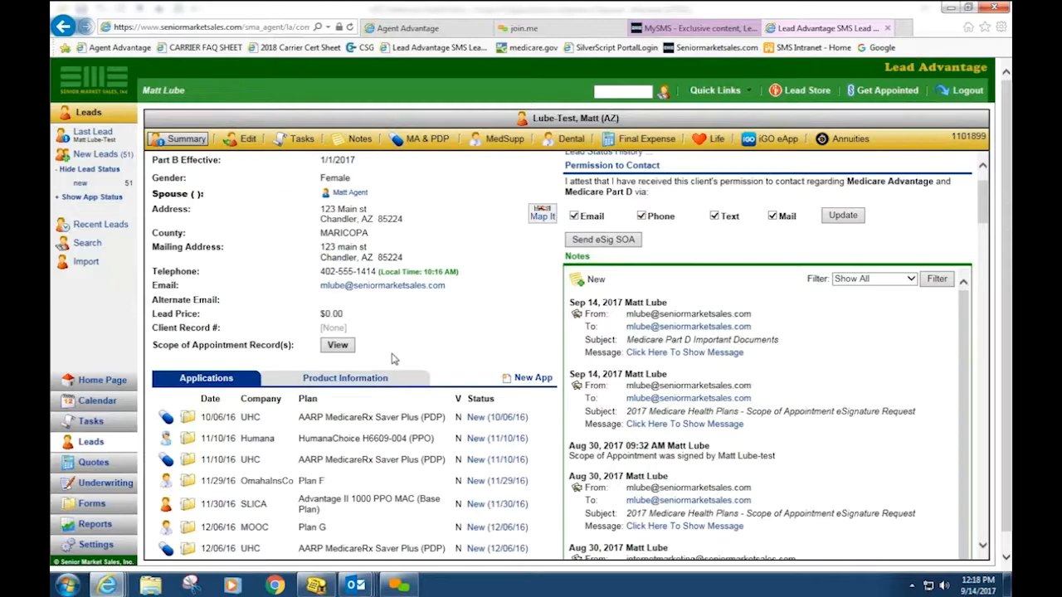
Step: Agent-sign the 09/14/2017 scope of appointment record with the agent's name, then view its form
click(348, 351)
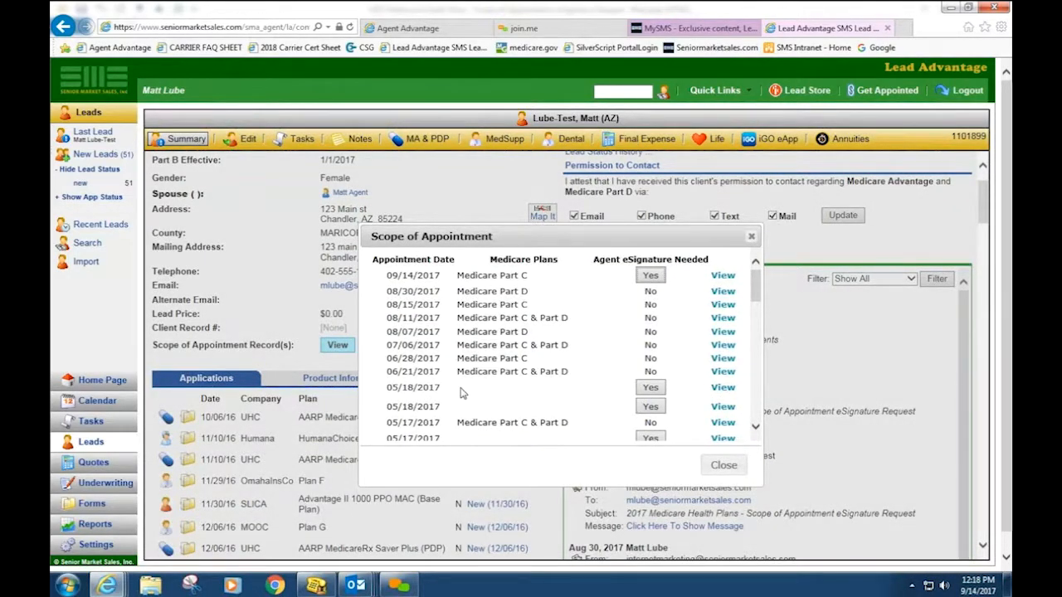
scroll(470, 391, down, 10)
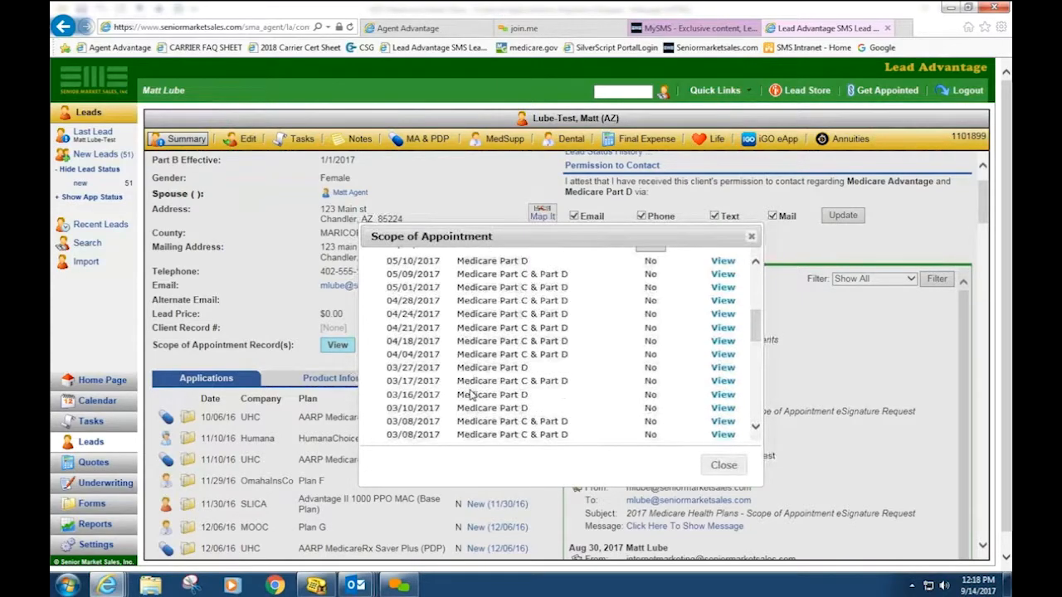
scroll(470, 390, up, 10)
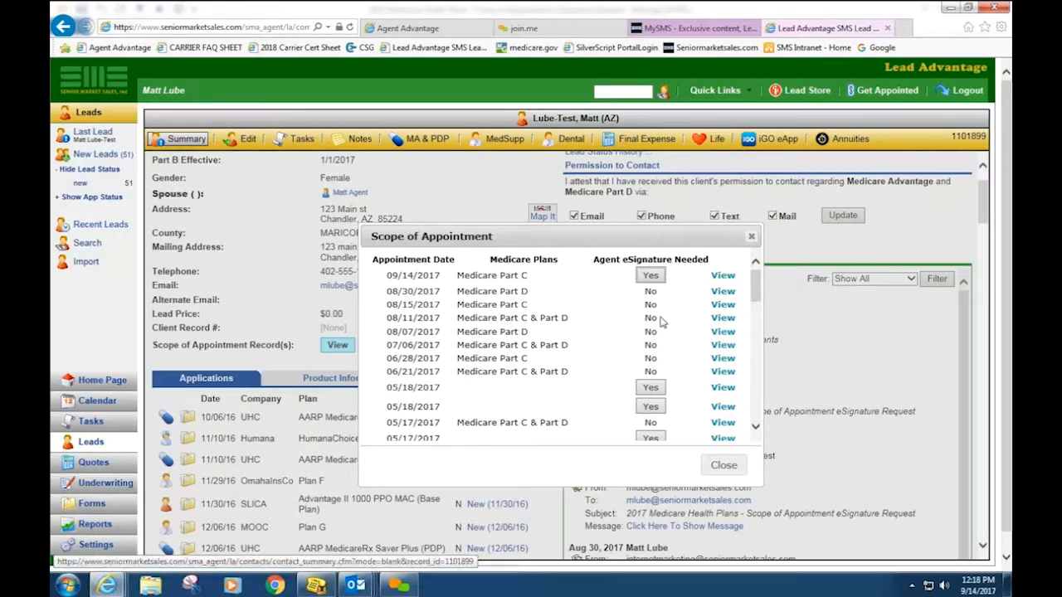
click(650, 280)
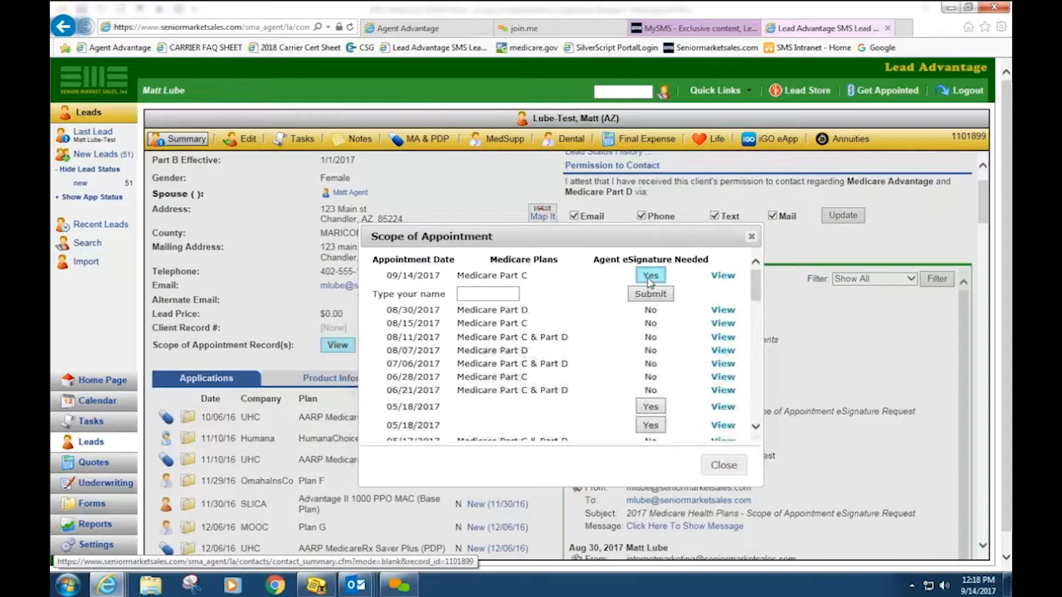
click(506, 293)
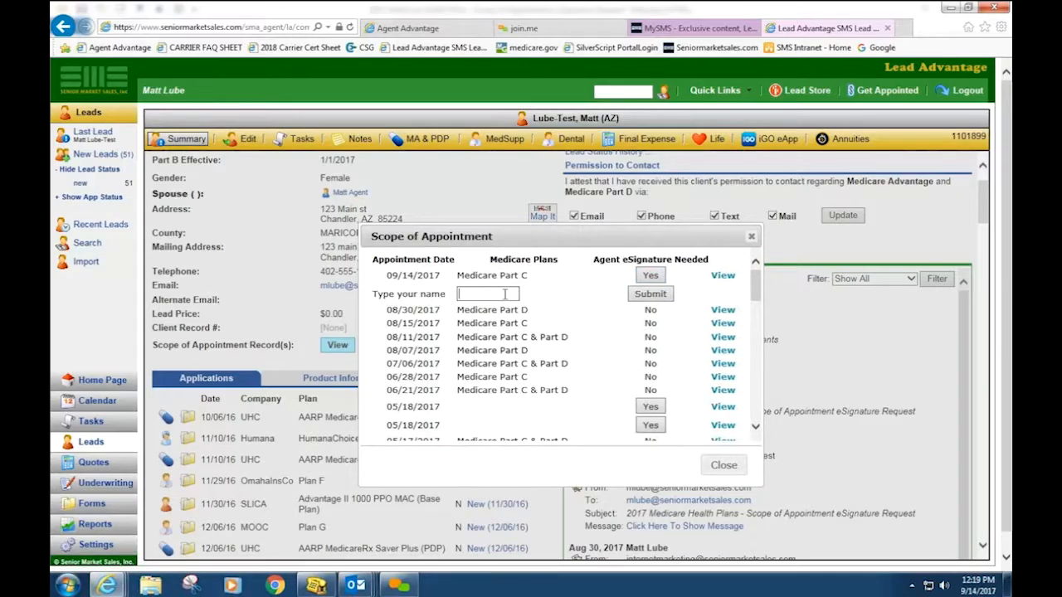
click(669, 297)
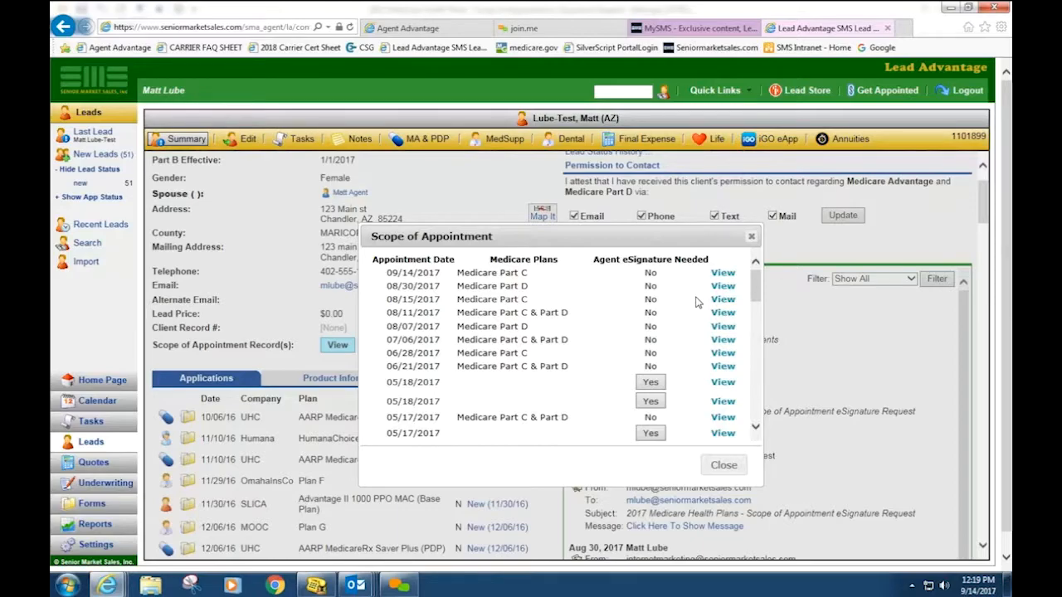
click(723, 273)
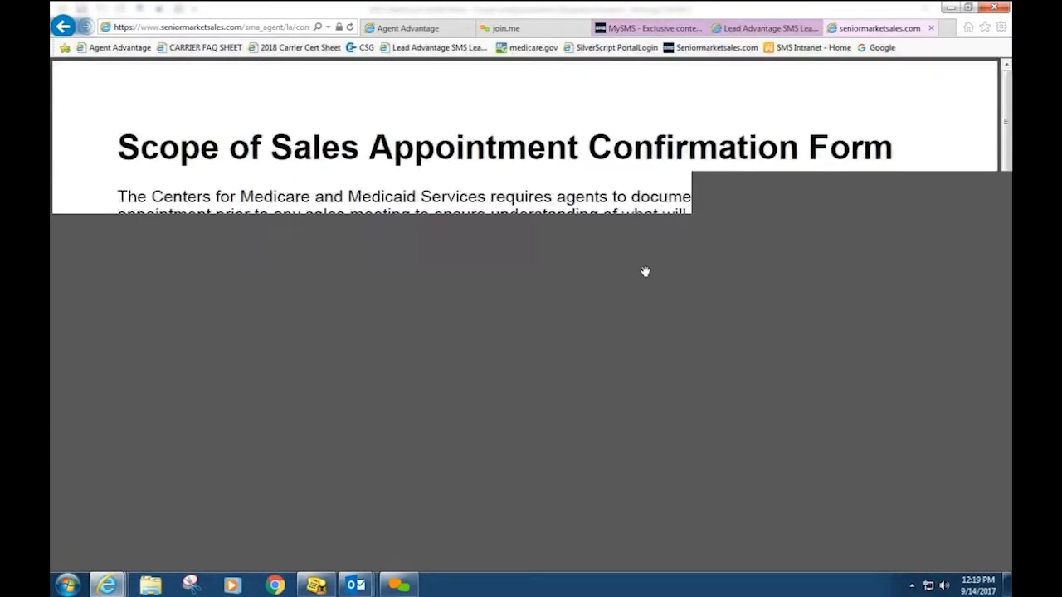
Step: Scroll through the signed Scope of Sales Appointment PDF to review it
scroll(486, 334, down, 3)
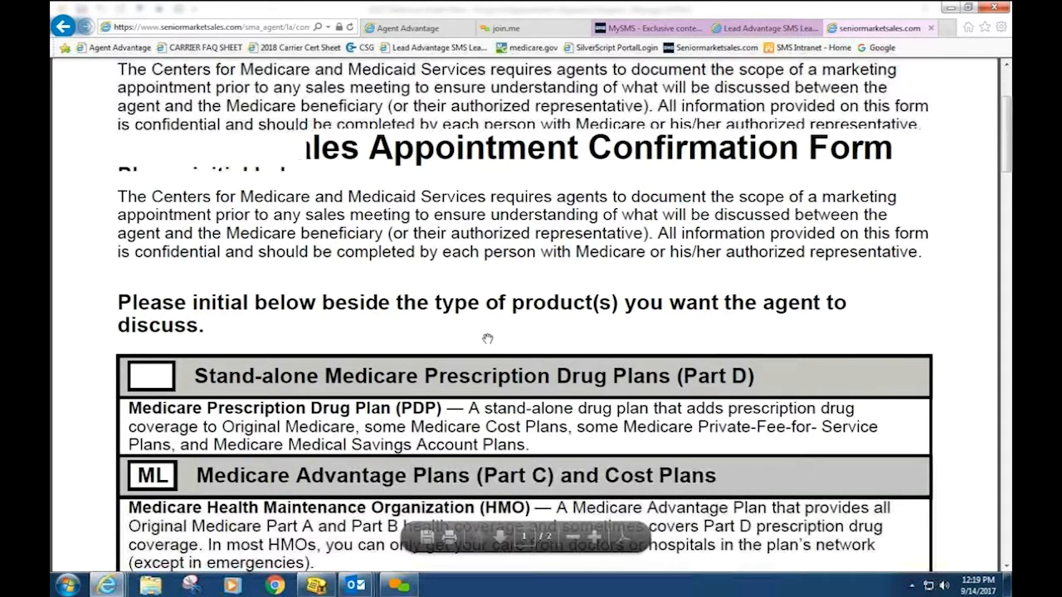
scroll(486, 335, down, 10)
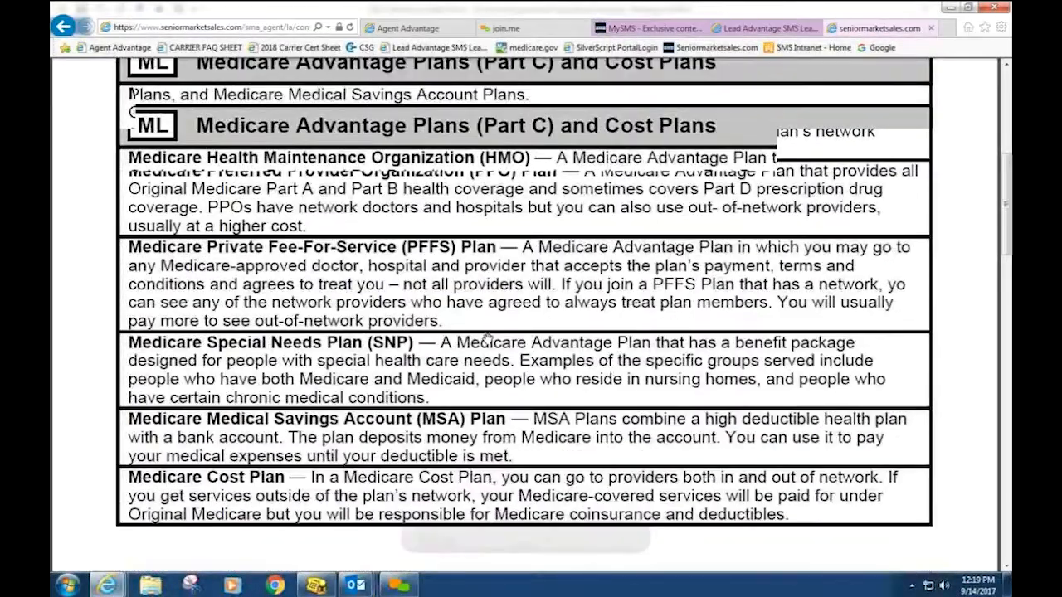
scroll(487, 338, down, 10)
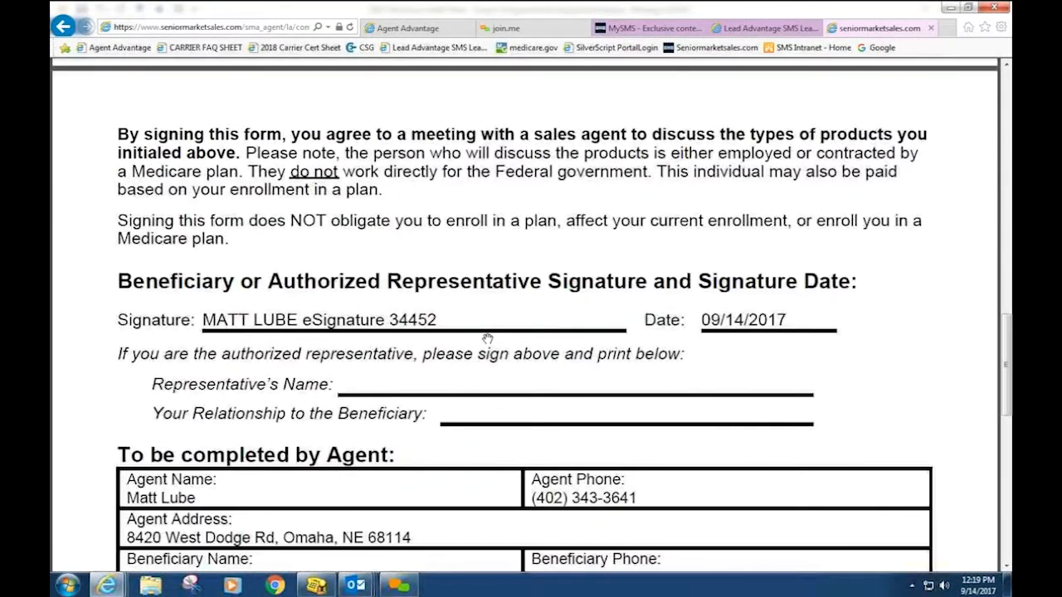
scroll(487, 338, down, 10)
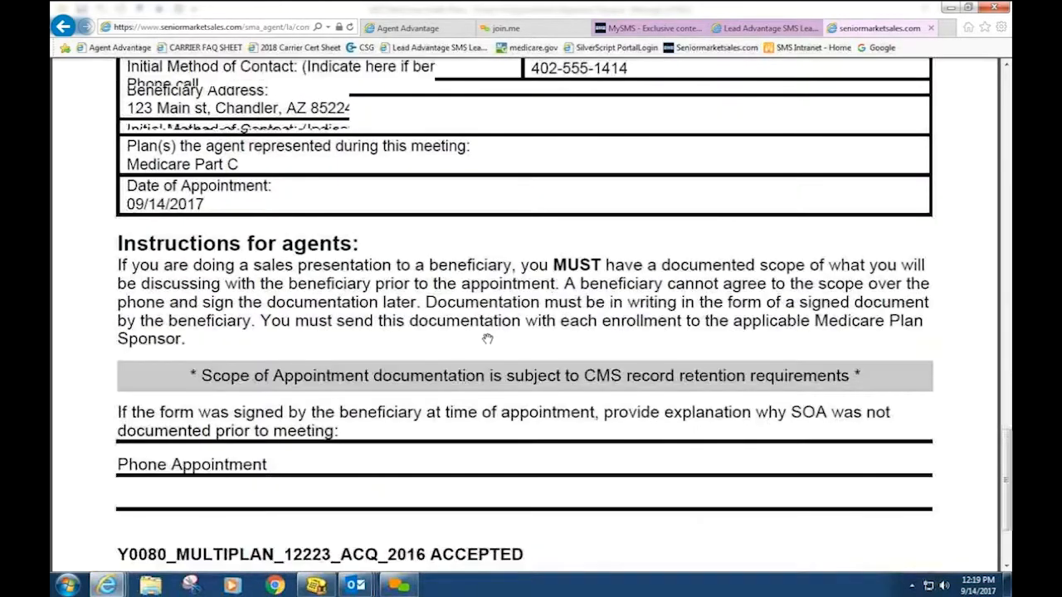
scroll(487, 338, up, 10)
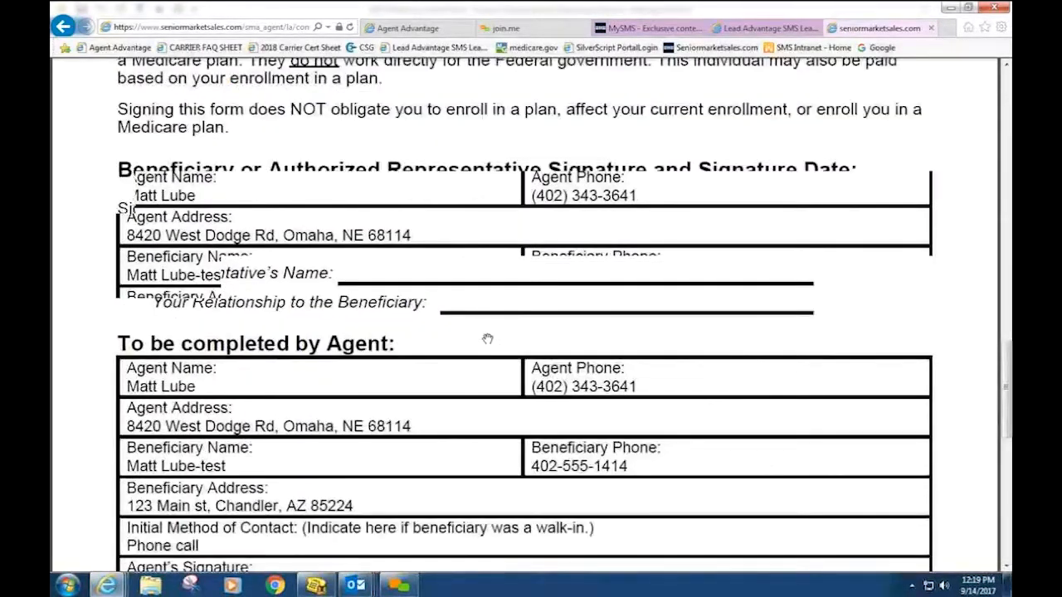
scroll(486, 339, up, 10)
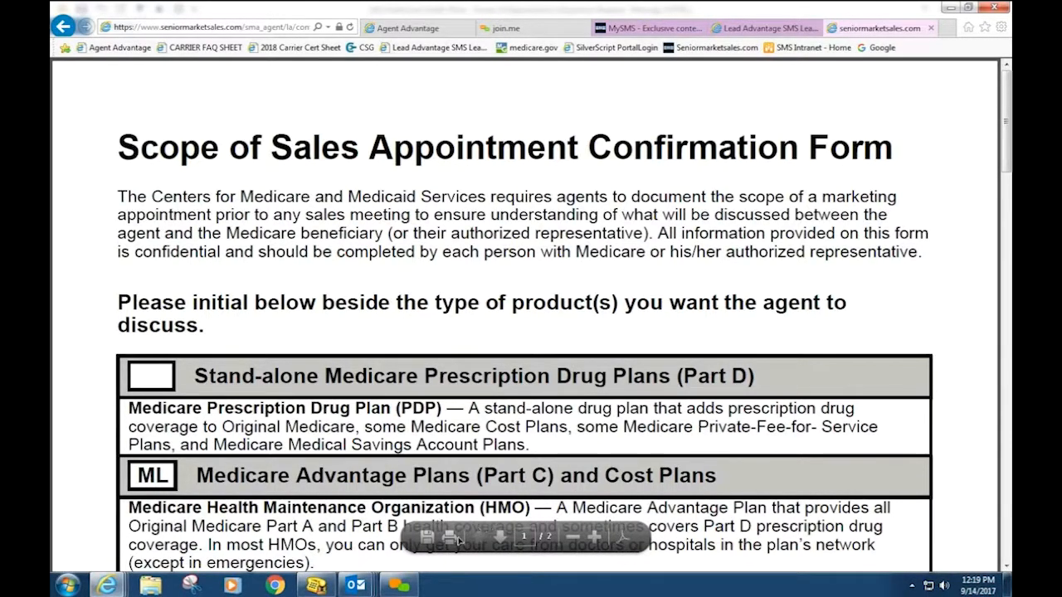
Step: Cancel emailing the PDF from Reader, then close the PDF tab and the leftover window
click(622, 537)
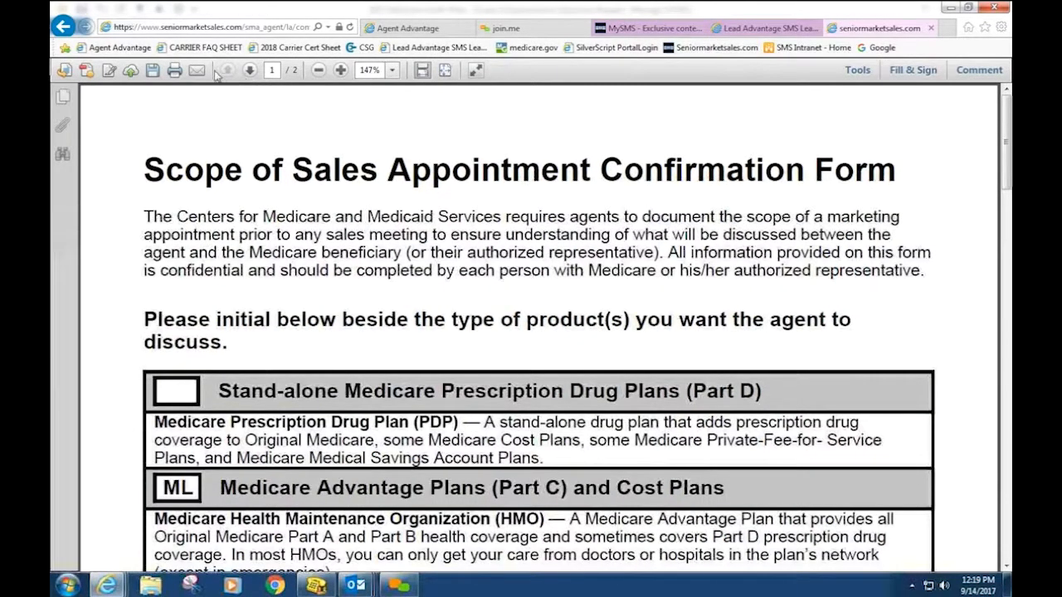
click(203, 73)
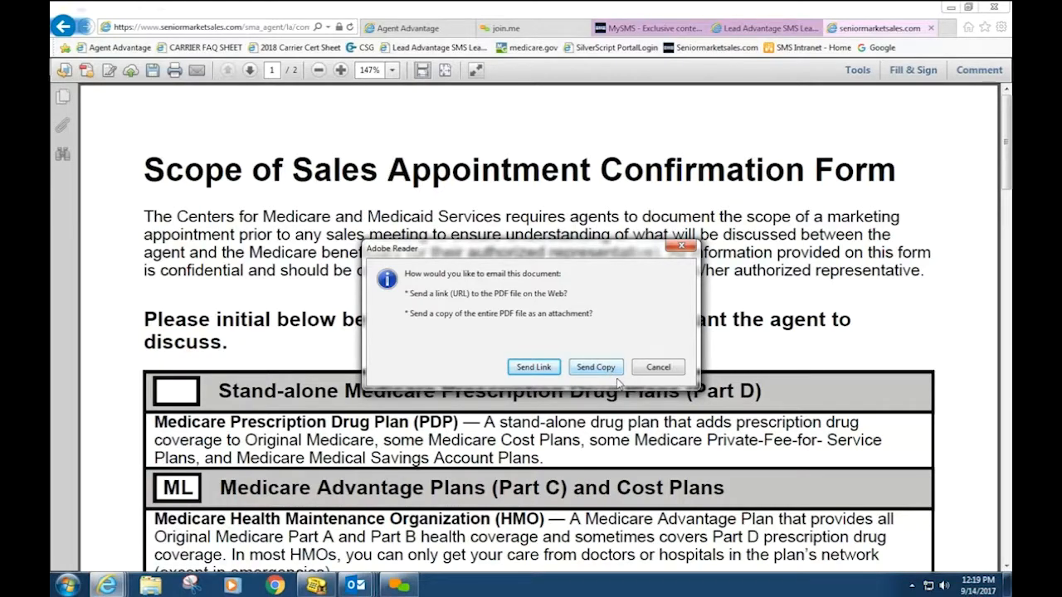
click(657, 366)
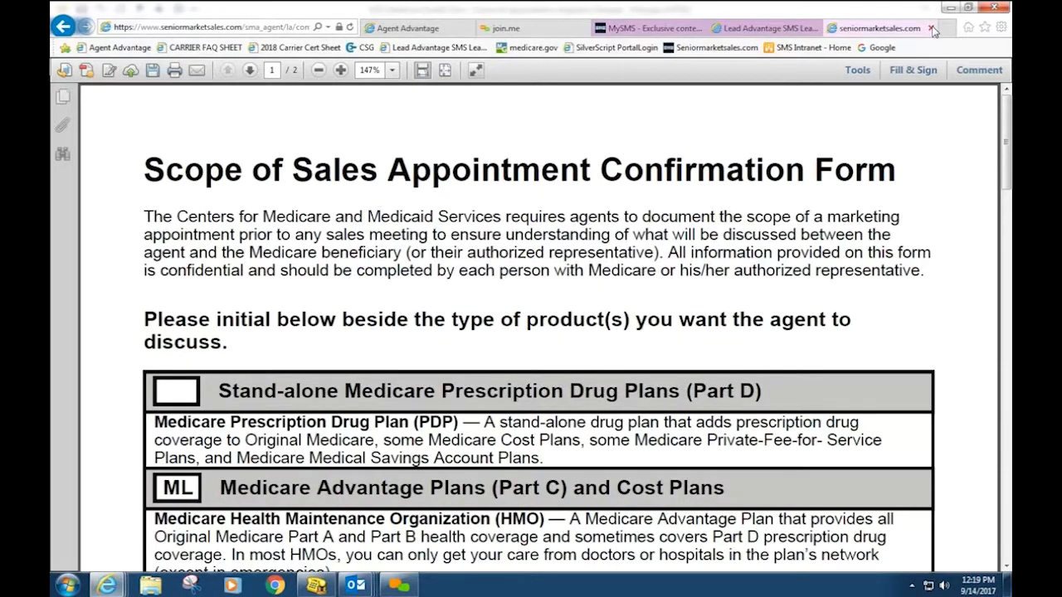
click(930, 28)
click(750, 237)
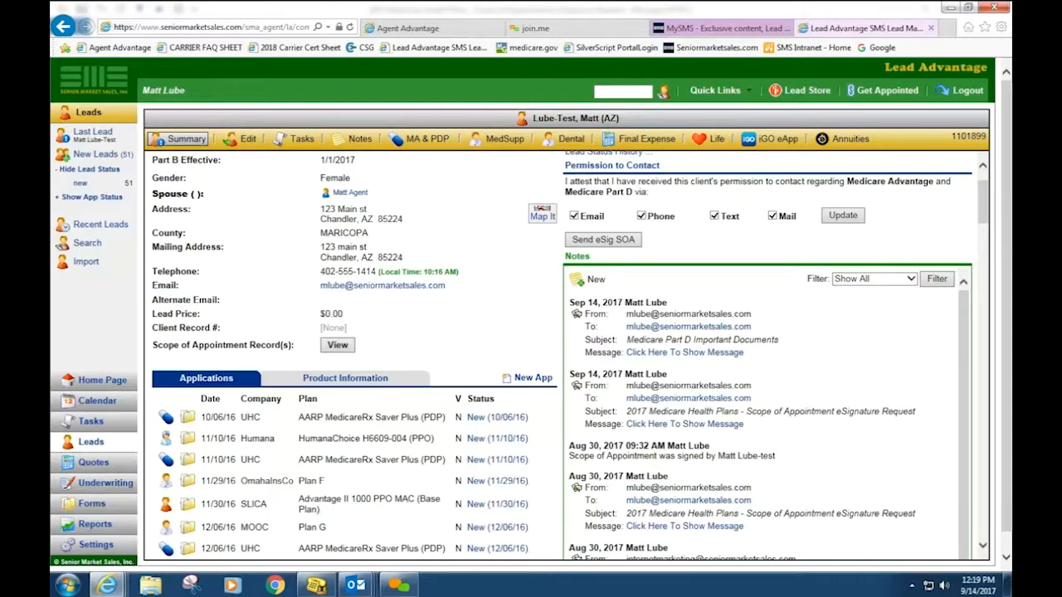
Step: Open the lead's MA & PDP quote form (Maricopa county, effective 10/01/2017)
scroll(490, 324, up, 2)
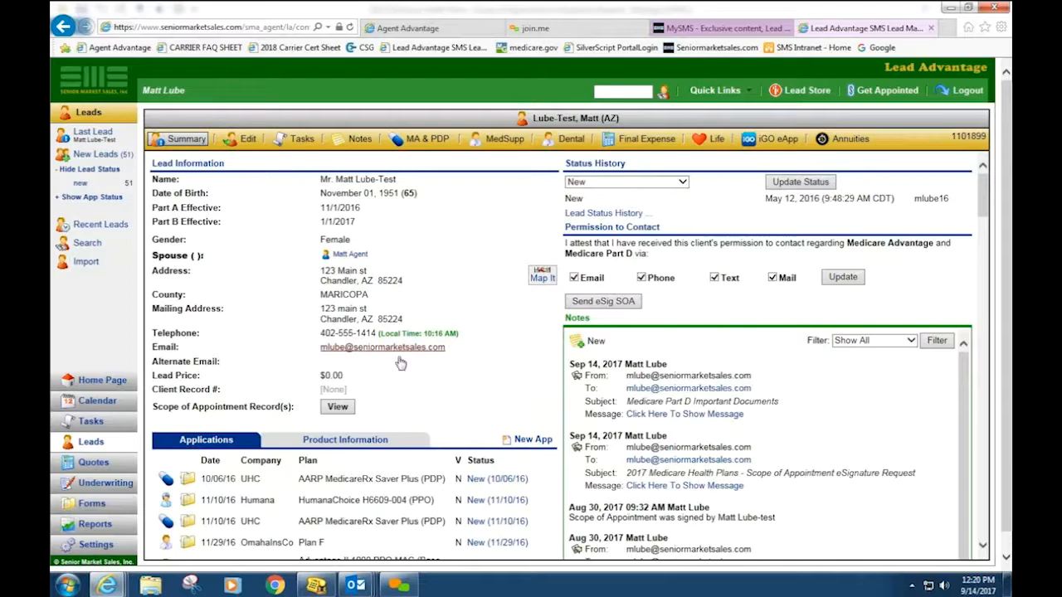
click(418, 145)
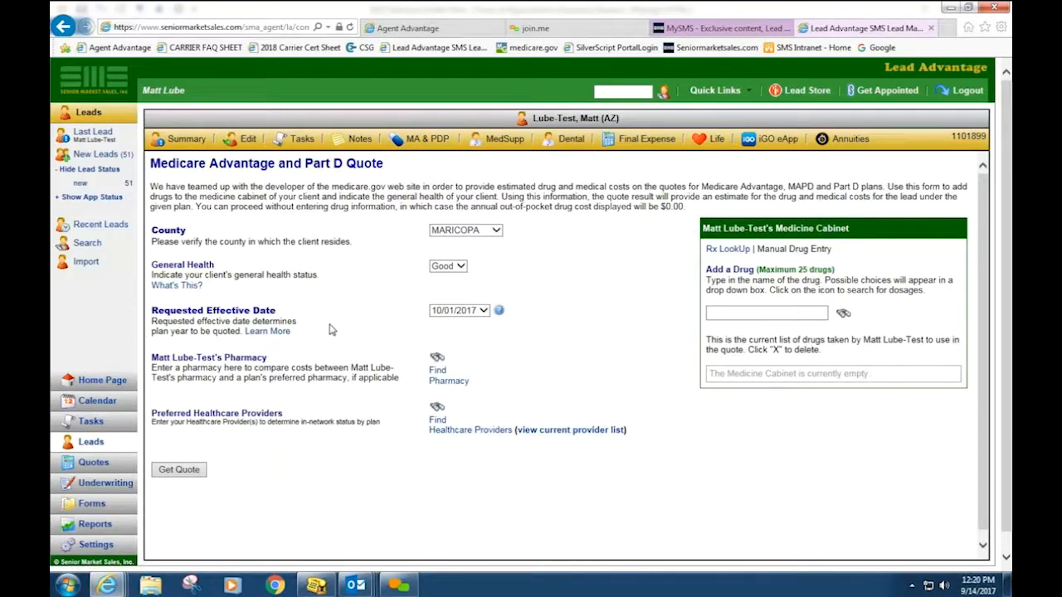
Step: Find and select Frys Food And Drug, 1950 W Ray Road, Chandler, as the pharmacy
click(449, 380)
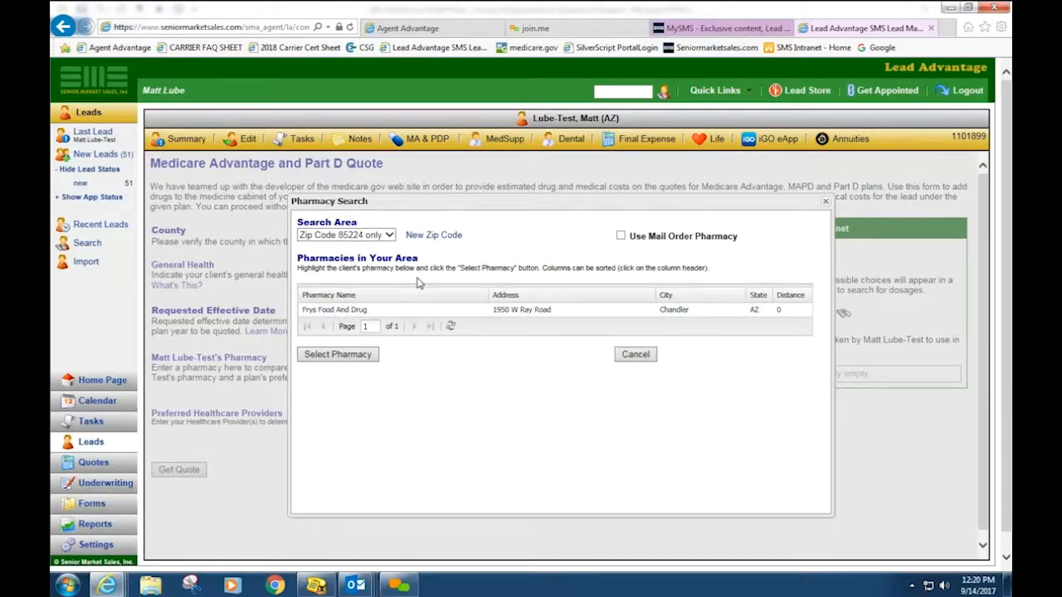
click(495, 312)
click(366, 355)
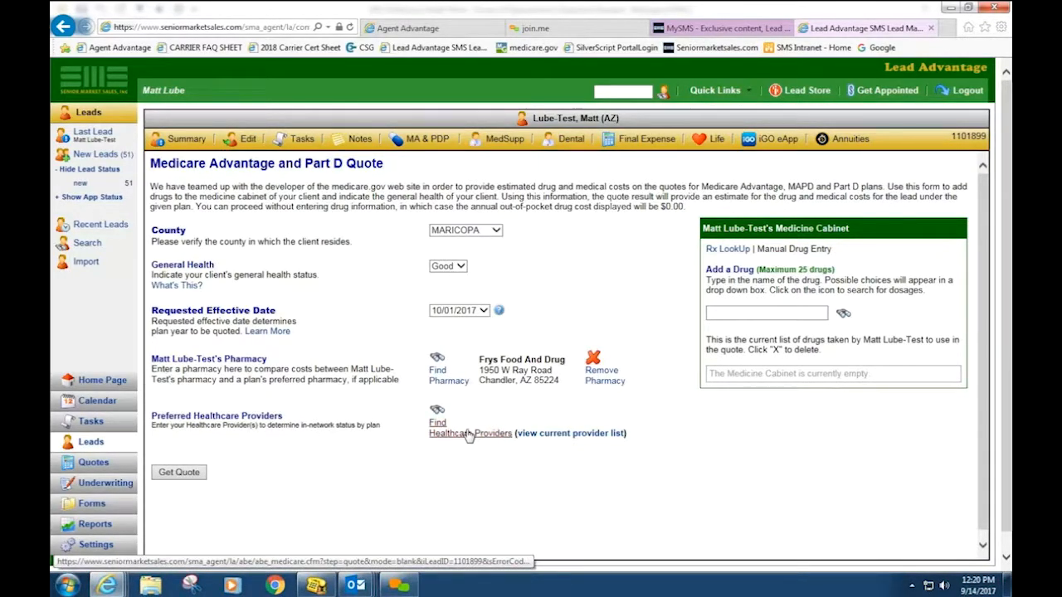
Step: Open the provider search, suppress the disclaimer, and remove the two previously saved providers
click(469, 434)
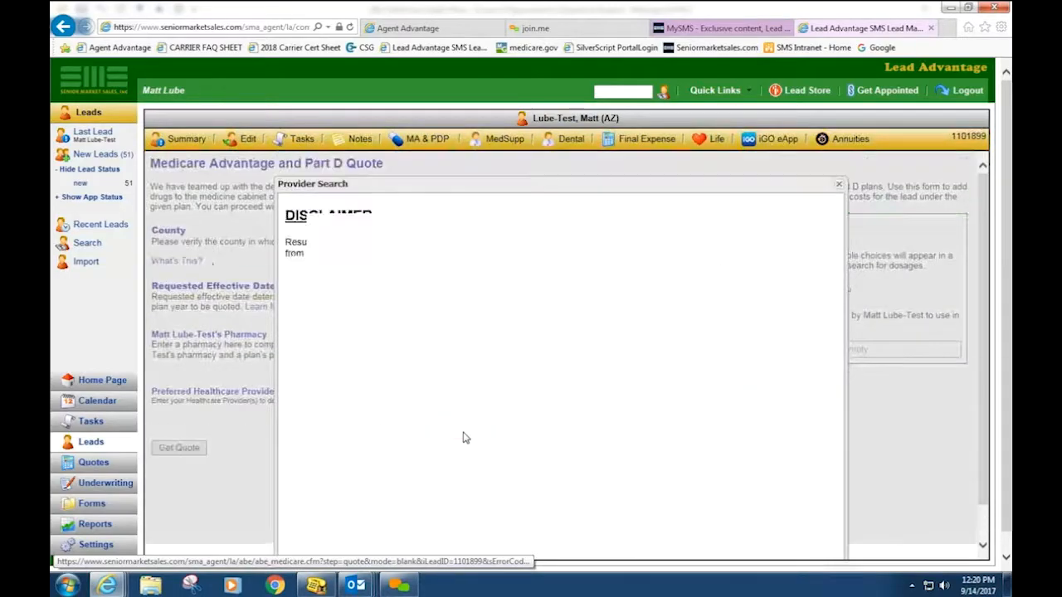
click(291, 356)
click(556, 379)
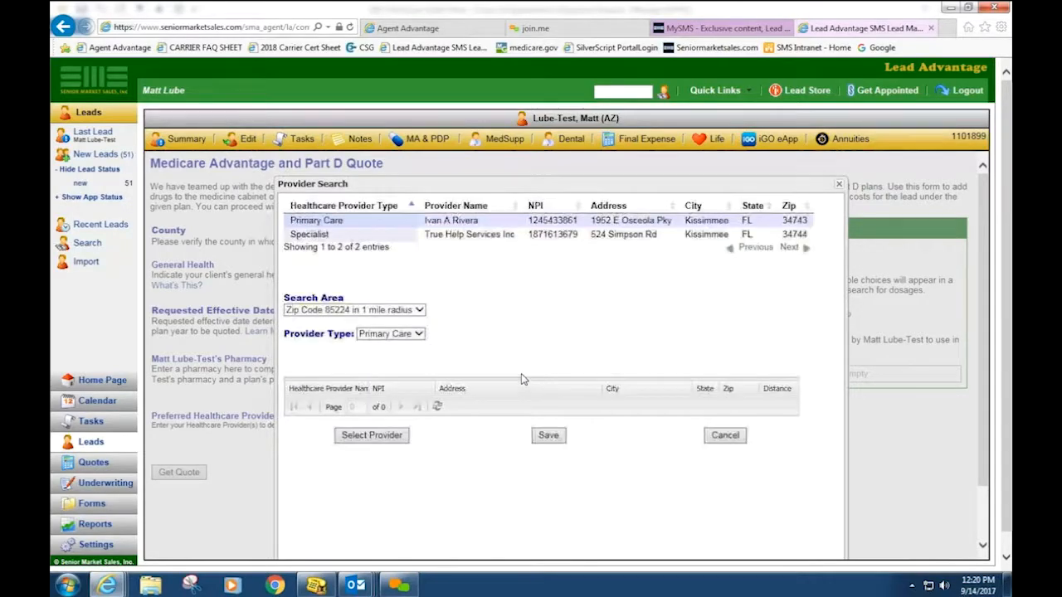
click(366, 223)
click(358, 271)
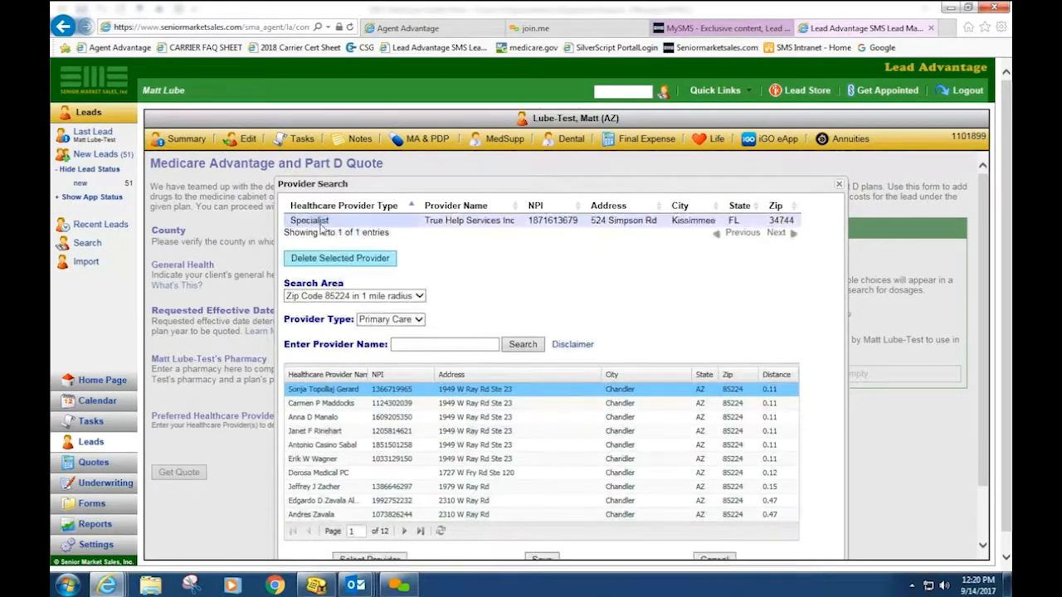
click(323, 221)
click(354, 260)
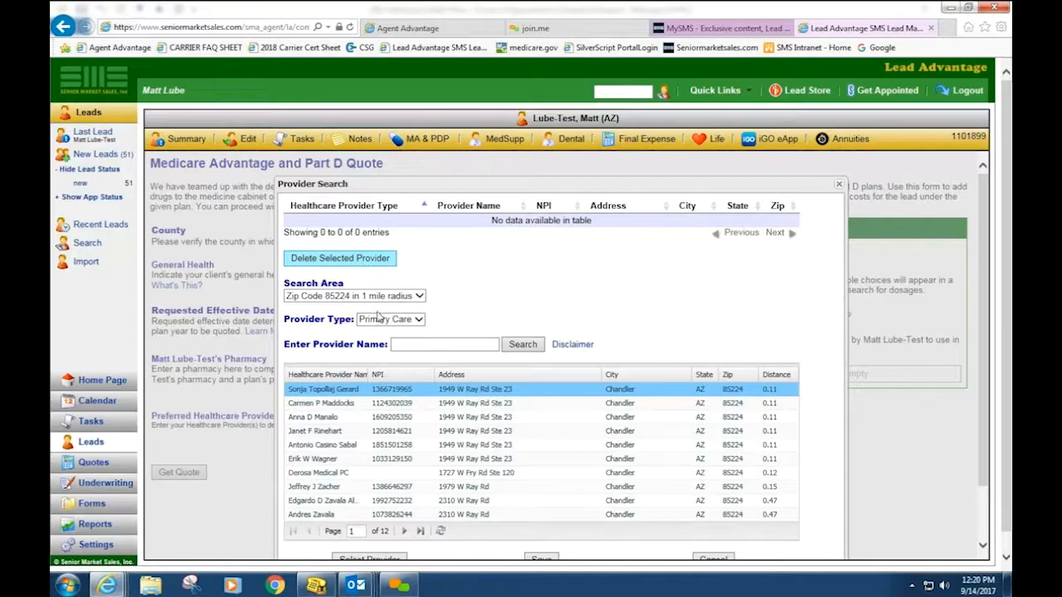
Step: Search within 5 miles, save a Chandler primary care doctor as preferred, and check the provider list
click(403, 296)
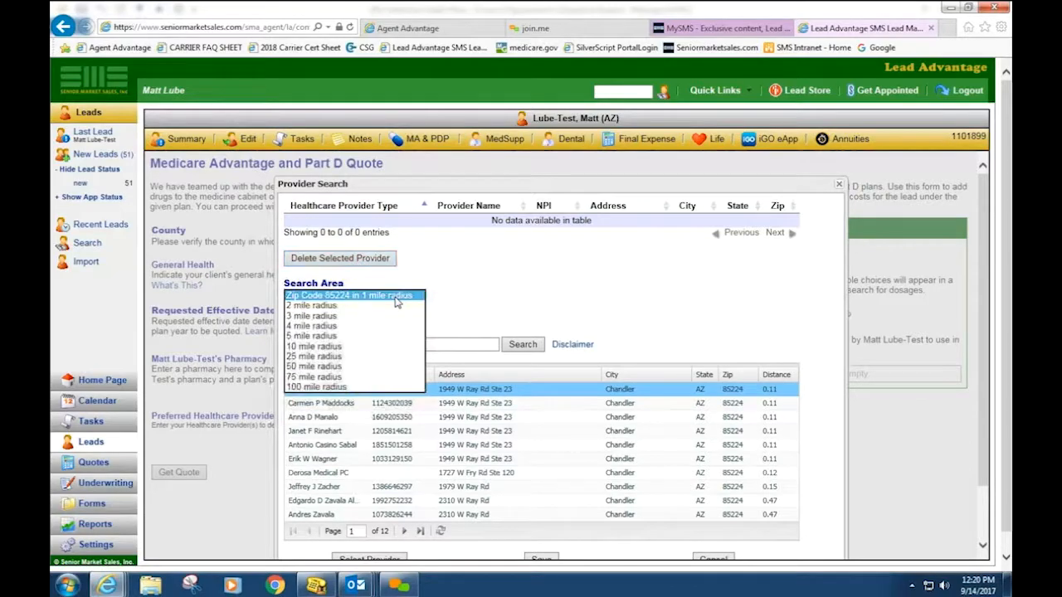
click(363, 336)
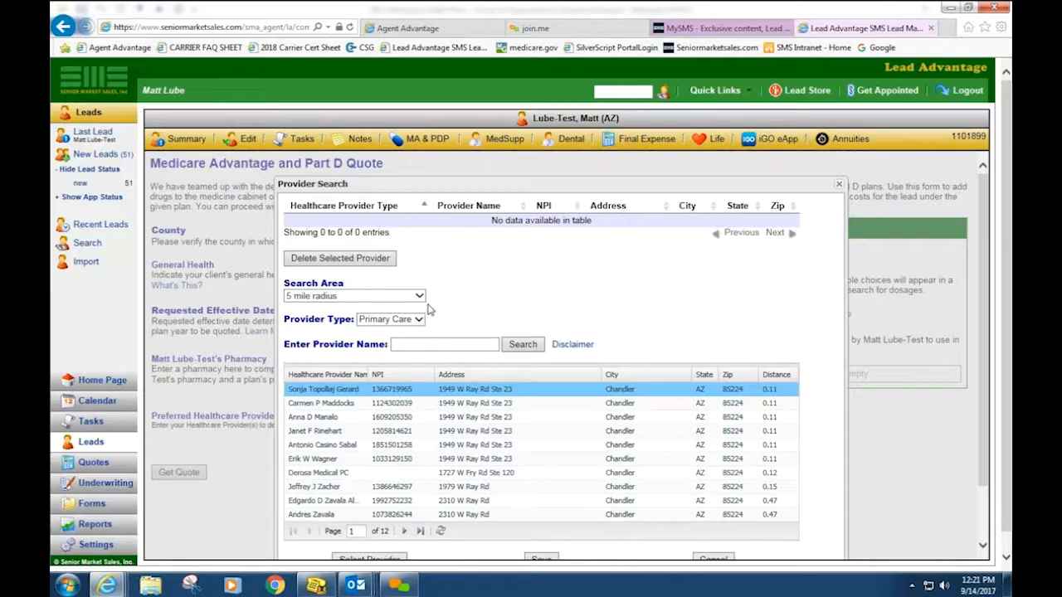
scroll(429, 310, down, 1)
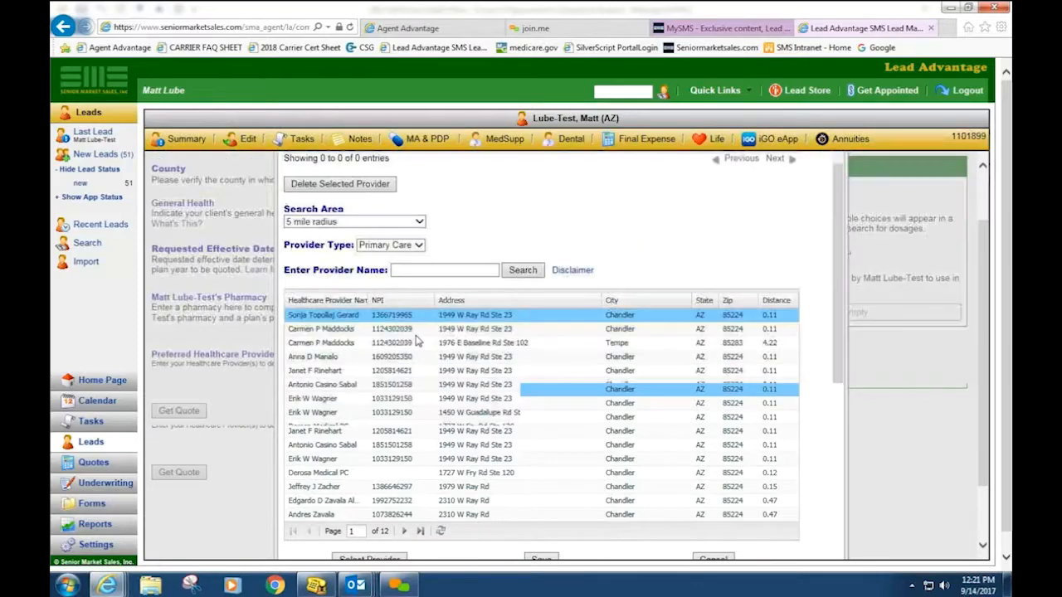
click(369, 357)
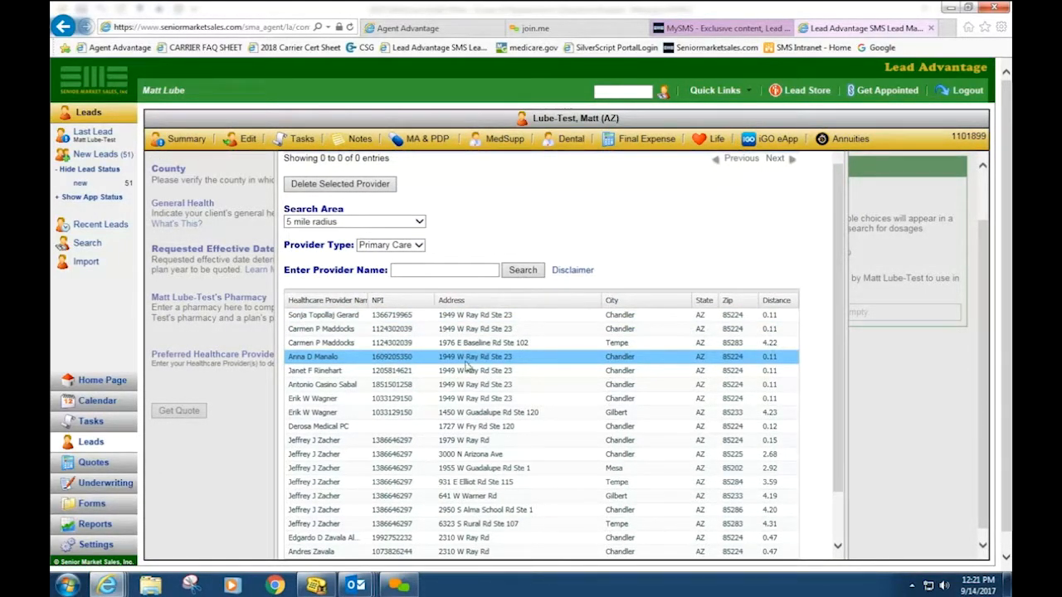
scroll(364, 464, down, 3)
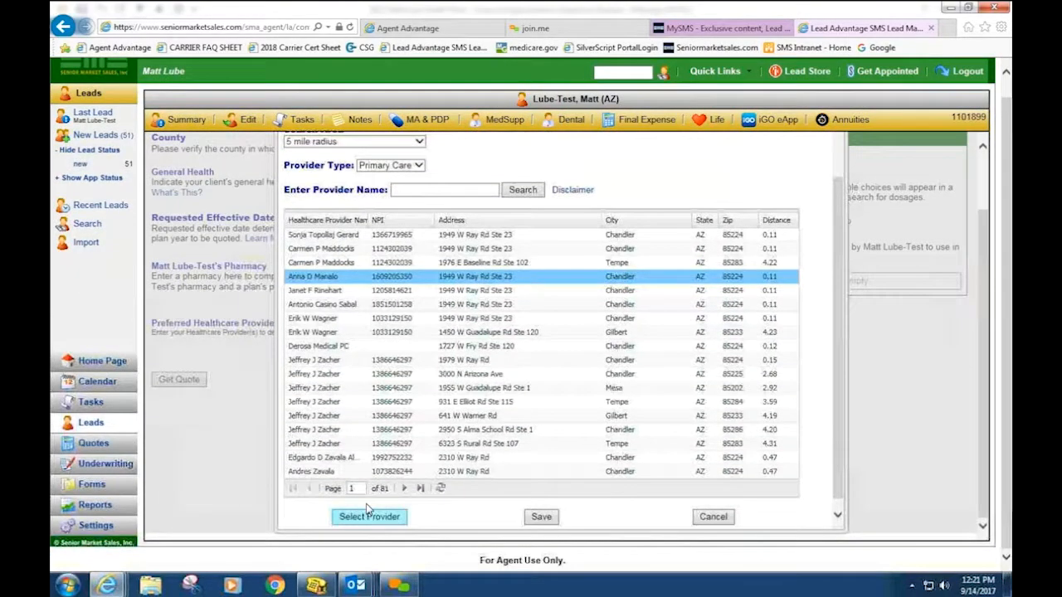
click(540, 517)
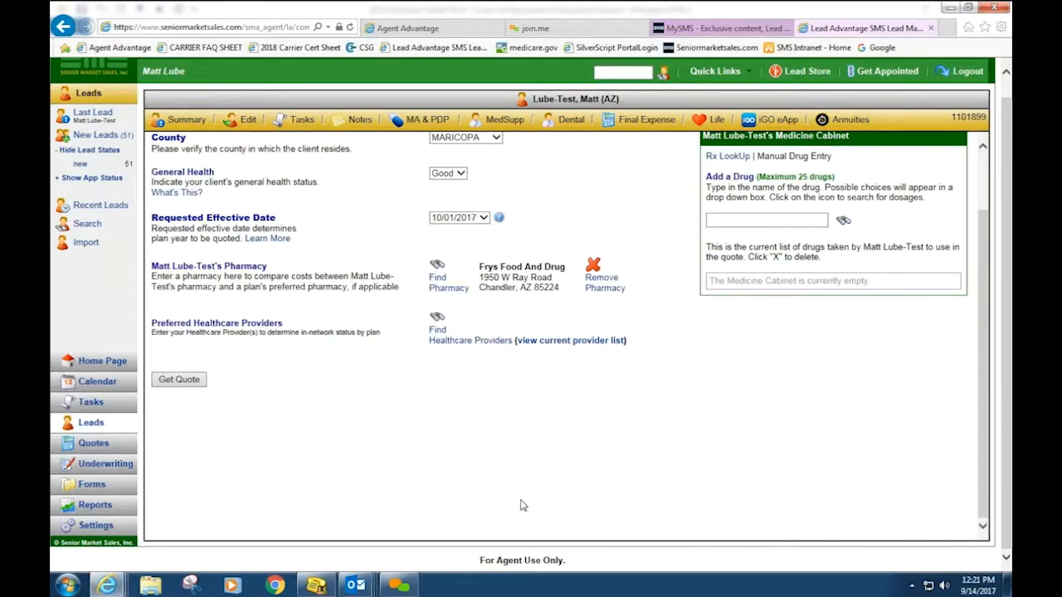
click(570, 341)
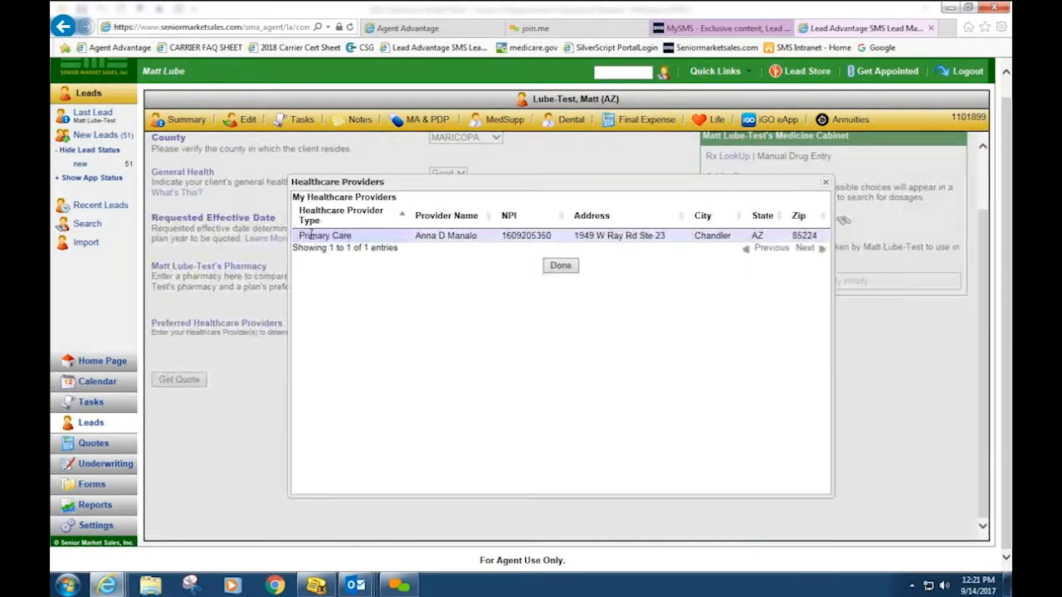
click(560, 265)
click(462, 345)
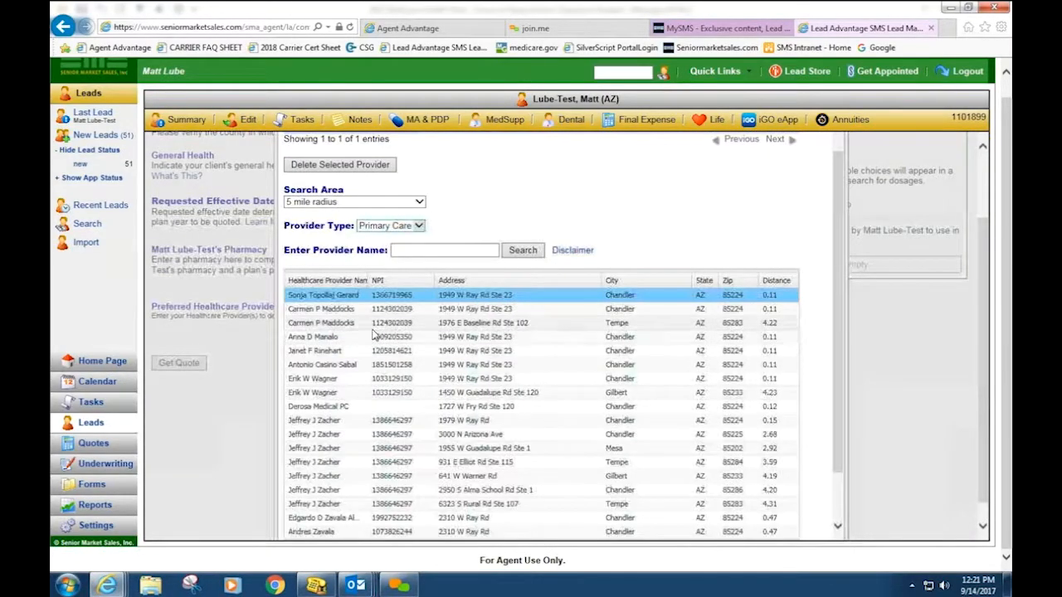
click(387, 225)
click(384, 241)
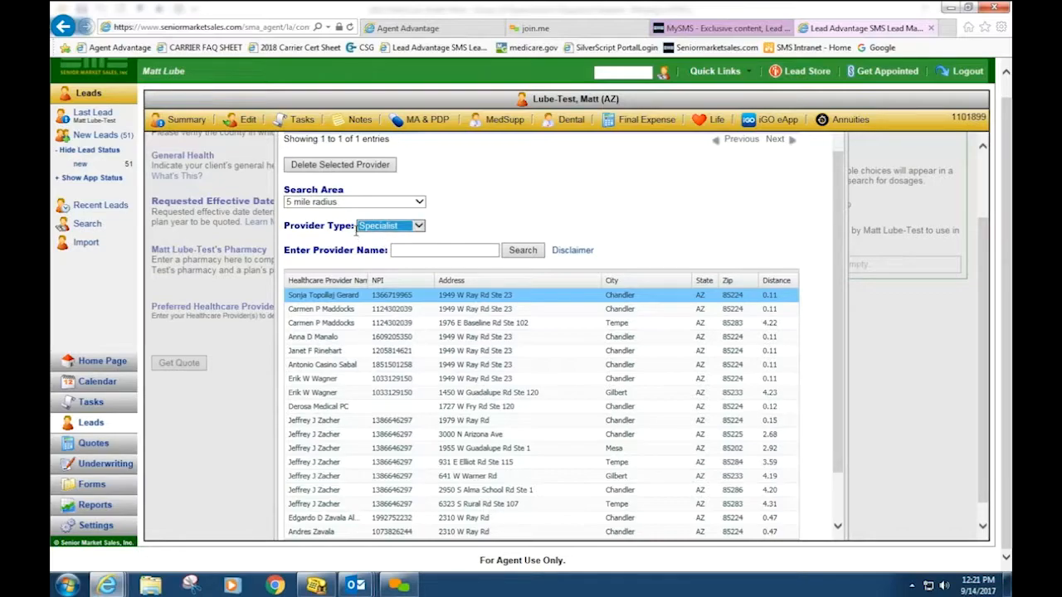
click(510, 176)
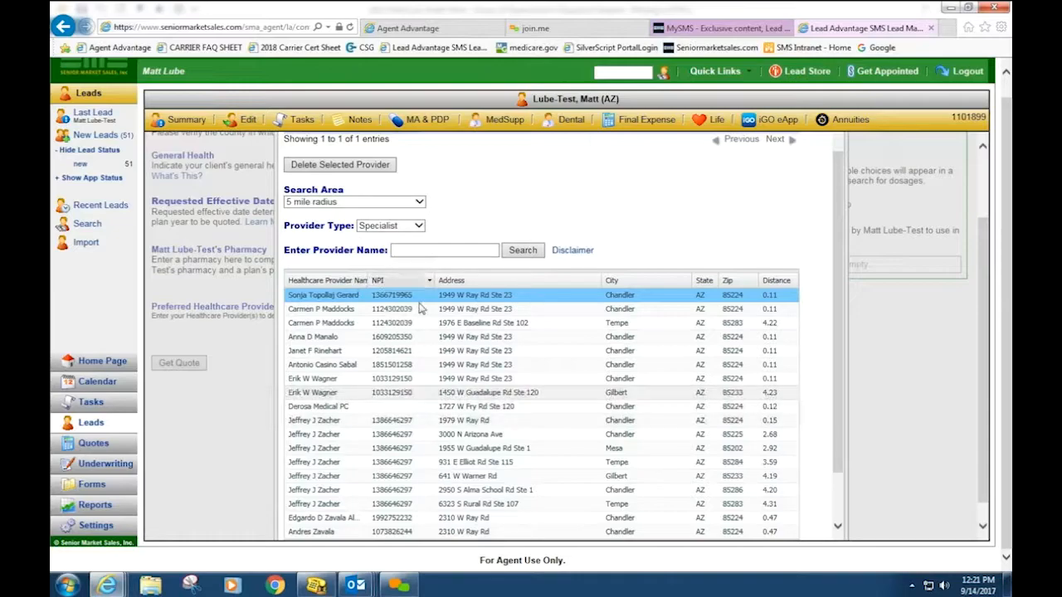
scroll(369, 391, down, 2)
click(403, 469)
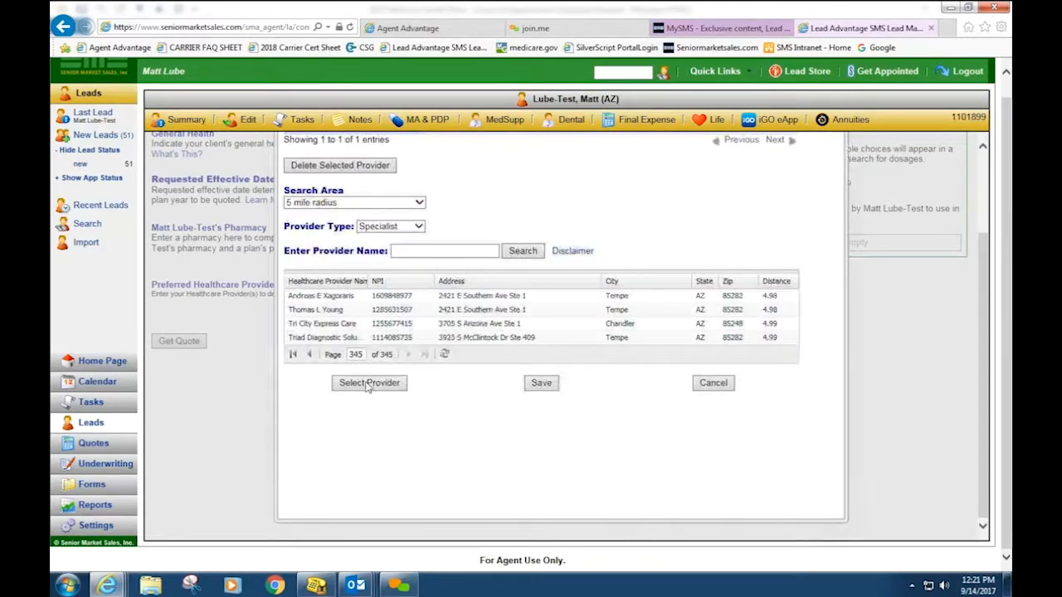
click(328, 310)
click(394, 389)
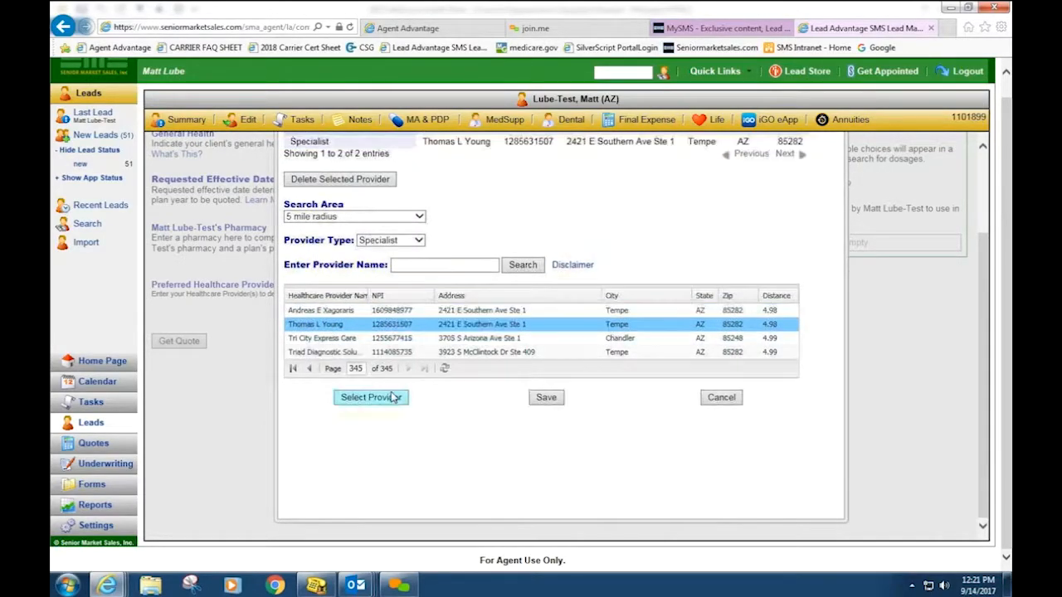
click(541, 399)
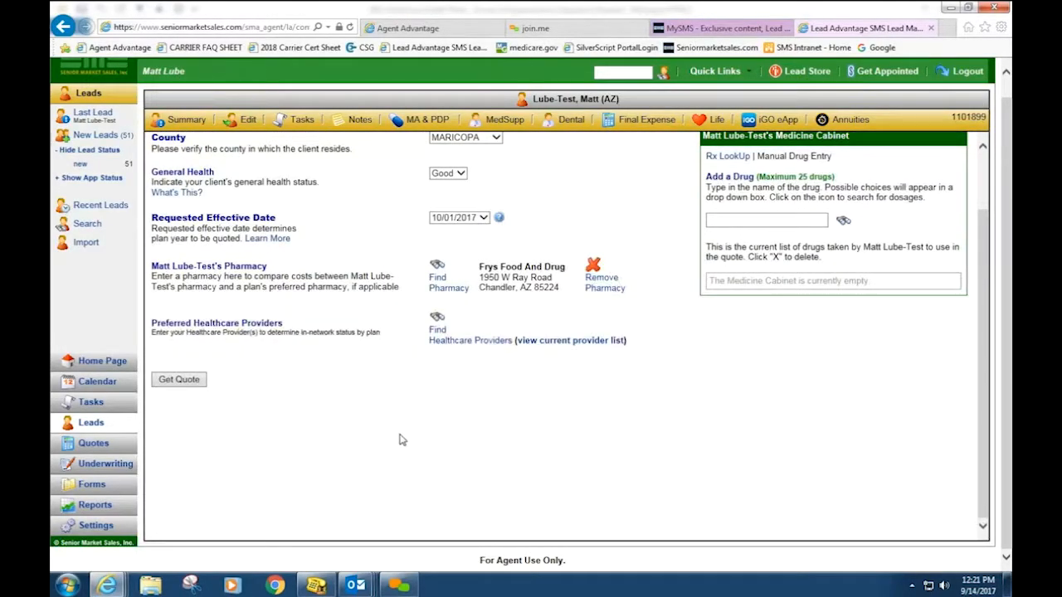
scroll(399, 436, up, 1)
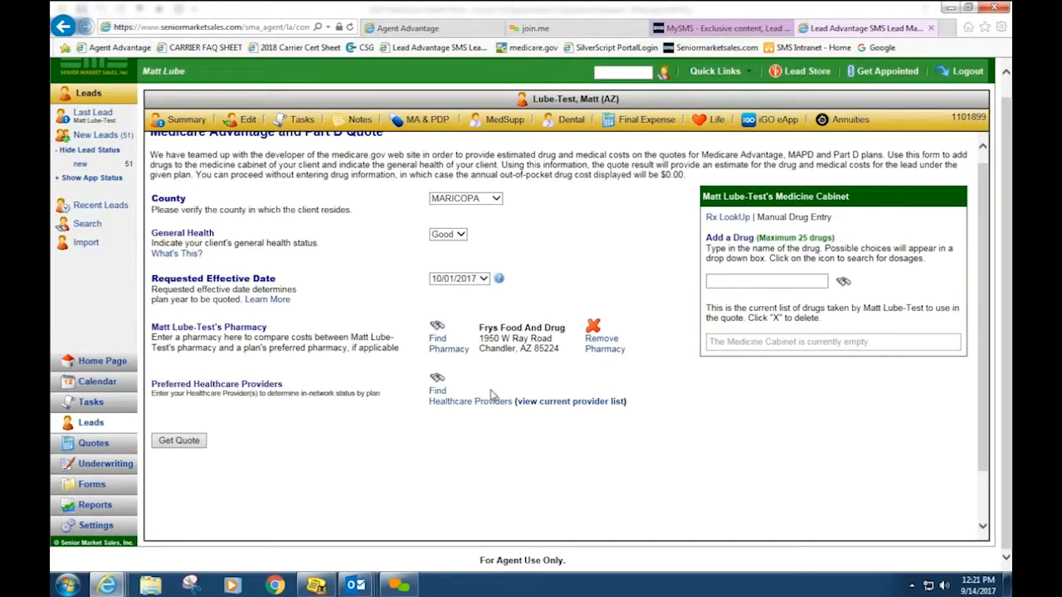
Step: Search the medicine cabinet for the drug Crestor and pick it from the suggestions
click(777, 281)
text(LIS)
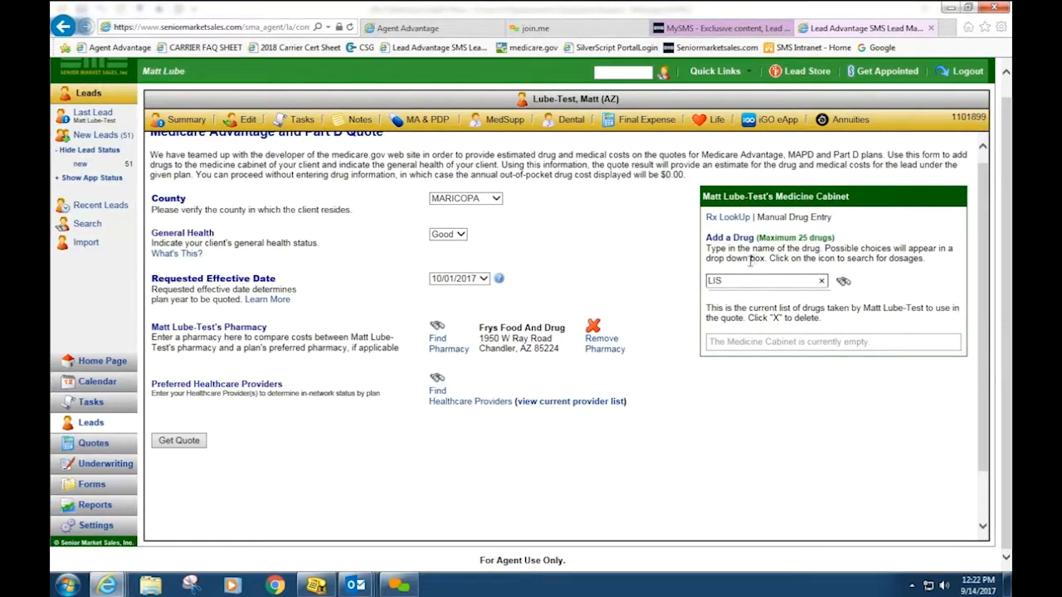
key(BackSpace)
key(BackSpace)
text(is)
key(BackSpace)
key(BackSpace)
key(BackSpace)
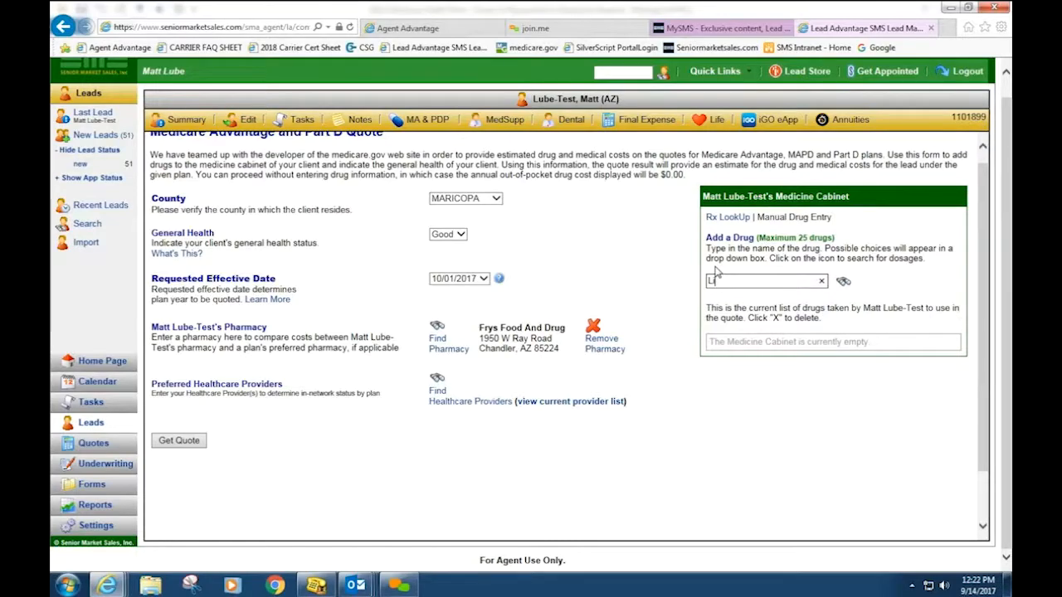
text(crestor)
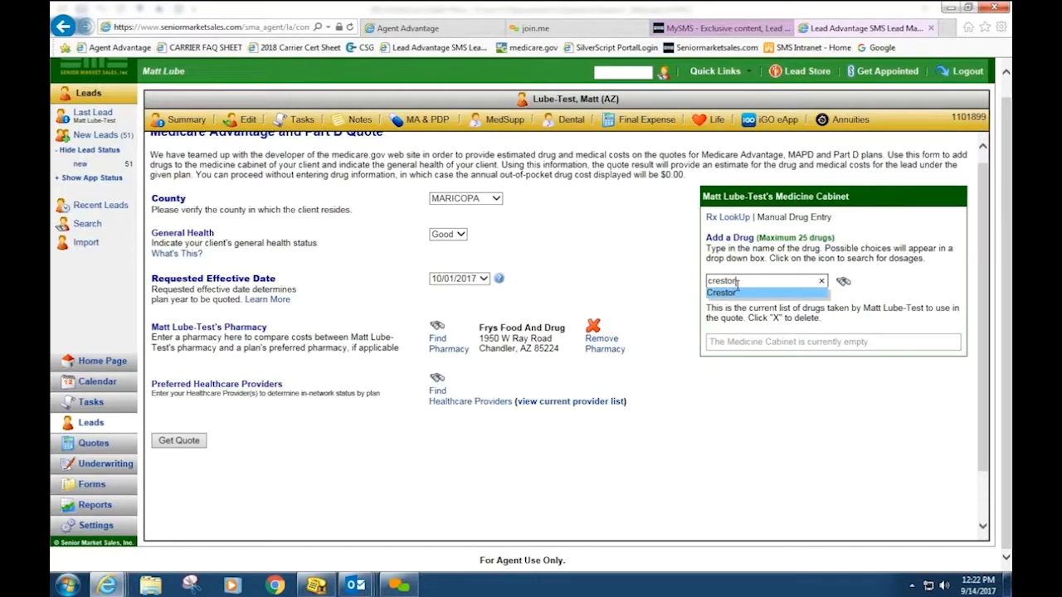
click(737, 295)
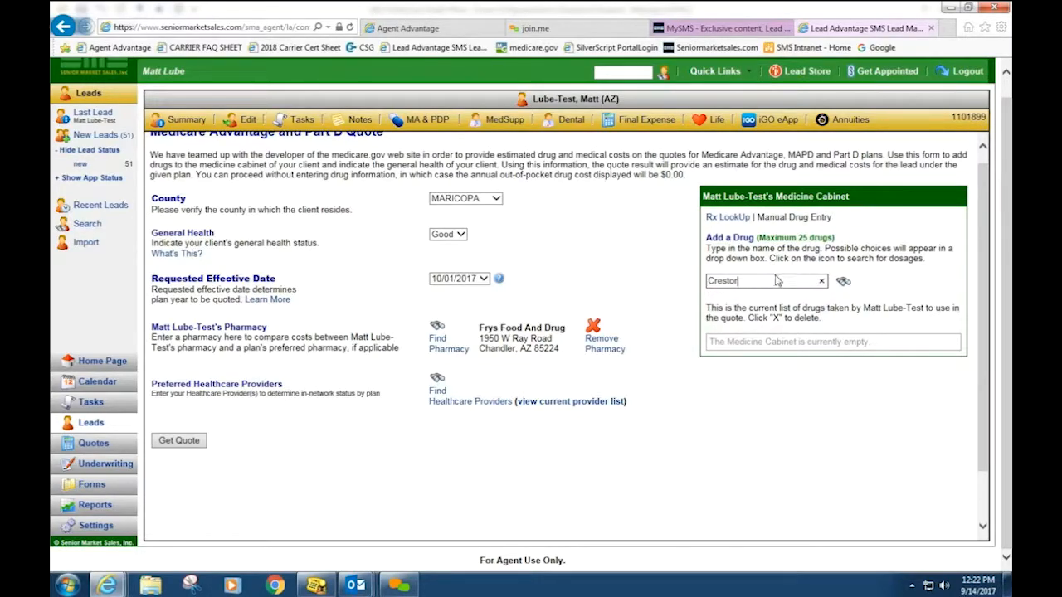
Step: Add generic rosuvastatin calcium TAB 20MG, quantity 30 every month, instead of Crestor
click(842, 282)
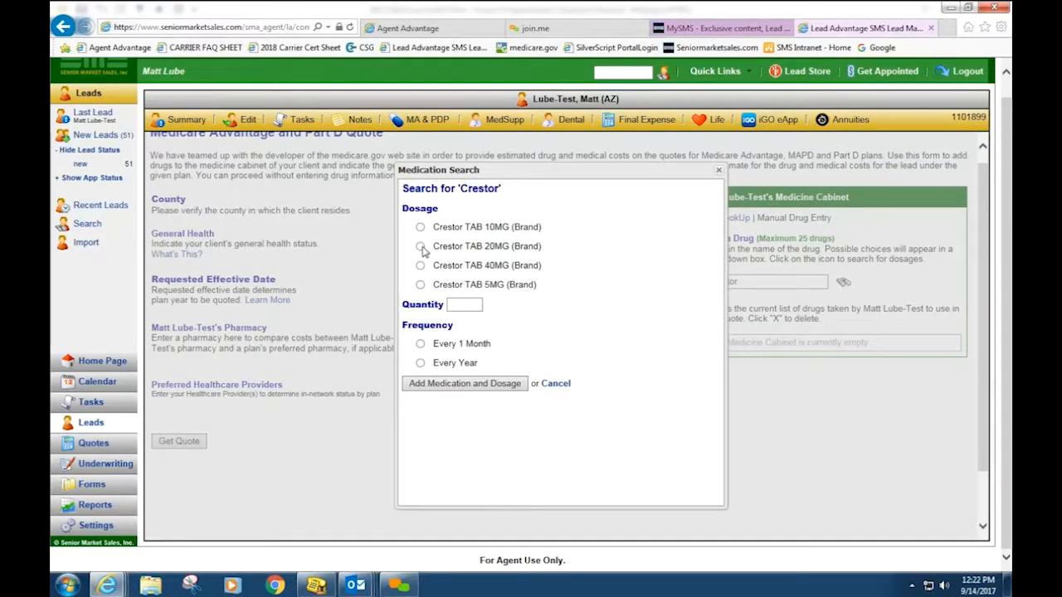
click(422, 247)
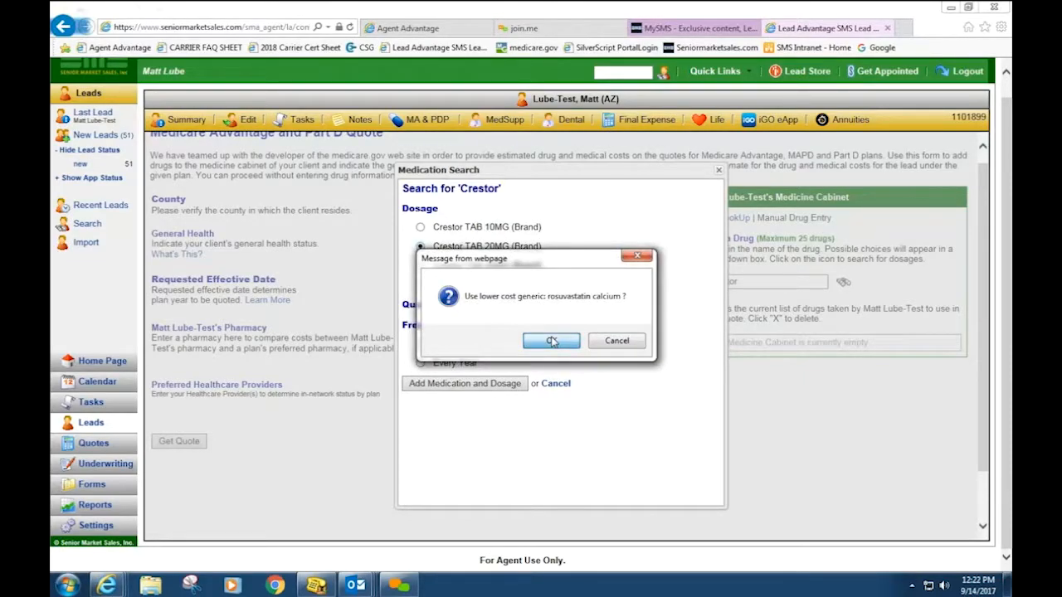
click(551, 341)
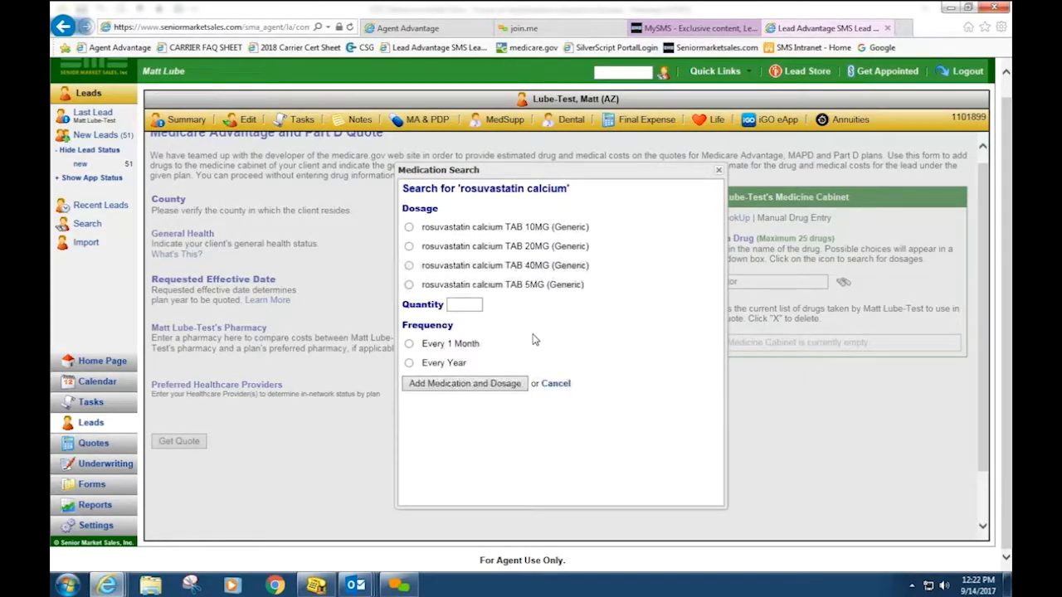
click(409, 247)
click(455, 386)
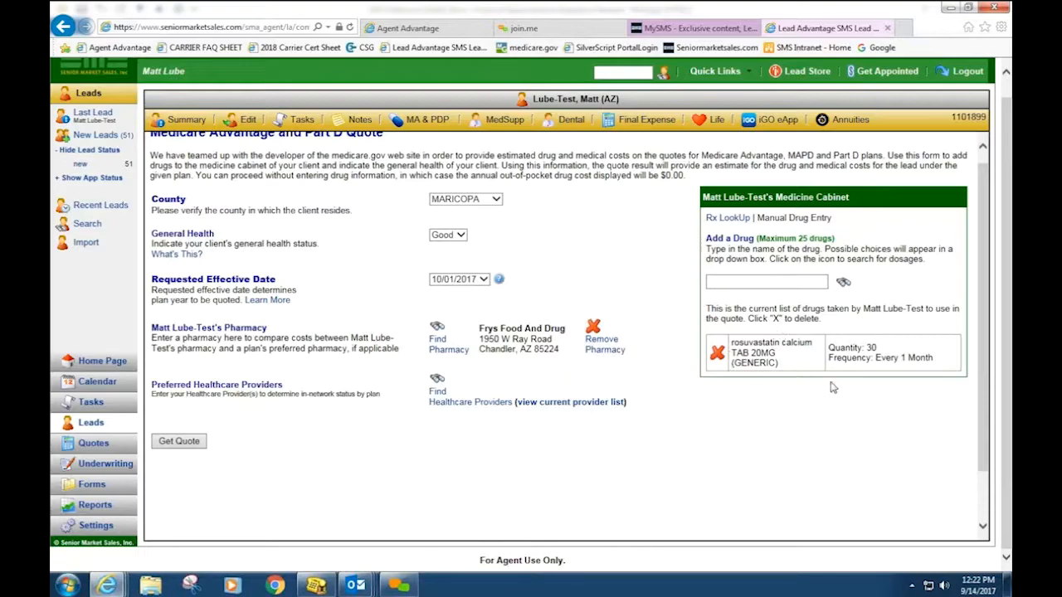
click(186, 443)
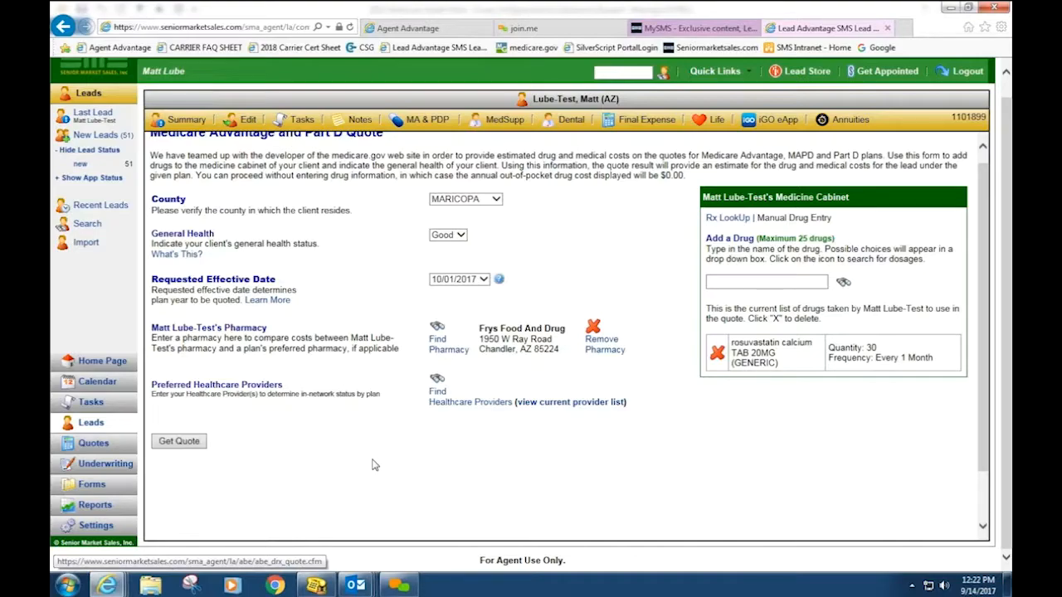
scroll(372, 466, up, 1)
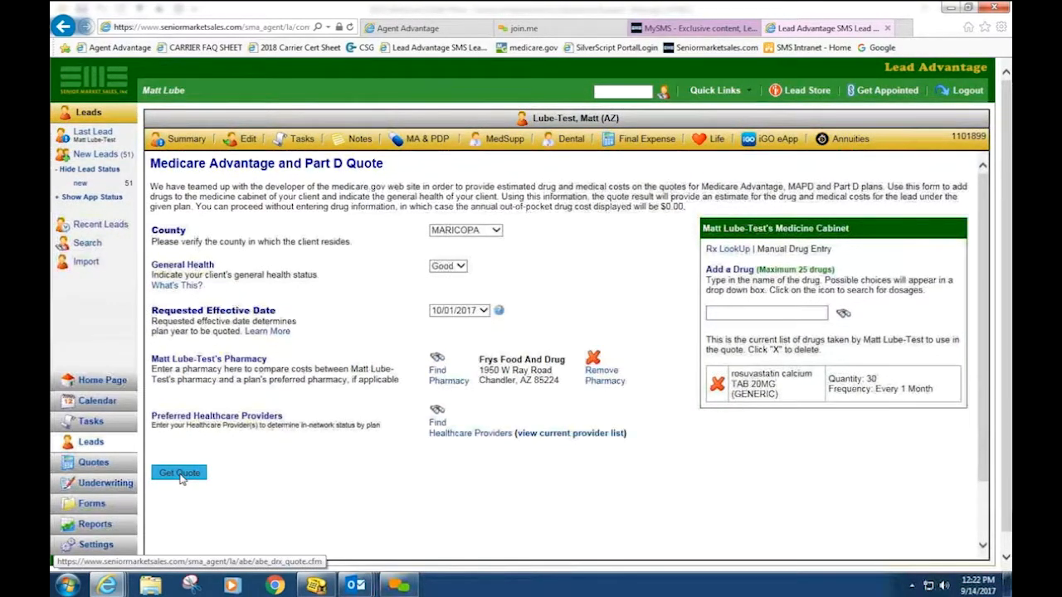
Step: Calculate the quote and view Combined MAPD results, led by Humana Gold Plus H2649-032 at $101.62
click(181, 474)
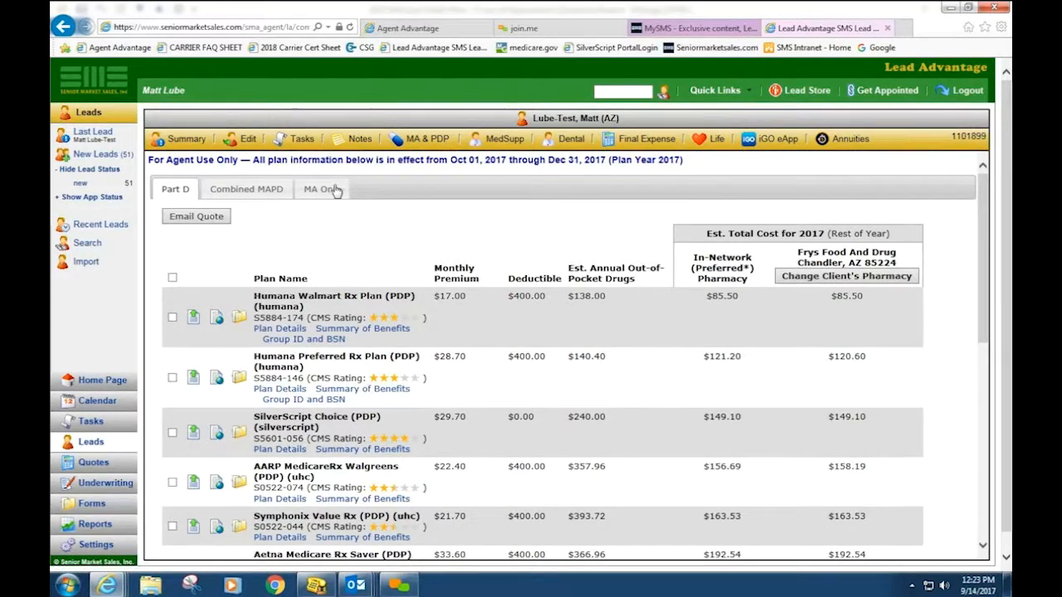
click(271, 196)
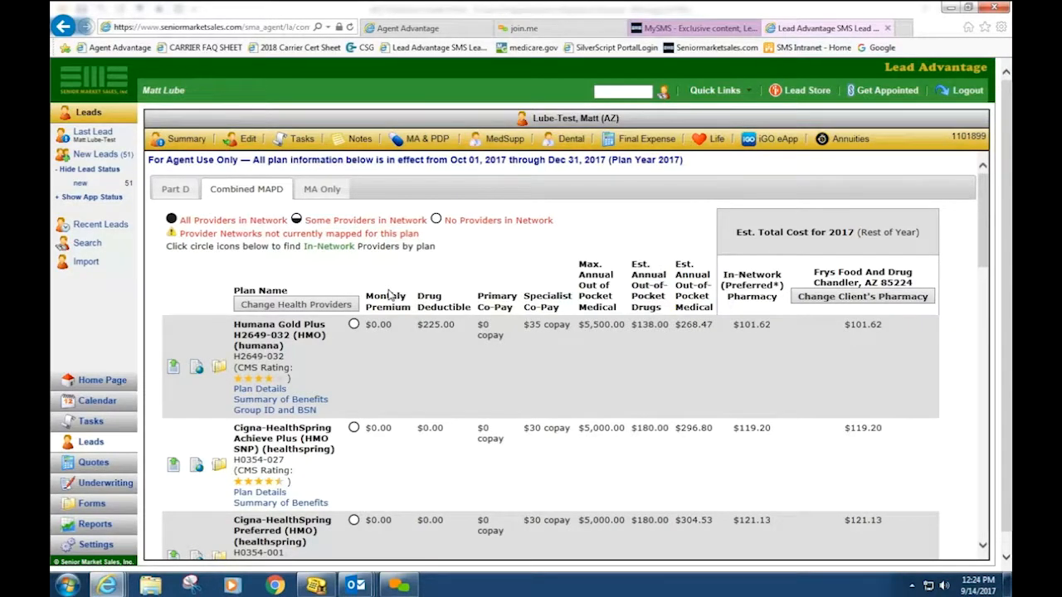
Step: Check the client's providers' network status for Humana Gold Plus H2649-032 and search for another primary care doctor
click(354, 325)
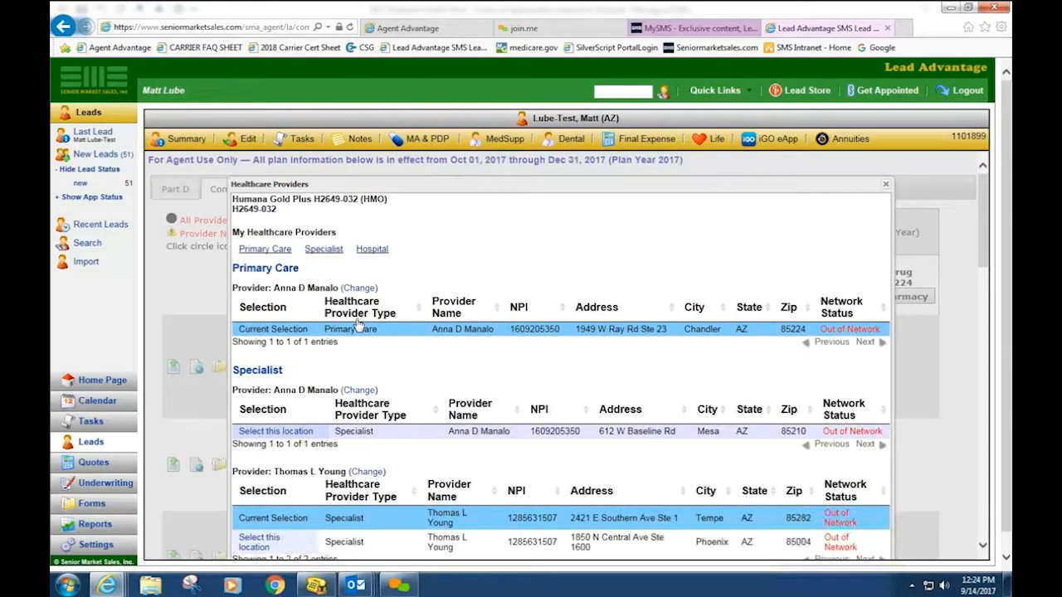
scroll(370, 385, down, 1)
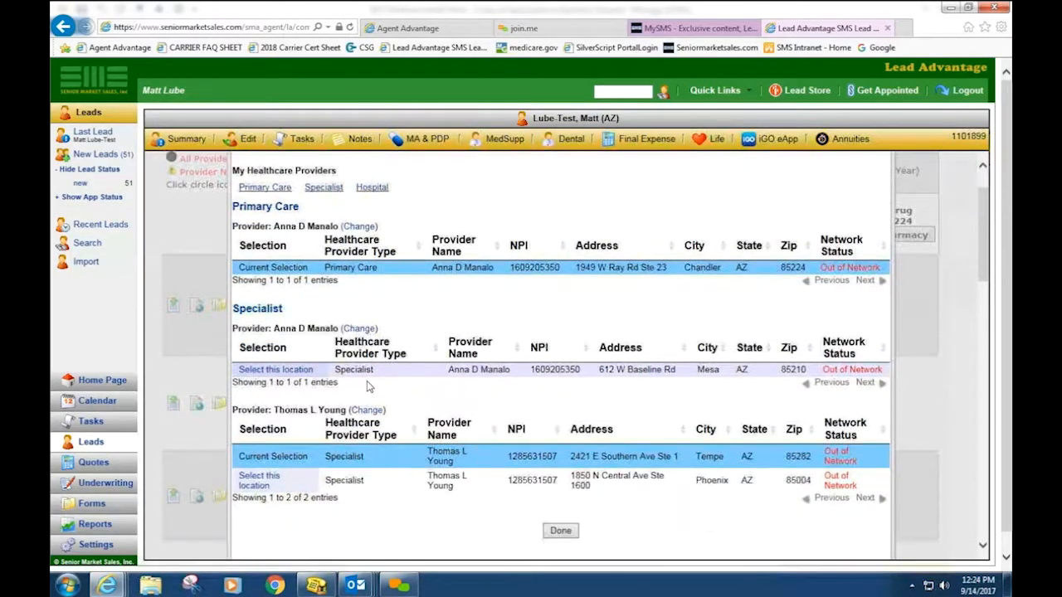
scroll(369, 386, up, 1)
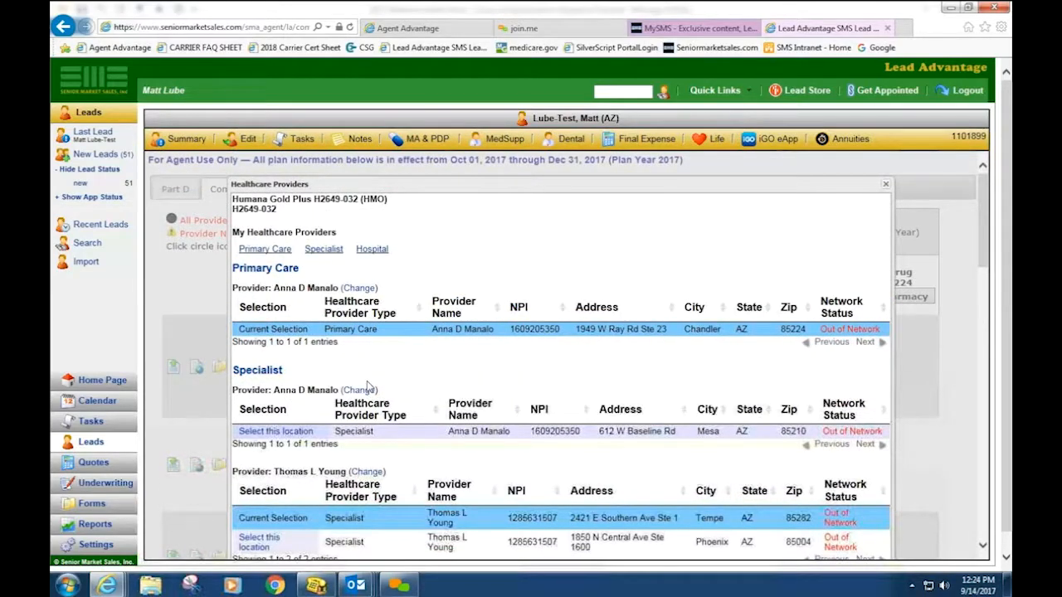
scroll(369, 386, down, 1)
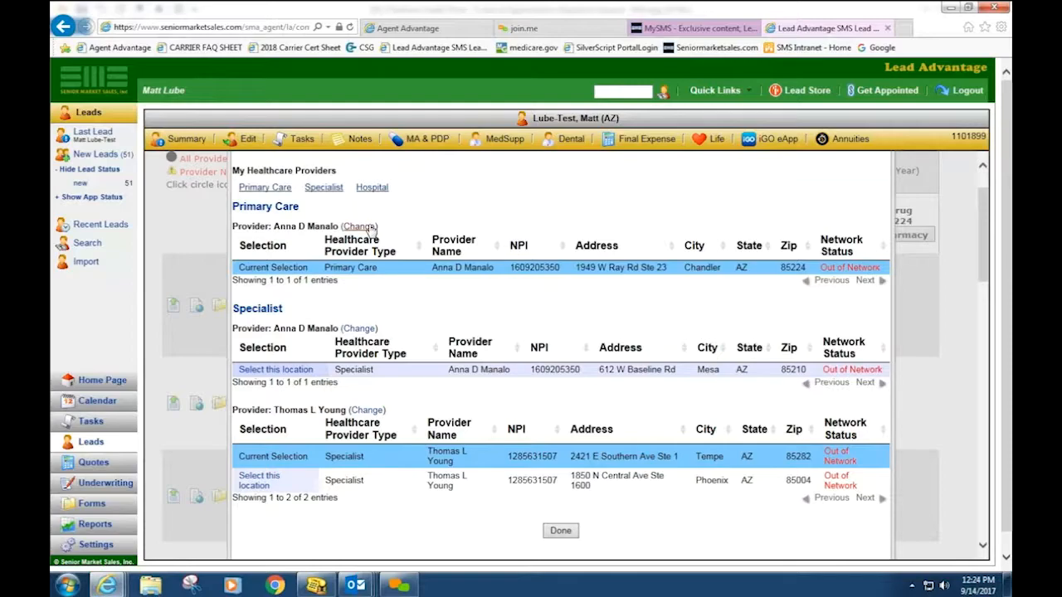
click(365, 226)
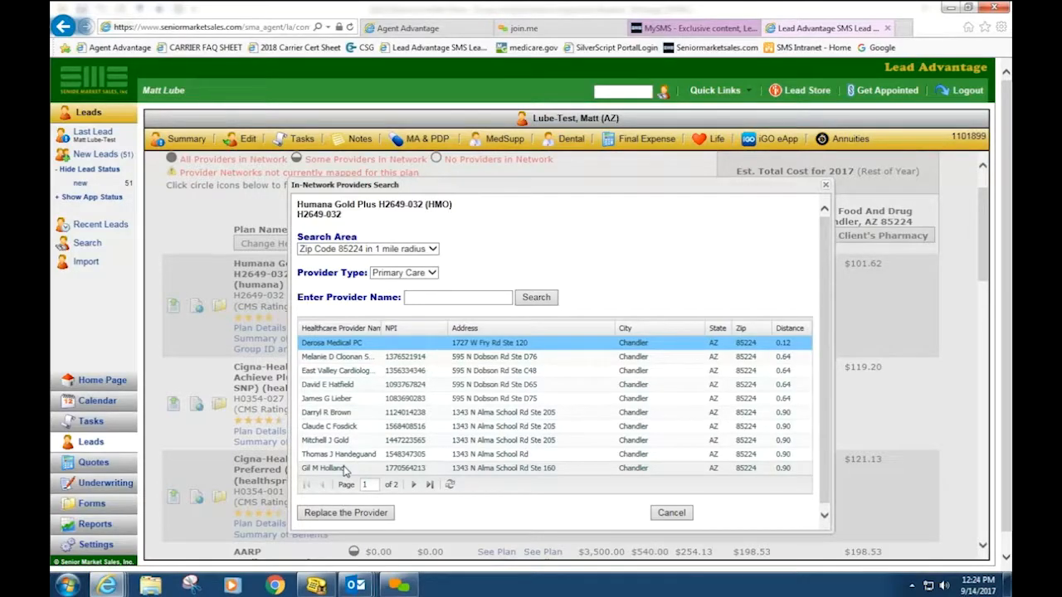
Step: Replace the primary care provider with an in-network Chandler doctor for Humana Gold Plus
click(346, 413)
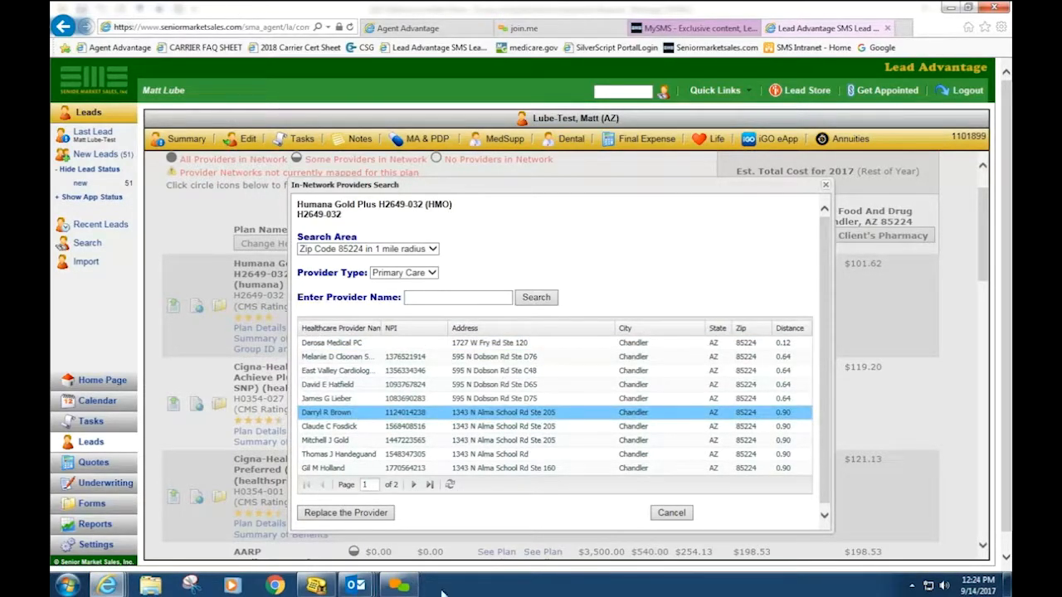
click(371, 516)
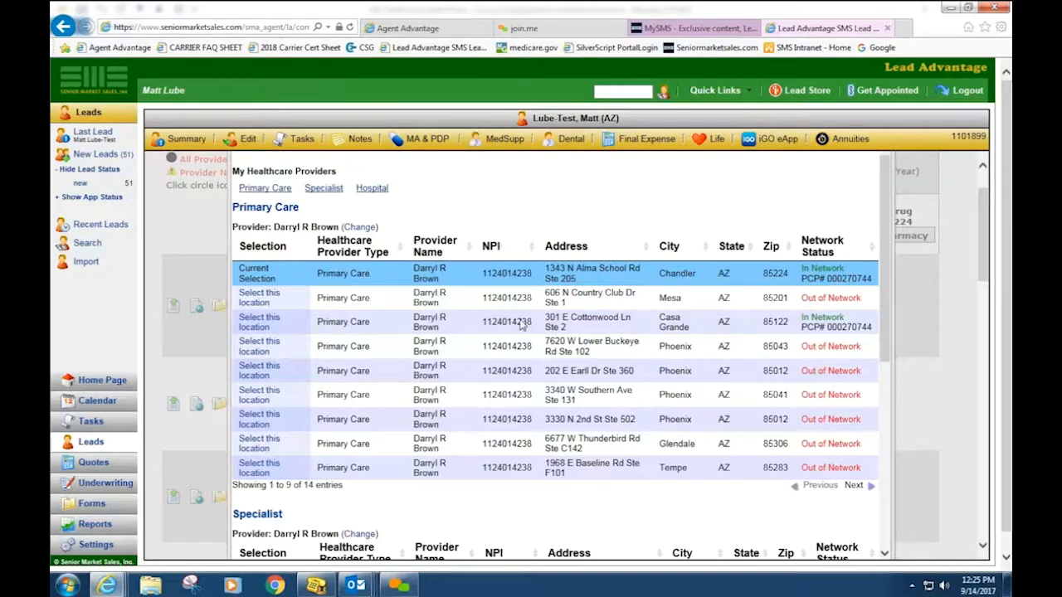
scroll(489, 448, down, 3)
scroll(474, 470, down, 1)
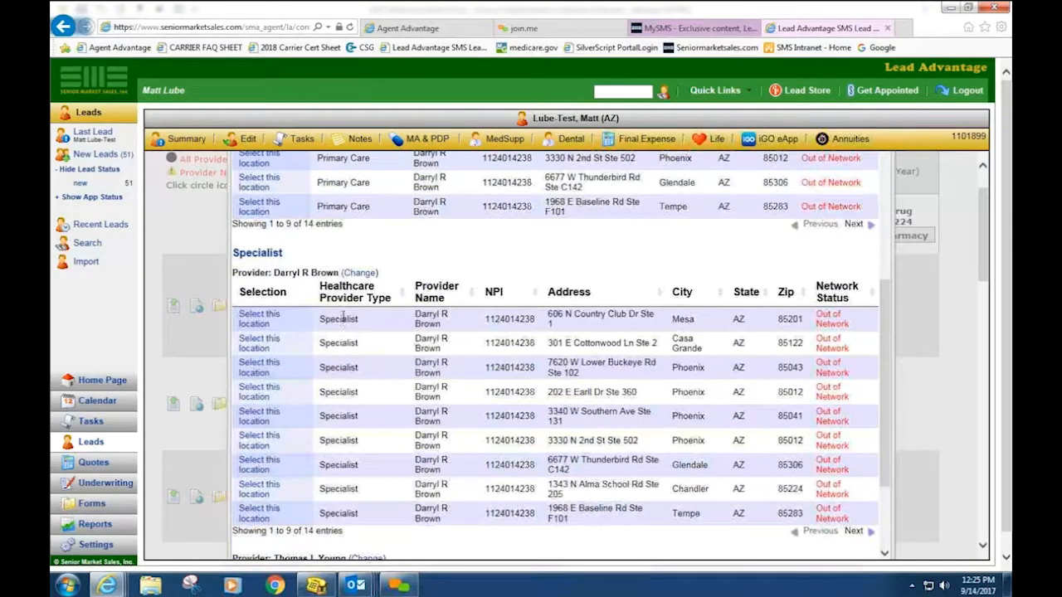
Step: Replace the specialist with an in-network Chandler specialist and finish the provider updates
click(360, 272)
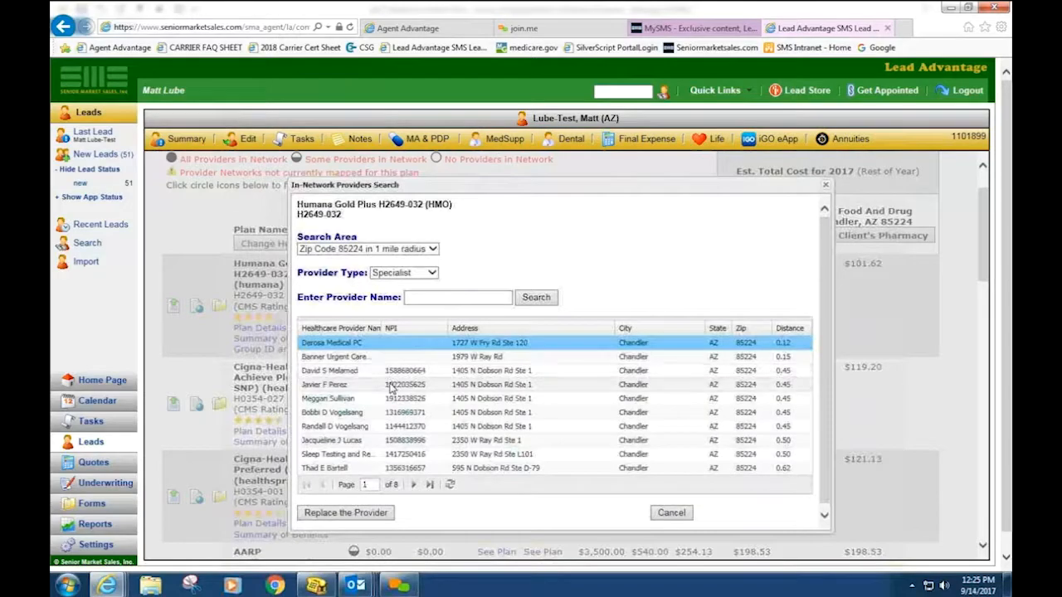
scroll(332, 278, down, 3)
click(332, 279)
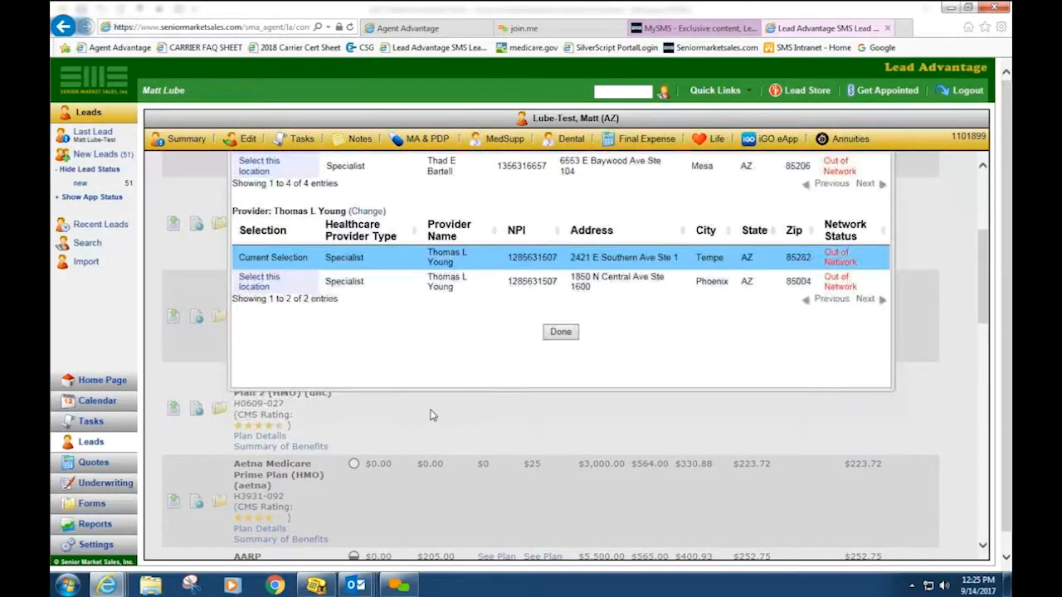
scroll(533, 348, up, 1)
click(561, 394)
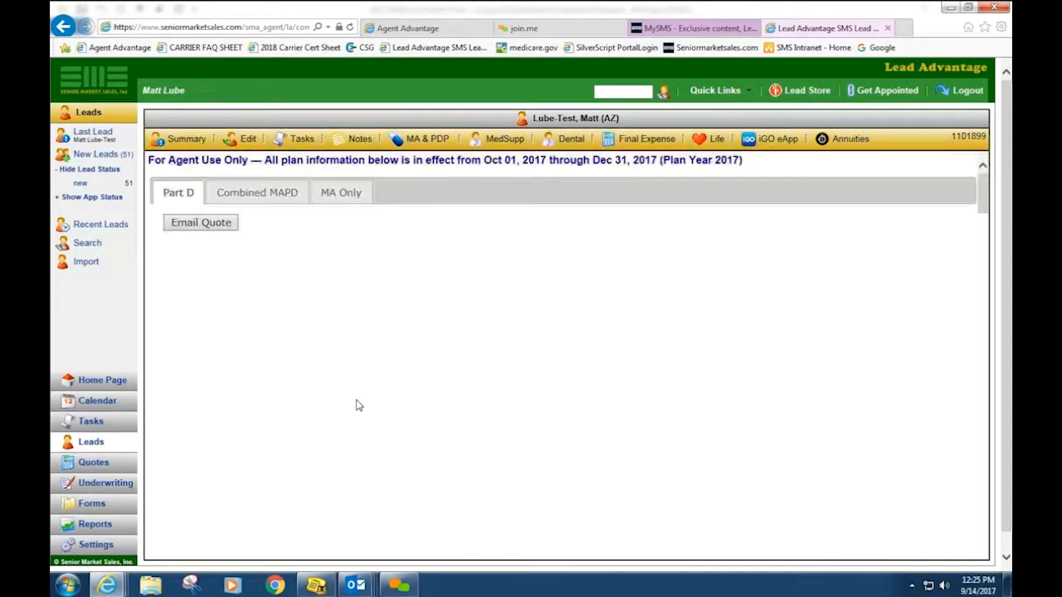
Step: Return to the Combined MAPD results and open the Humana Gold Plus H2649-032 plan details
click(276, 194)
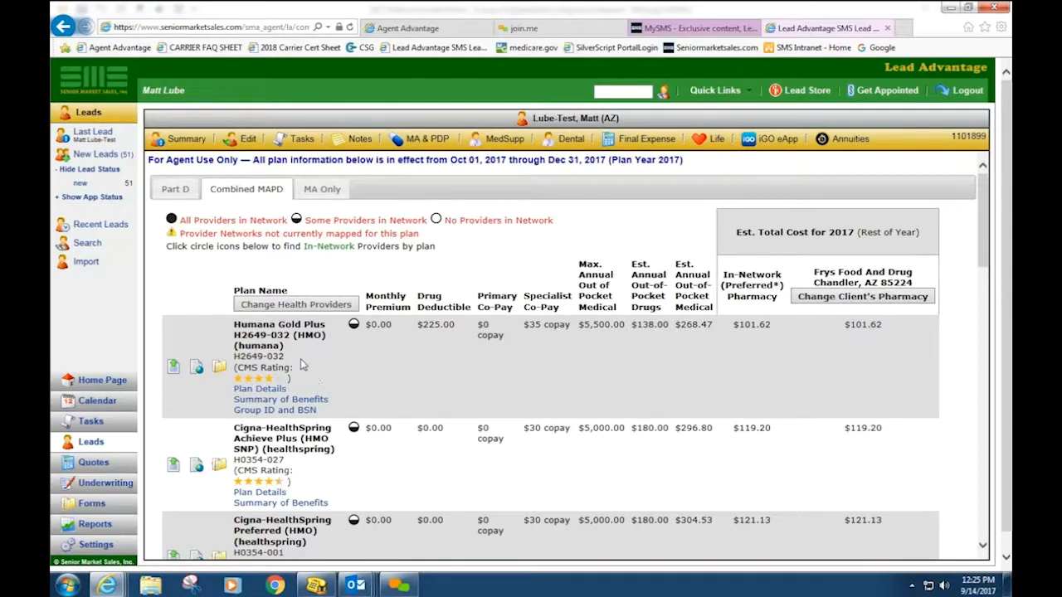
click(254, 389)
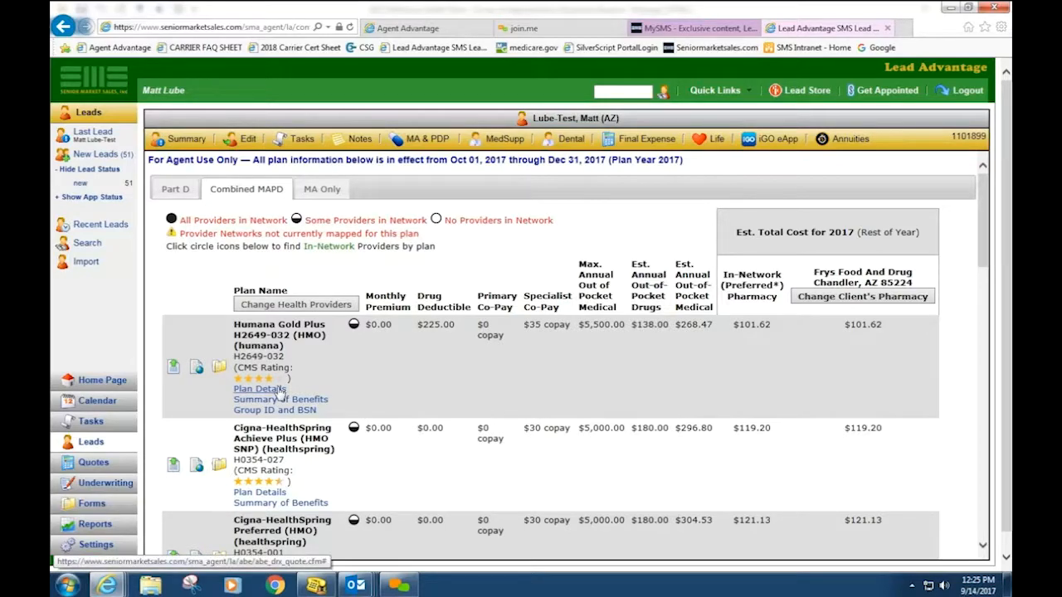
Step: Review Humana Gold Plus drug costs ($34.50 estimated retail), then close the Plan Details dialog
click(278, 390)
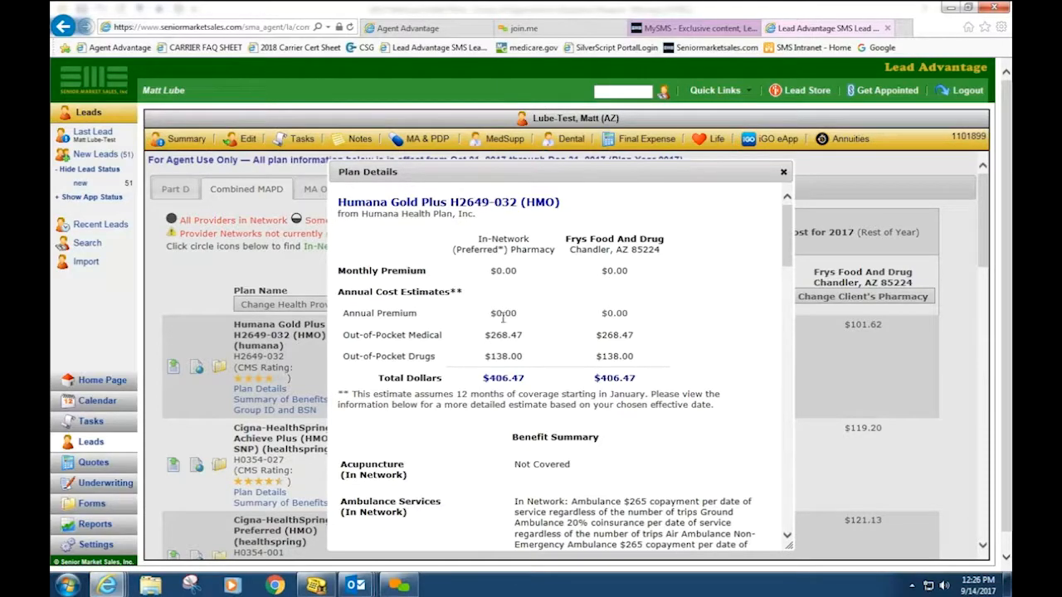
scroll(510, 348, down, 3)
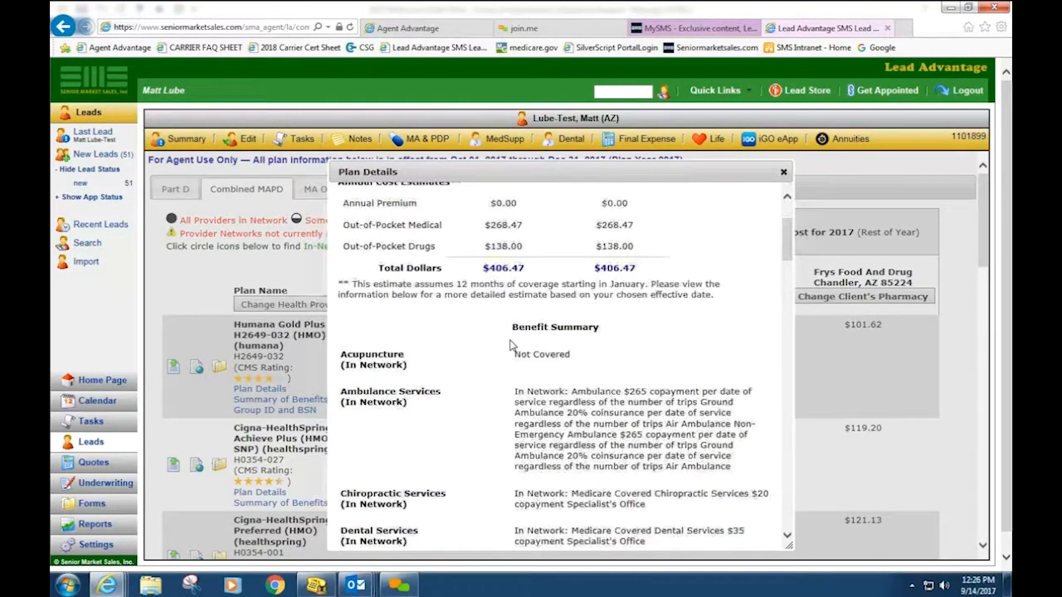
scroll(509, 358, down, 10)
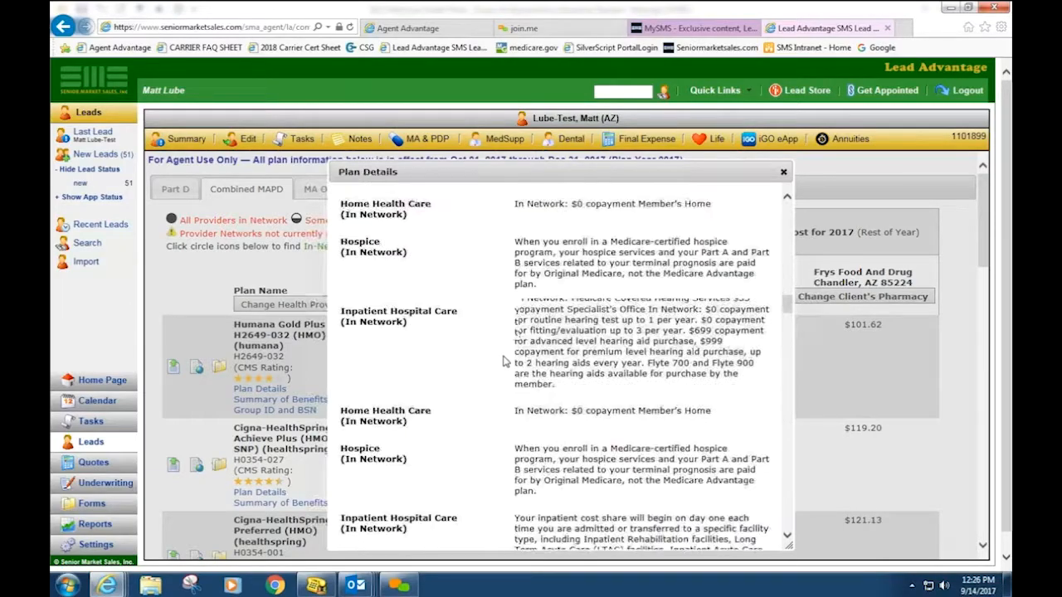
scroll(503, 365, down, 15)
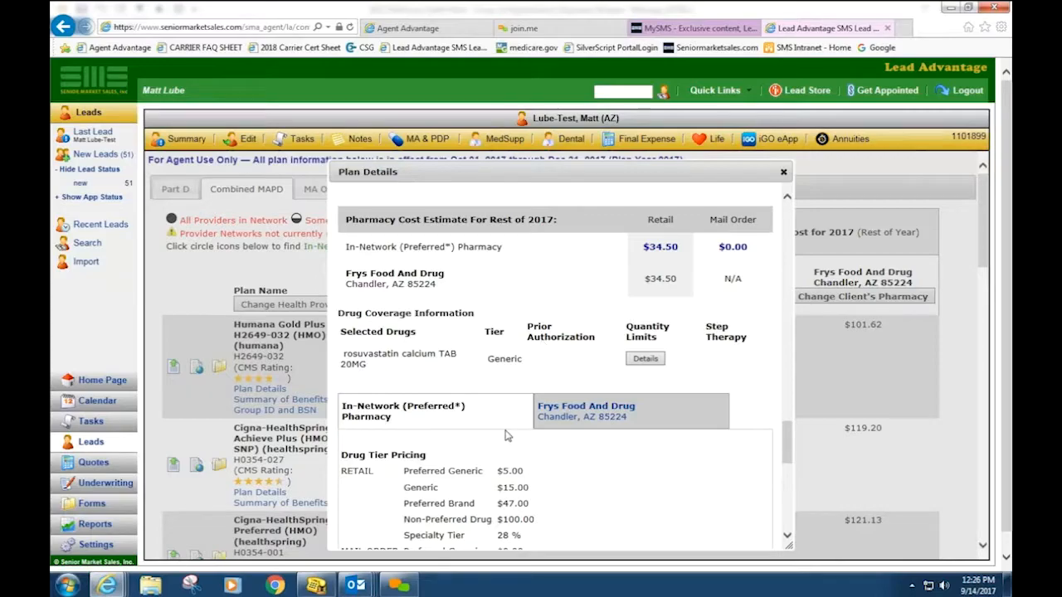
scroll(500, 454, down, 2)
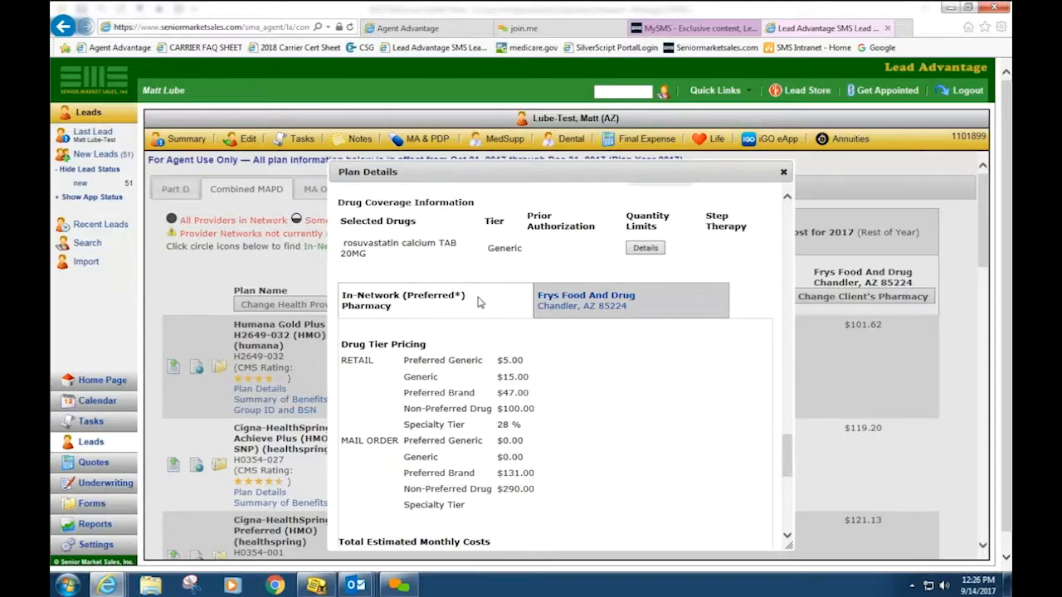
scroll(495, 431, down, 3)
scroll(495, 442, down, 3)
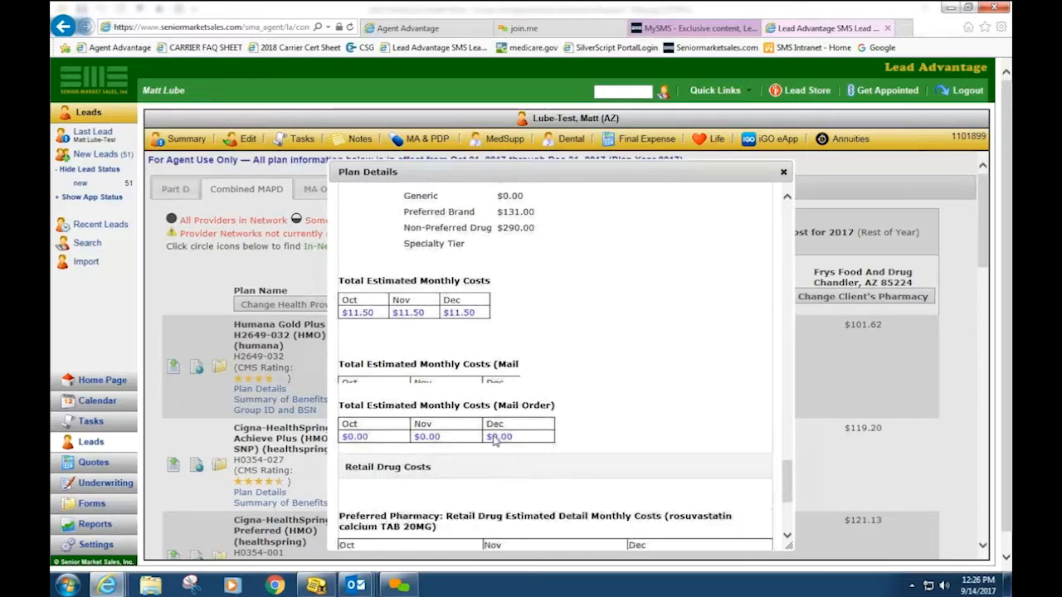
scroll(495, 440, down, 5)
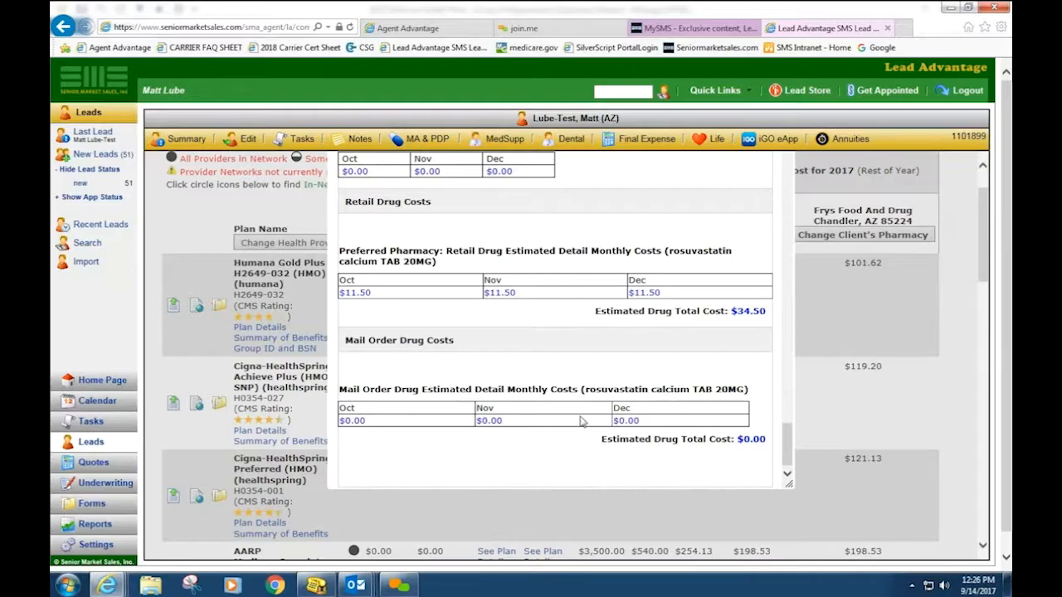
scroll(793, 353, up, 10)
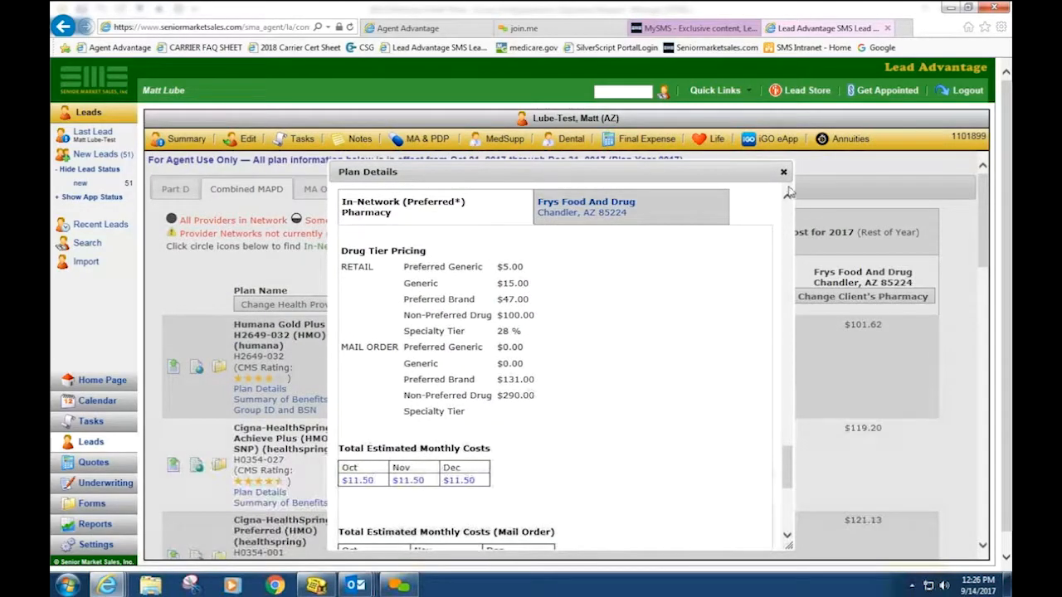
click(783, 171)
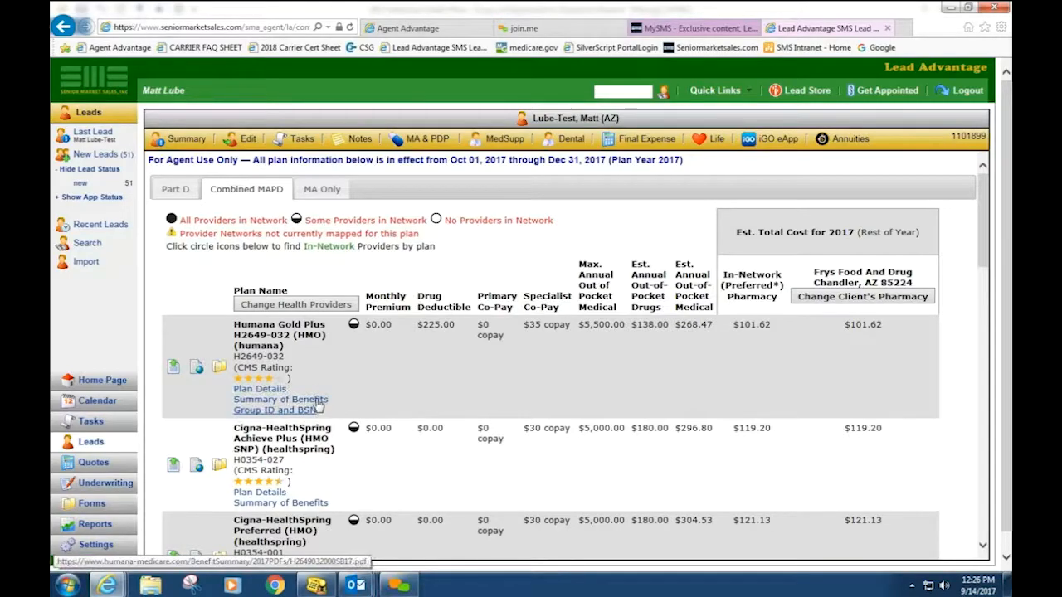
click(318, 402)
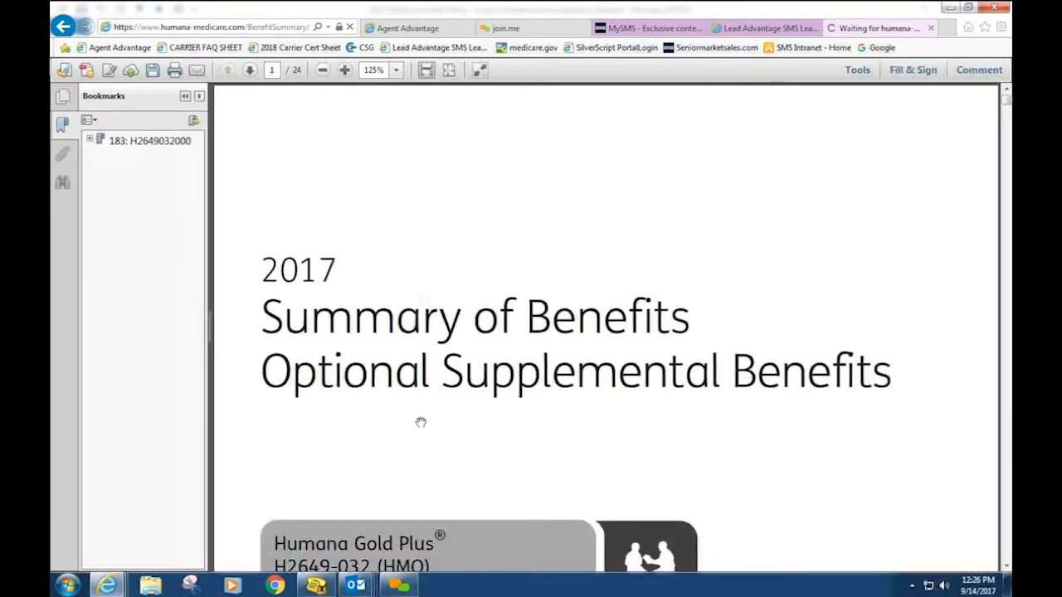
scroll(421, 422, down, 4)
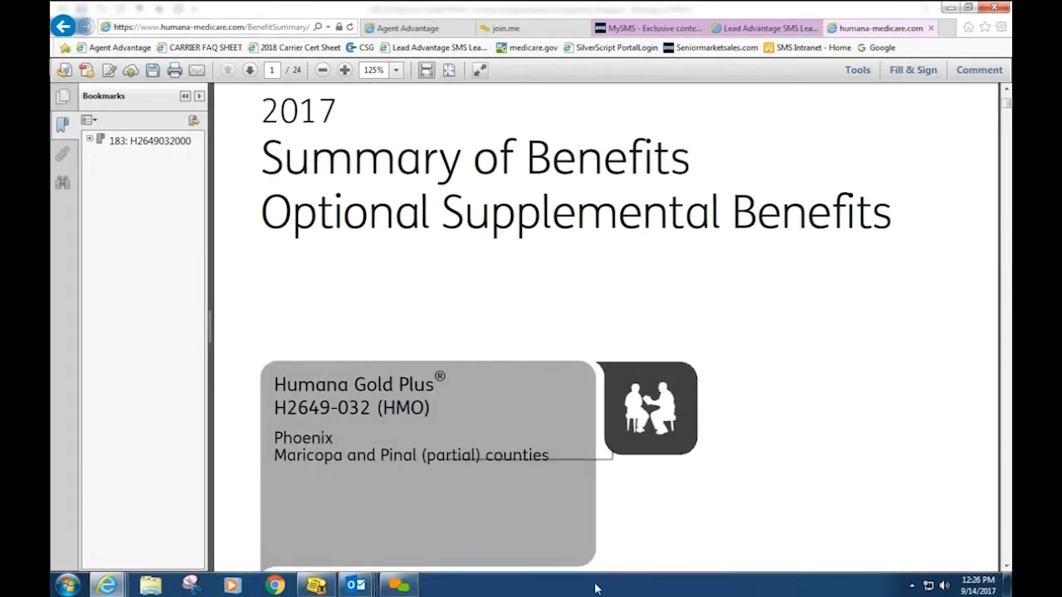
scroll(669, 446, up, 3)
scroll(670, 446, up, 1)
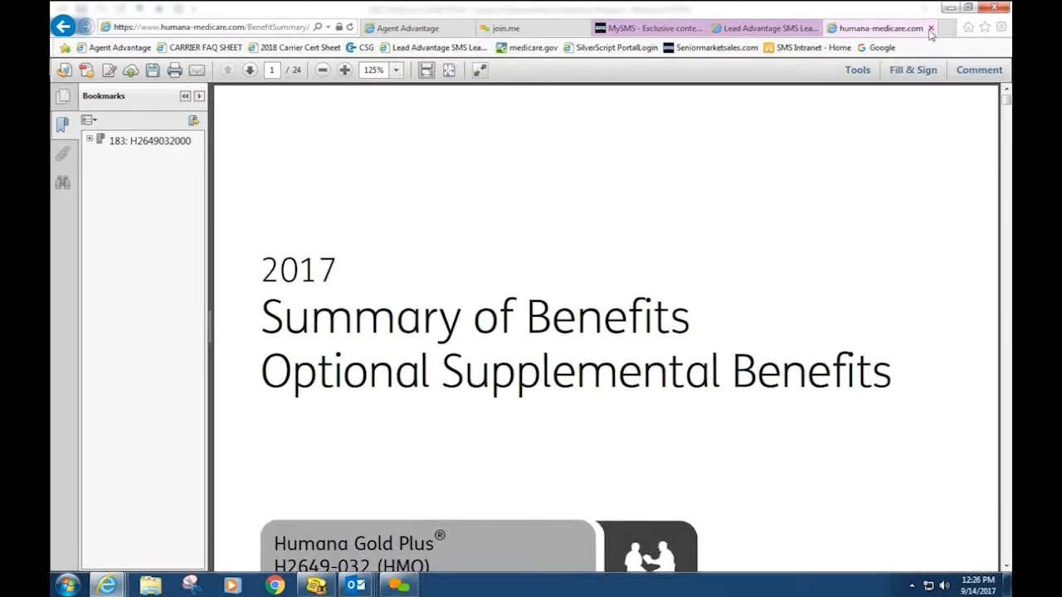
click(931, 28)
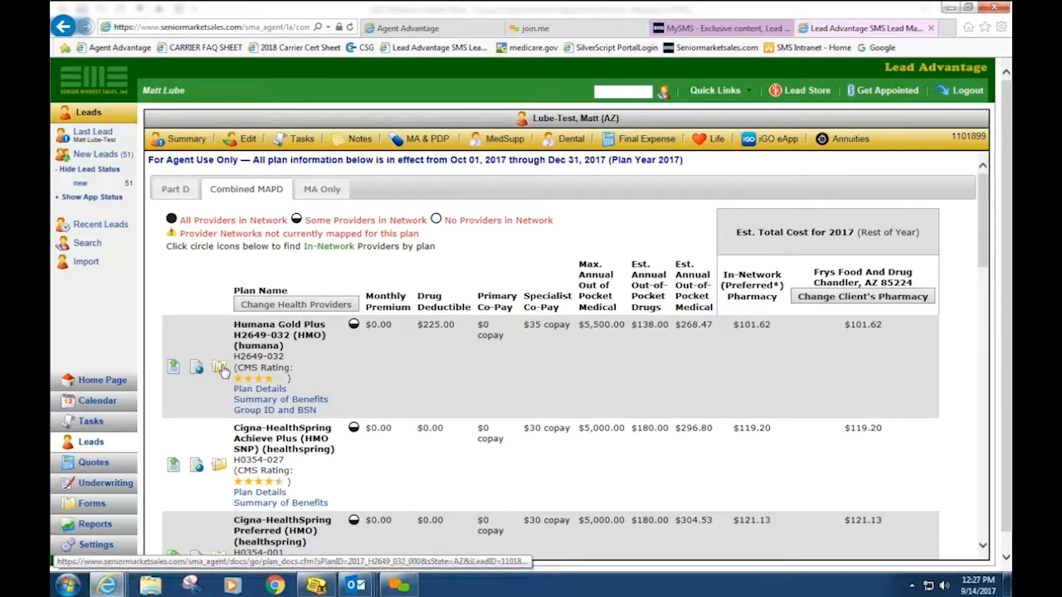
Step: Check Humana Gold Plus plan documents, return to Combined MAPD, and start enrolling in Humana Gold Plus
click(218, 369)
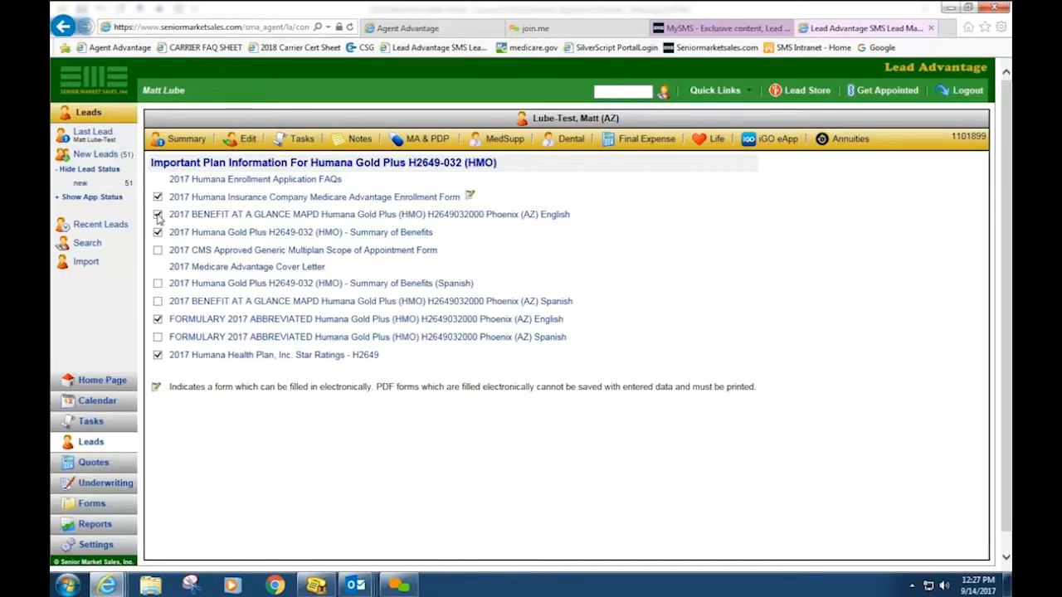
click(65, 26)
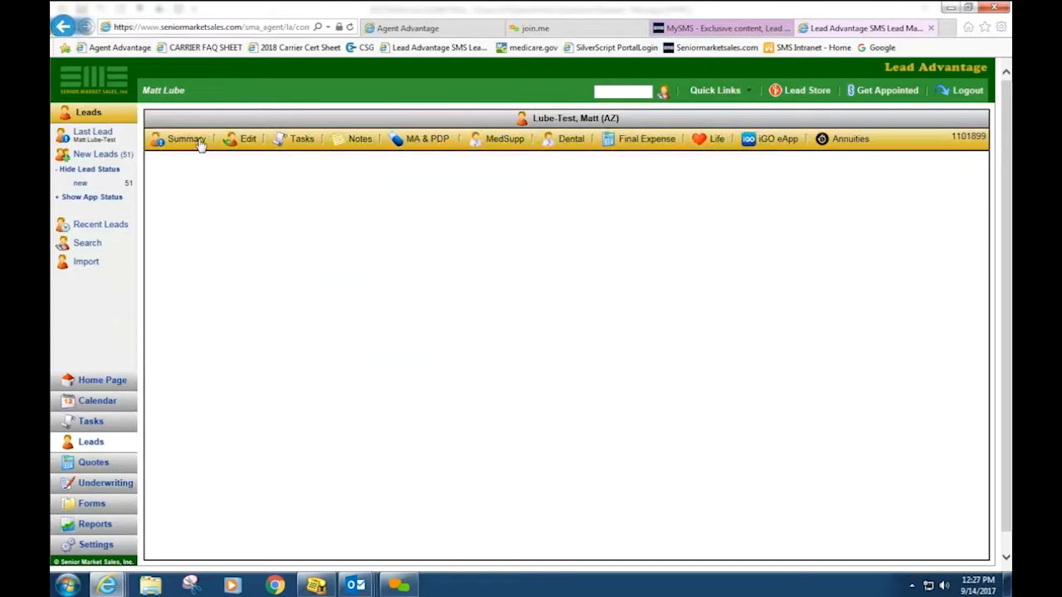
click(271, 197)
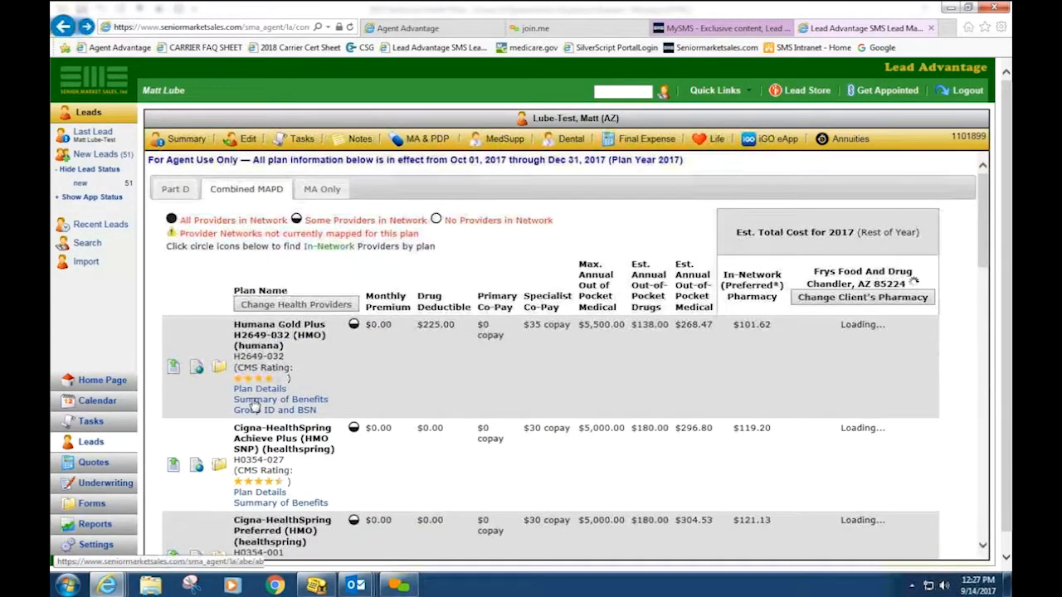
scroll(215, 370, down, 1)
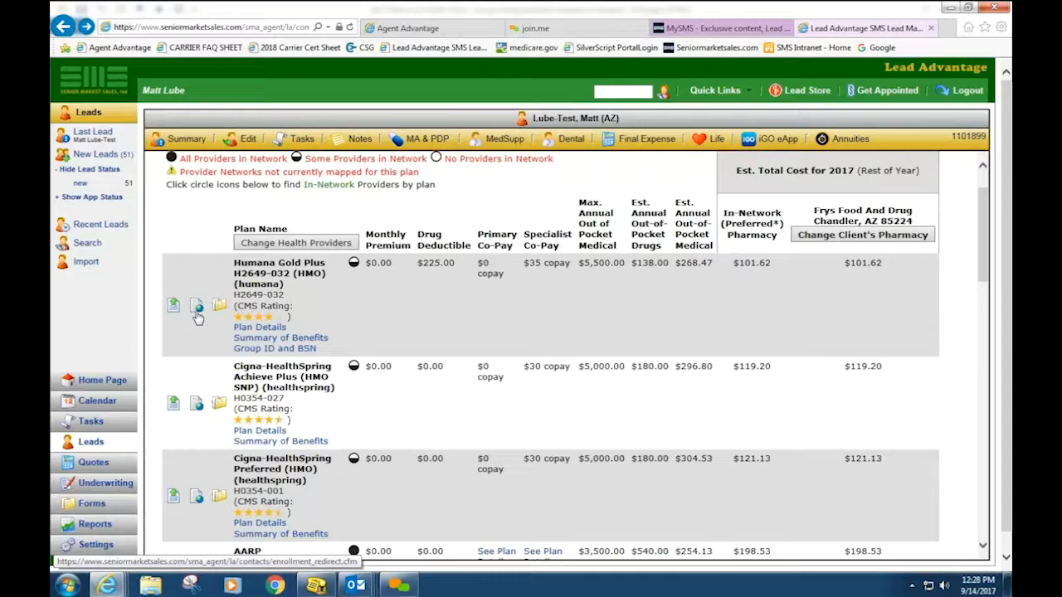
click(196, 308)
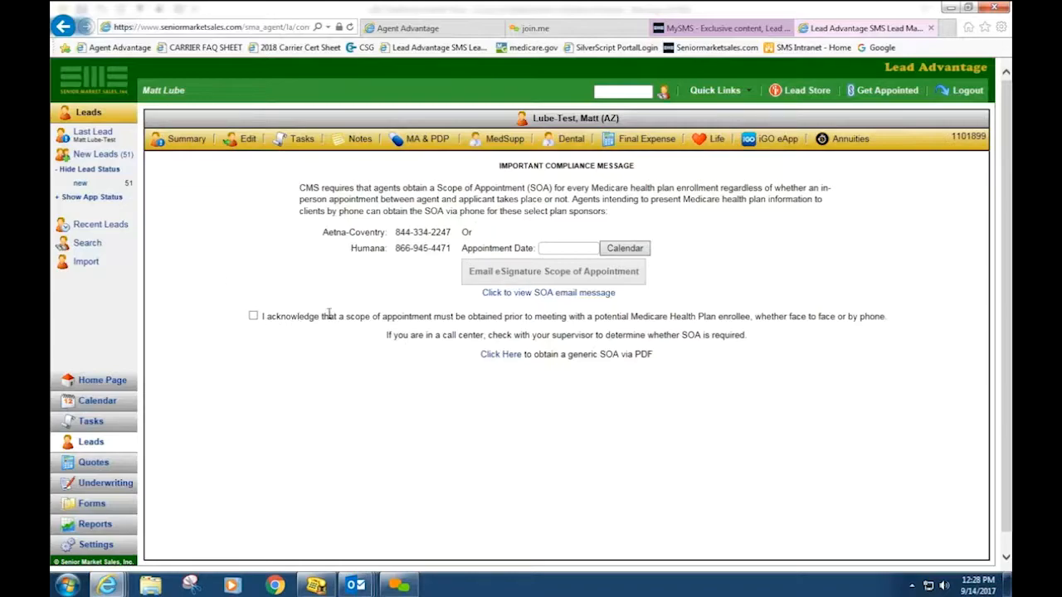
Step: Acknowledge that a scope of appointment must be obtained before enrolling in Humana Gold Plus
click(254, 317)
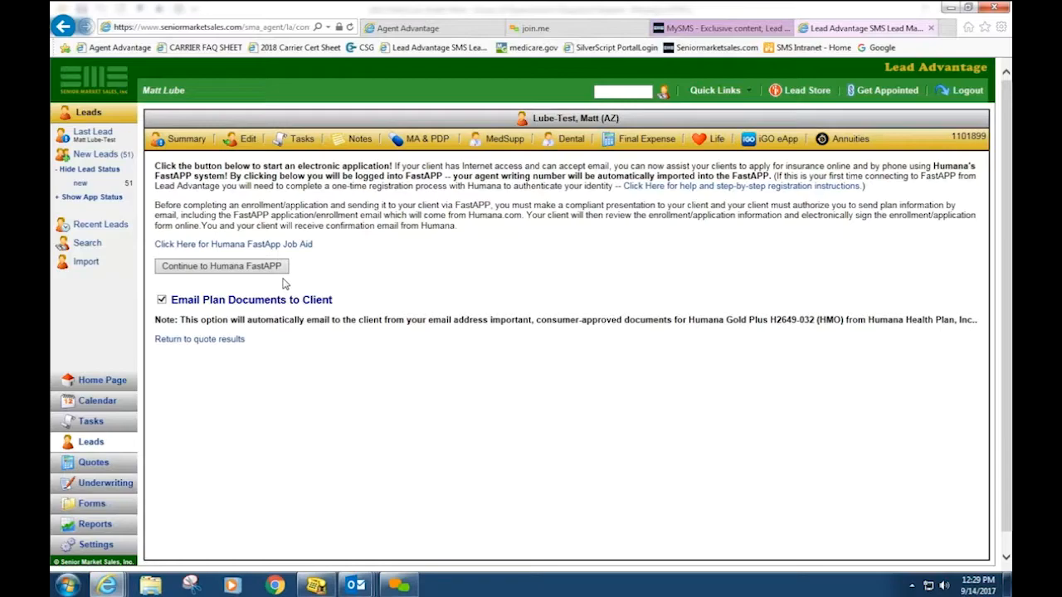
Step: Continue to Humana FastAPP and review the Agent Registration Step 1 of 2 form
click(221, 268)
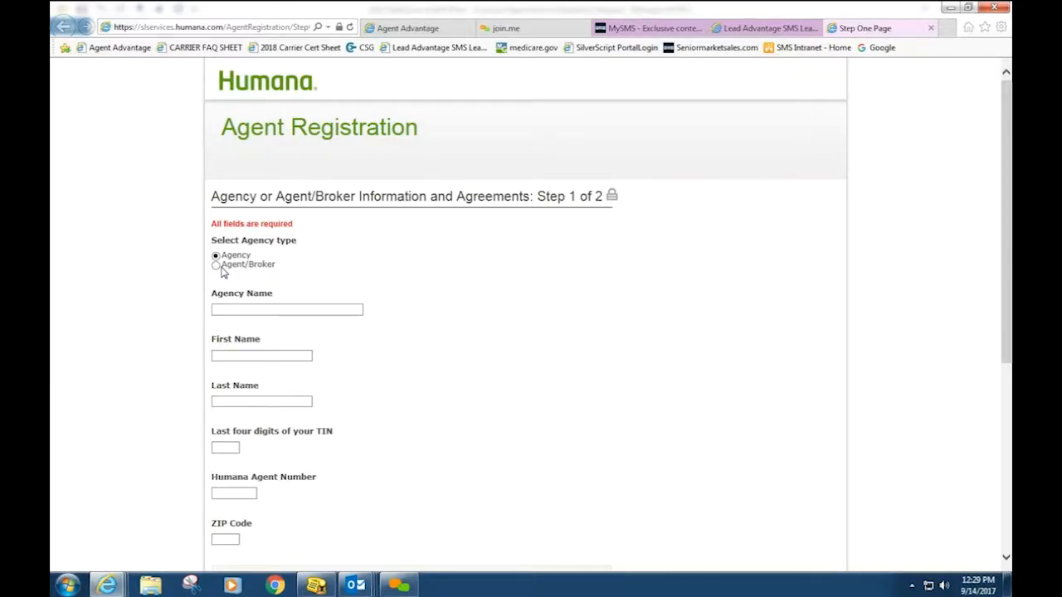
scroll(224, 391, down, 3)
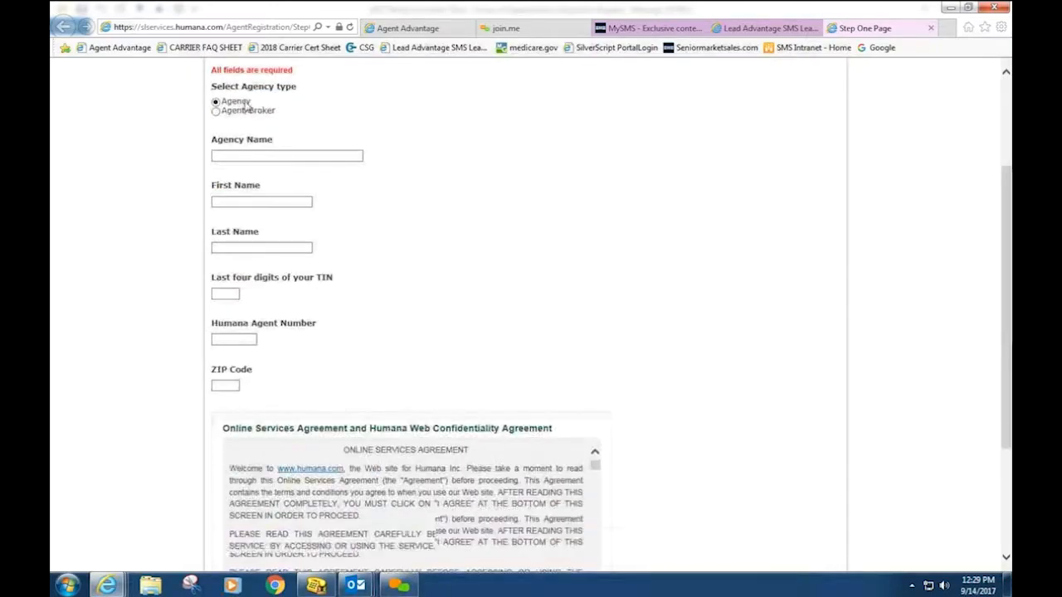
scroll(277, 354, up, 3)
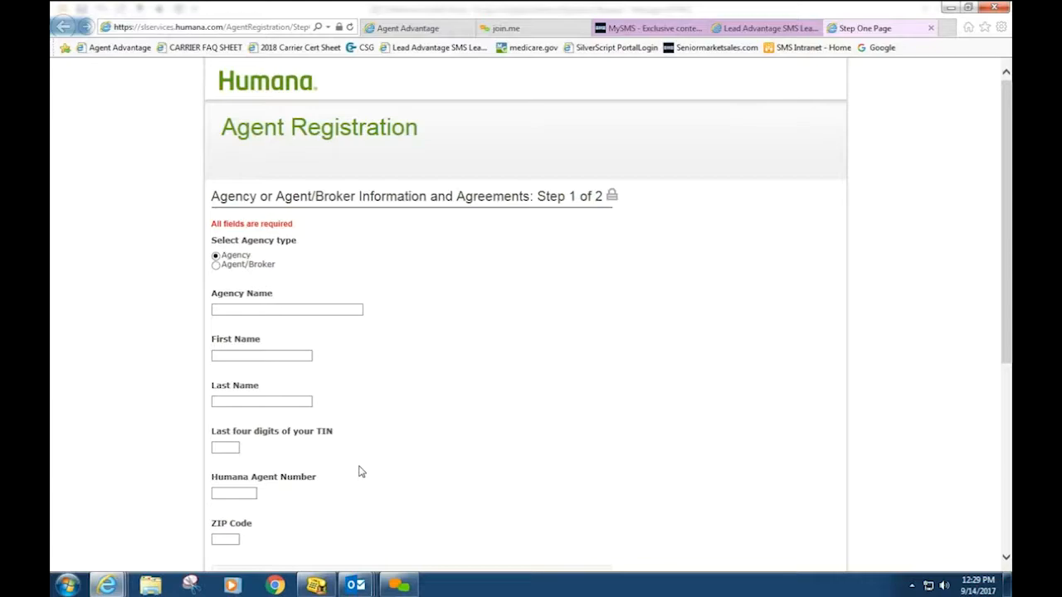
scroll(361, 472, down, 2)
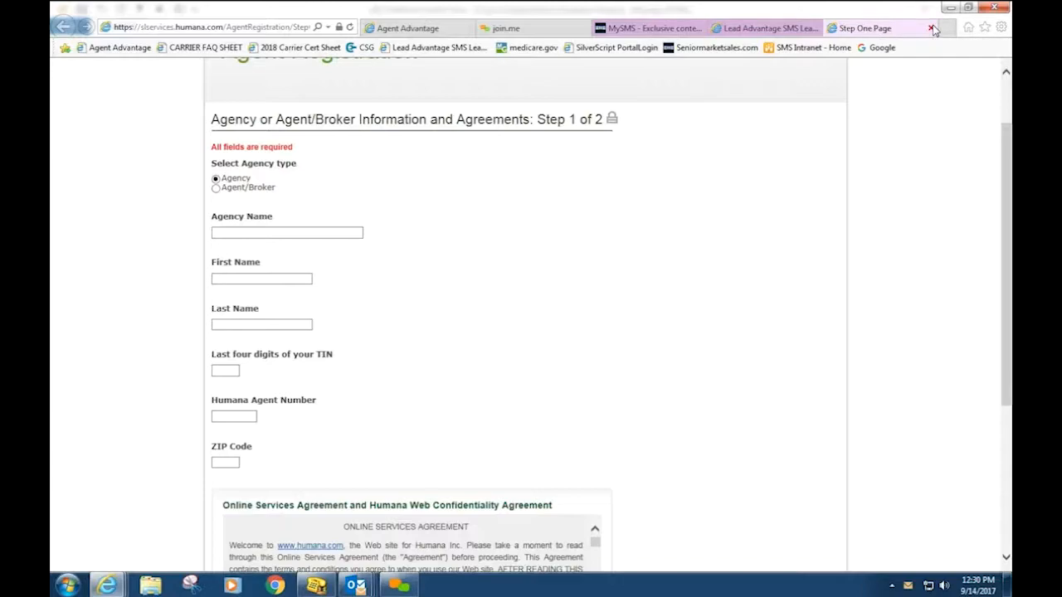
Step: Close the Humana registration page and return to the Combined MAPD plan comparison
click(933, 29)
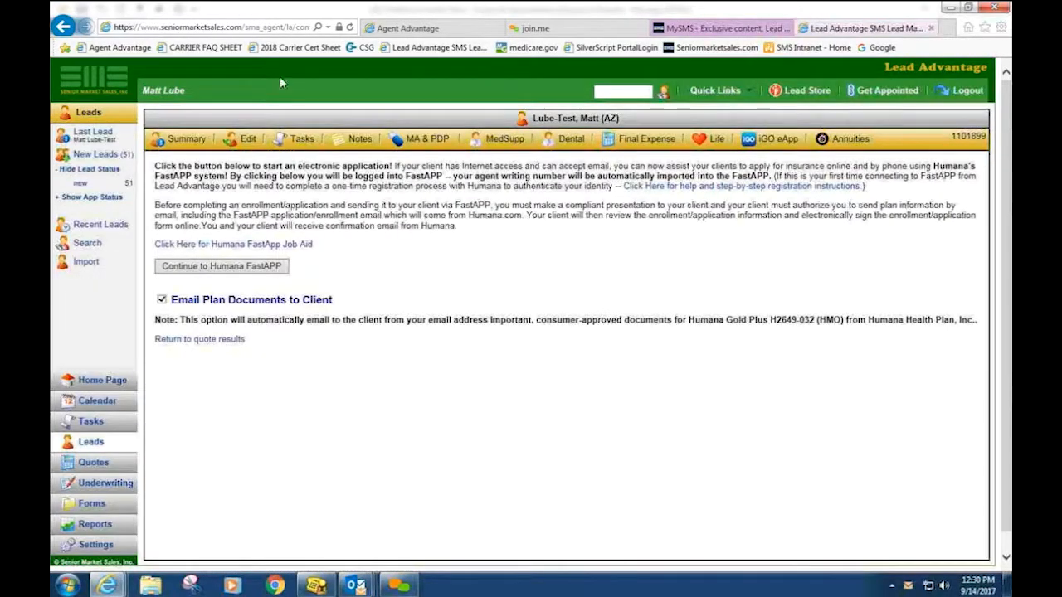
click(65, 28)
click(70, 32)
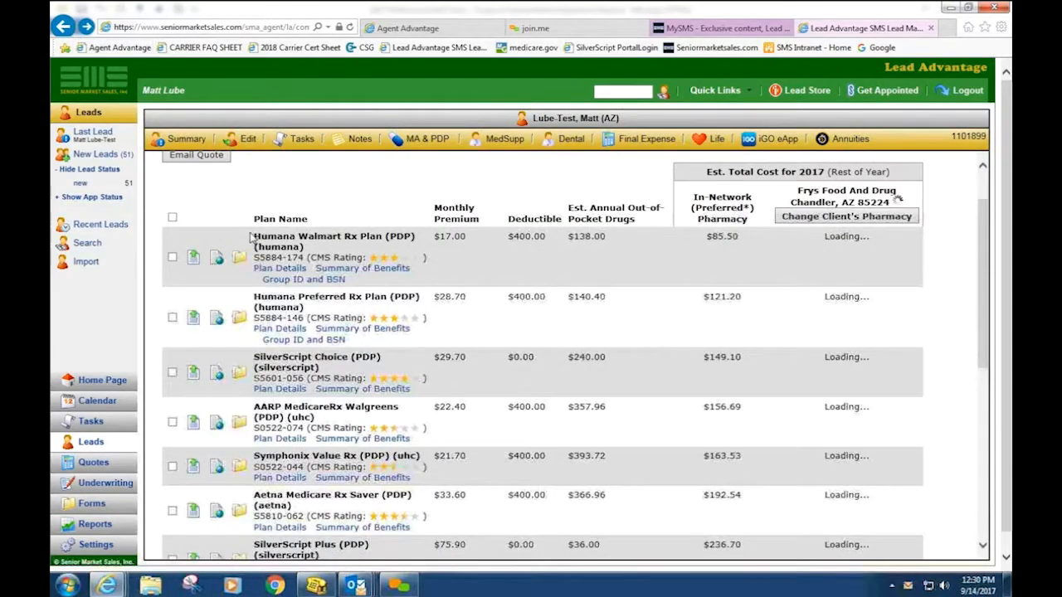
click(236, 192)
scroll(281, 356, down, 4)
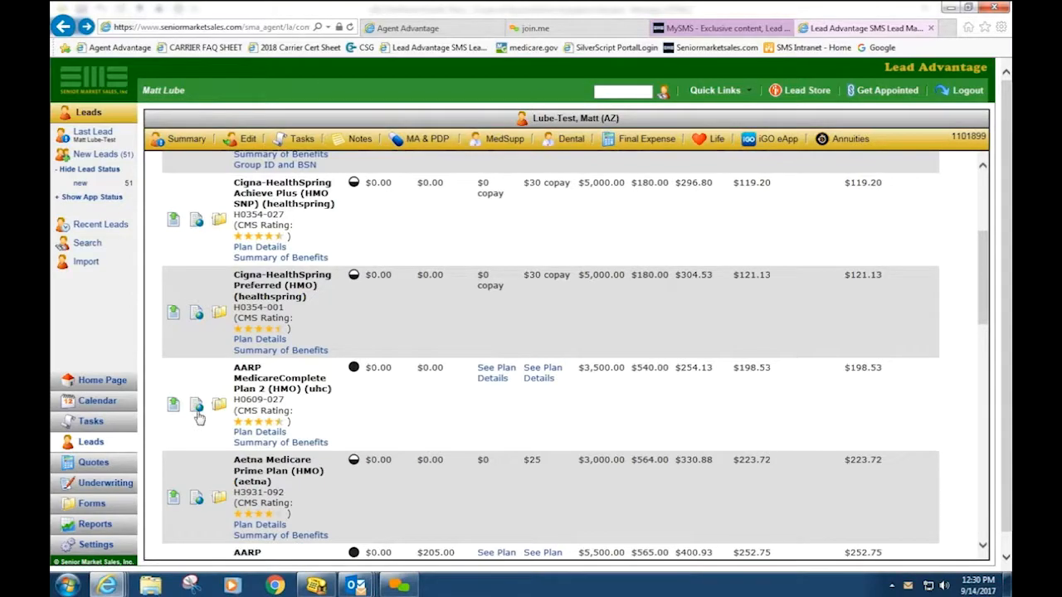
Step: Enroll the client in AARP MedicareComplete Plan 2 (HMO), tick the SOA box, and send the invitation email
click(197, 407)
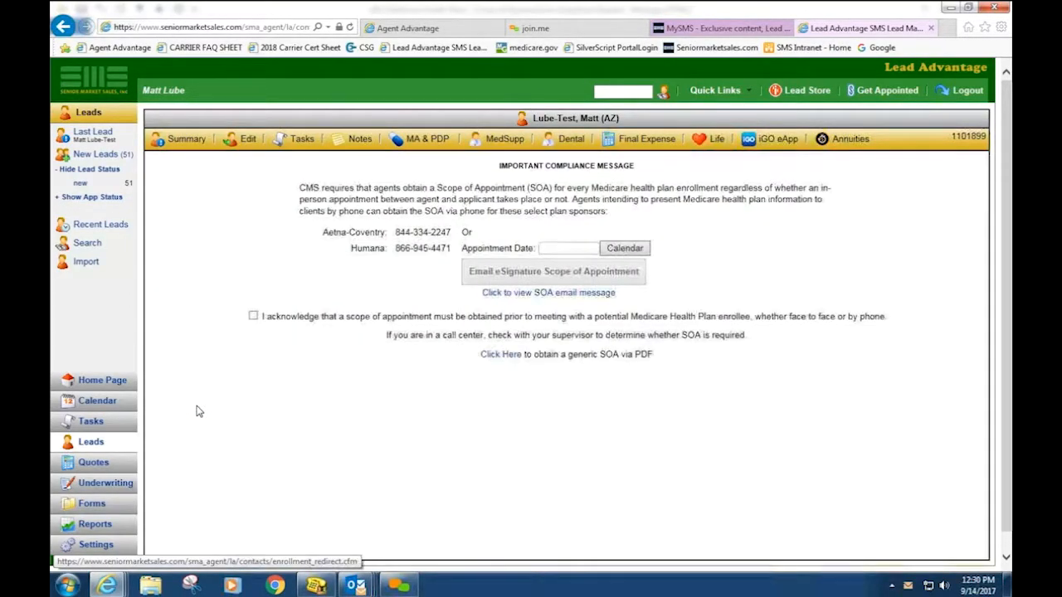
click(253, 317)
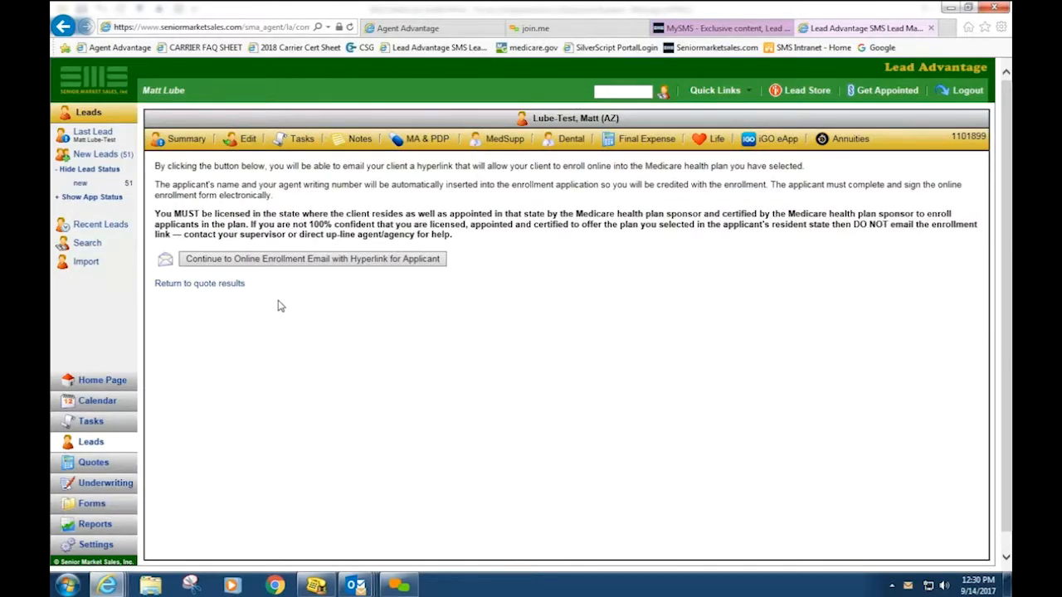
click(289, 264)
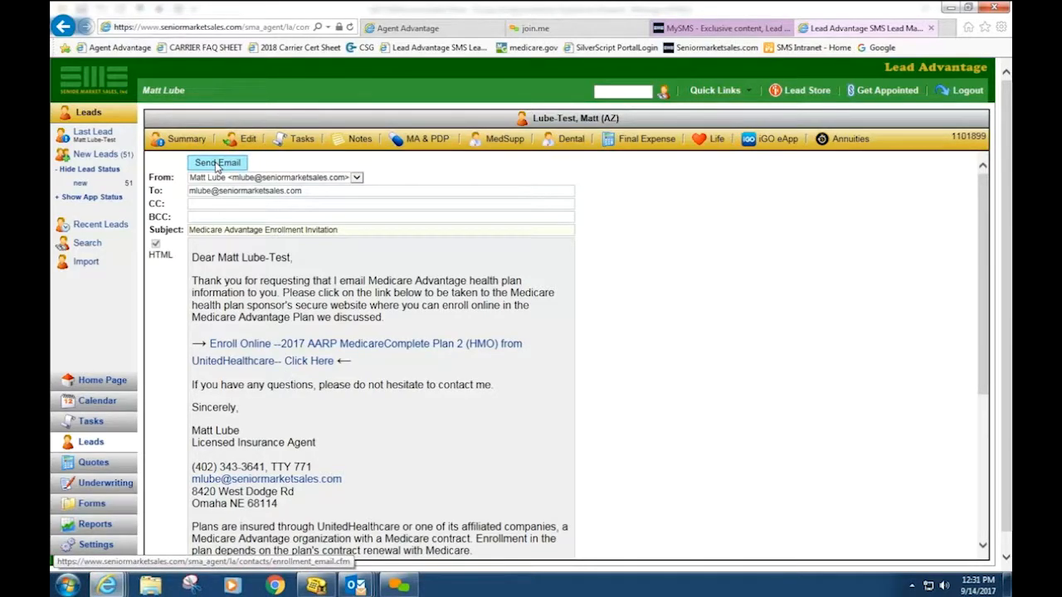
scroll(272, 414, down, 4)
scroll(272, 415, up, 2)
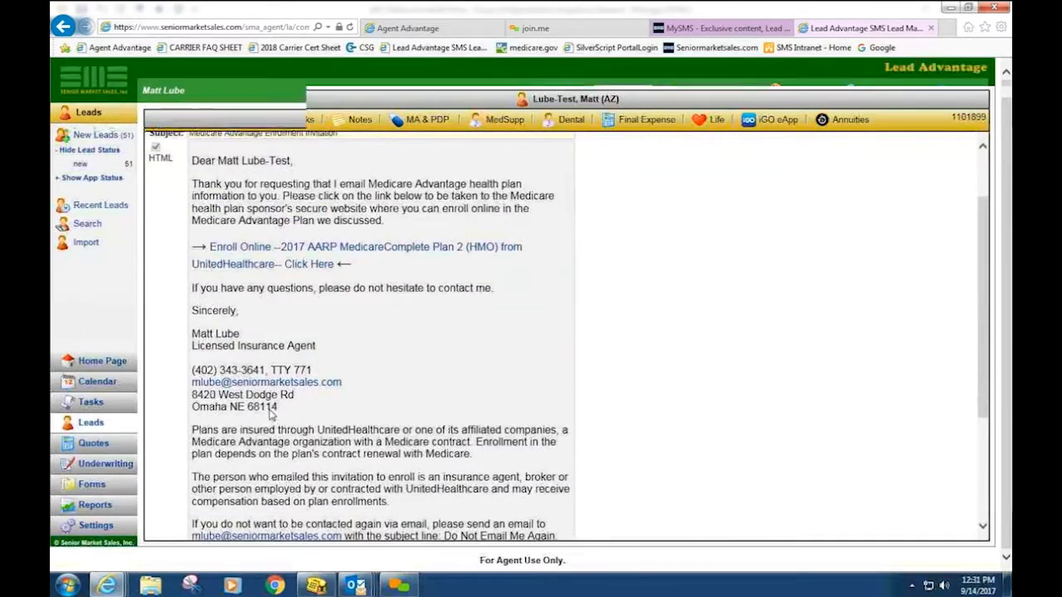
scroll(272, 415, up, 2)
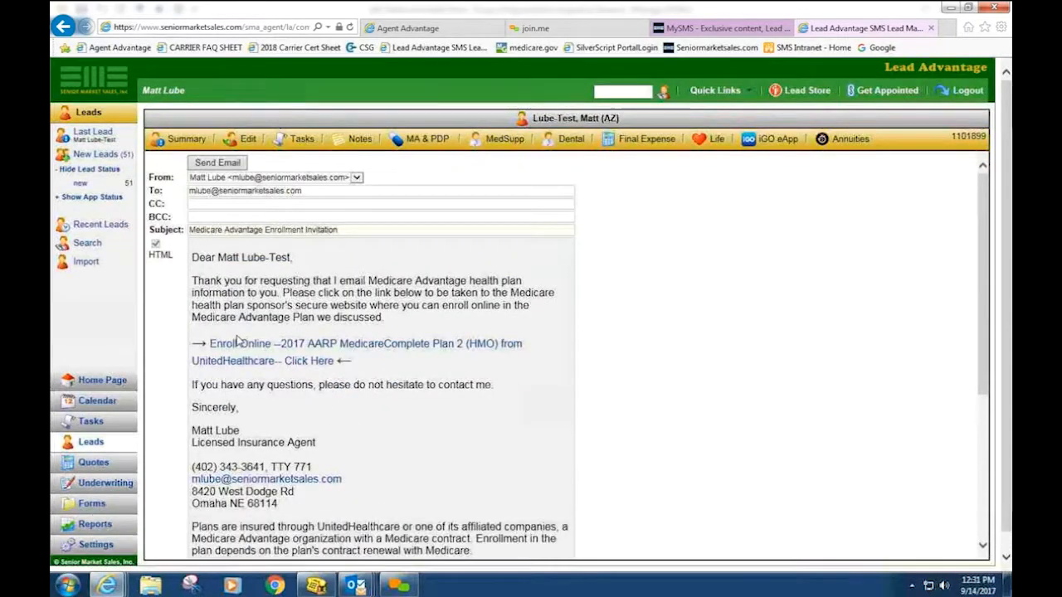
click(213, 162)
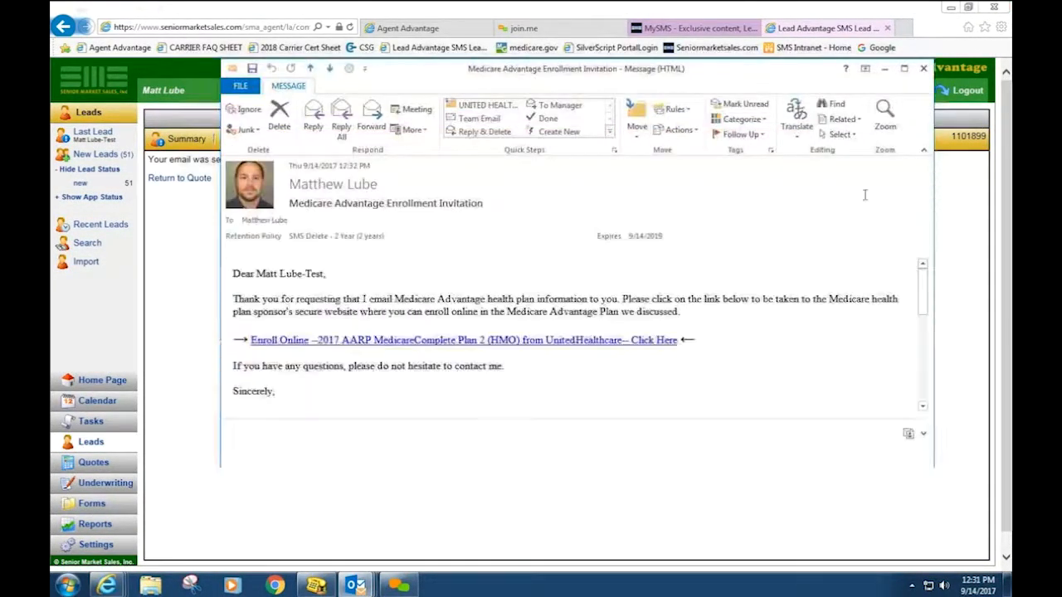
Step: In Outlook, follow the invitation's Enroll Online link to the prefilled AARP MedicareComplete Plan 2 form
click(904, 68)
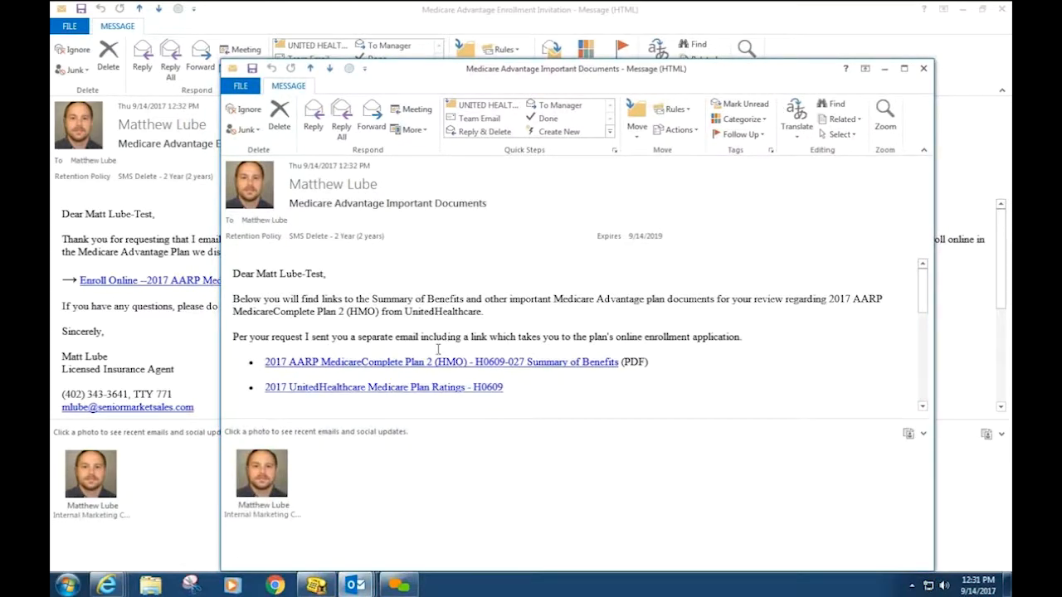
scroll(440, 348, down, 1)
scroll(448, 369, up, 1)
click(924, 68)
click(236, 282)
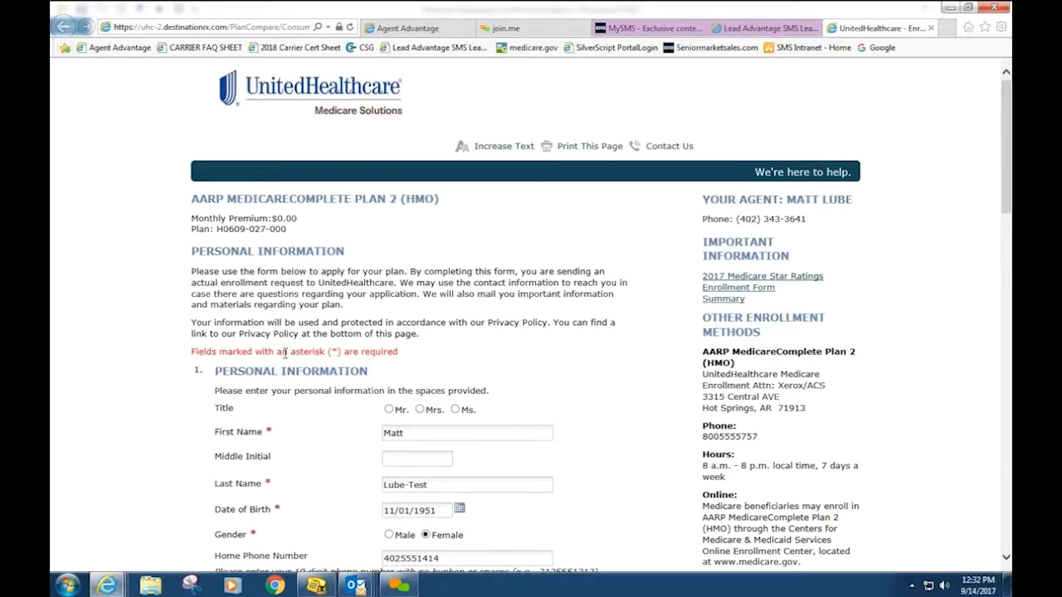
scroll(160, 456, down, 1)
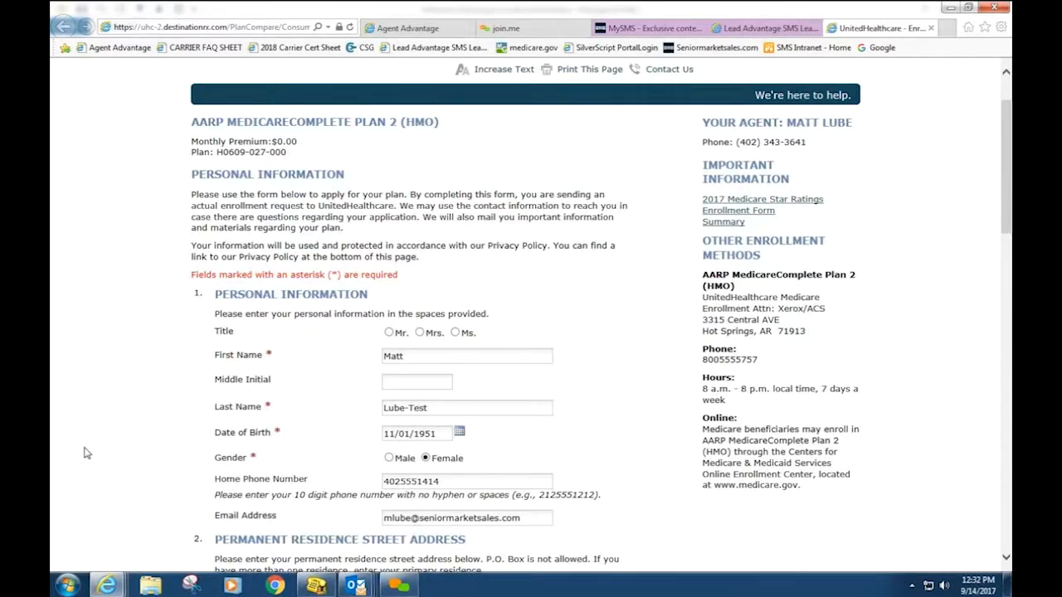
scroll(124, 451, down, 2)
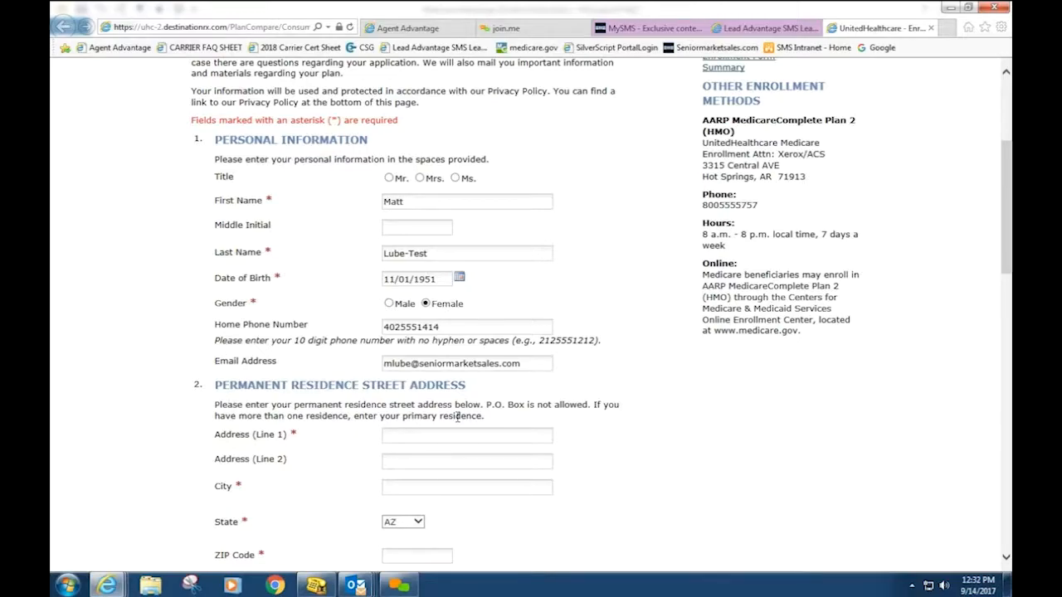
scroll(457, 417, down, 3)
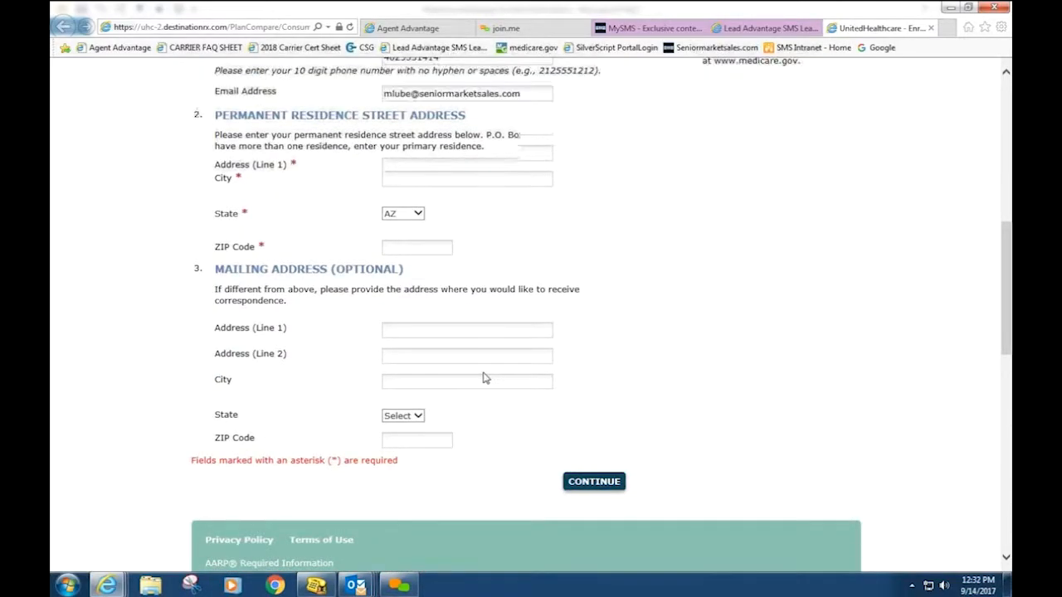
scroll(486, 378, up, 6)
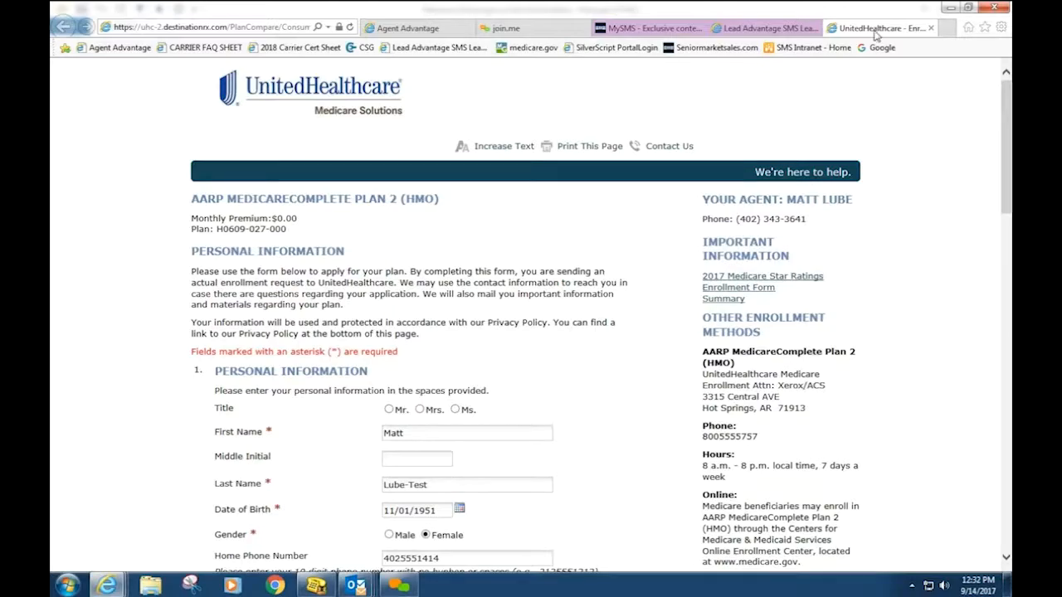
Step: Go to the lead's MedSupp quote form and set the effective date to 10/01/2017
click(930, 28)
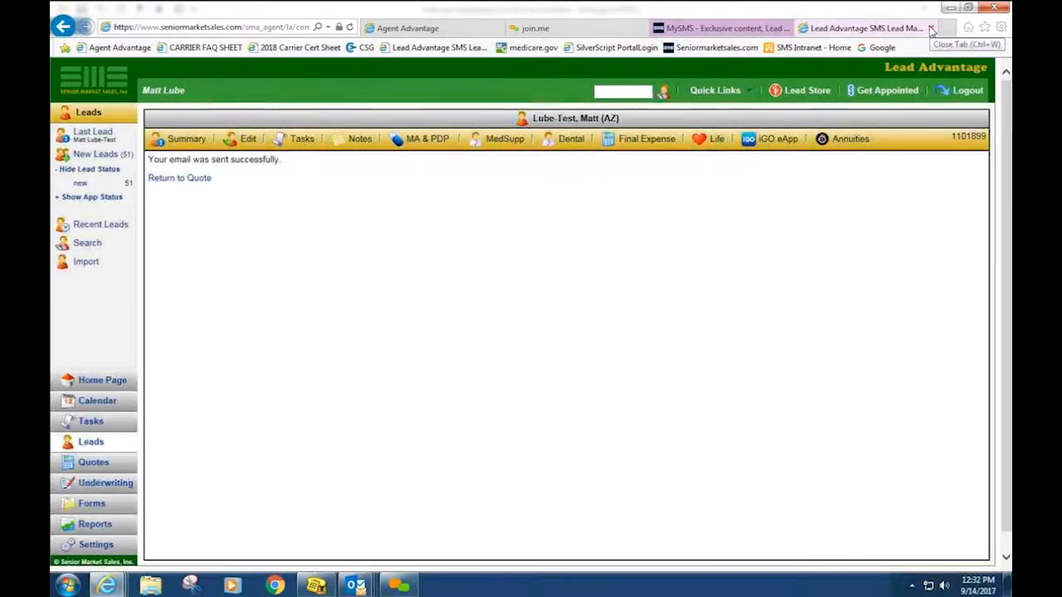
click(187, 140)
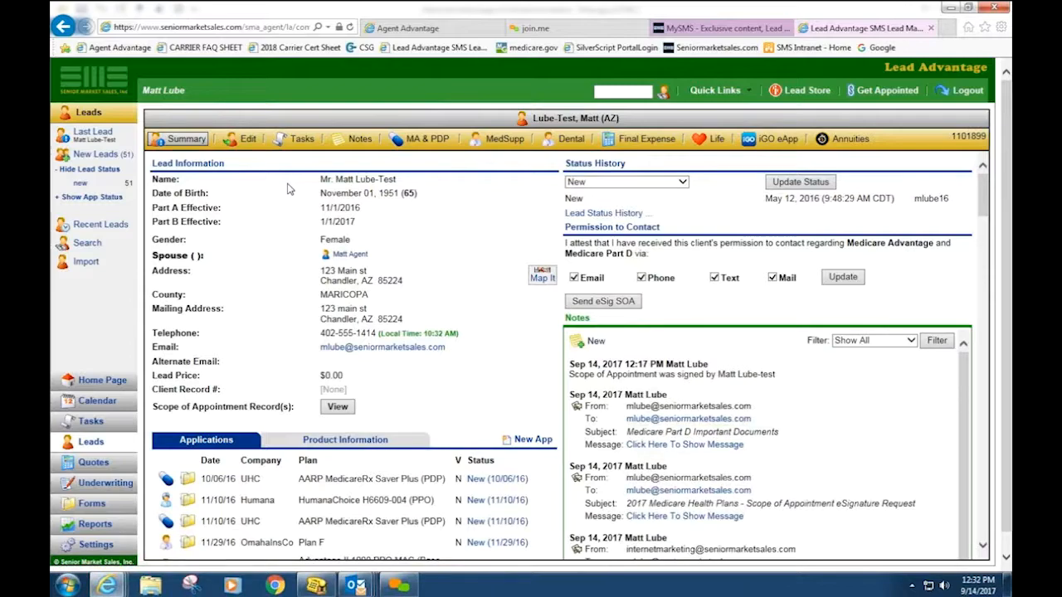
click(494, 147)
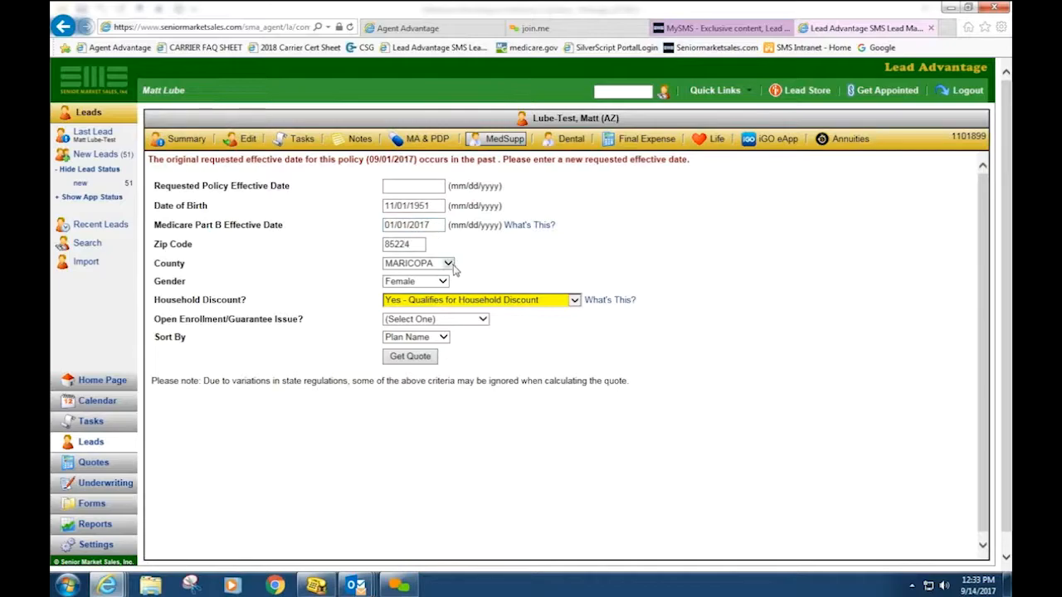
click(413, 186)
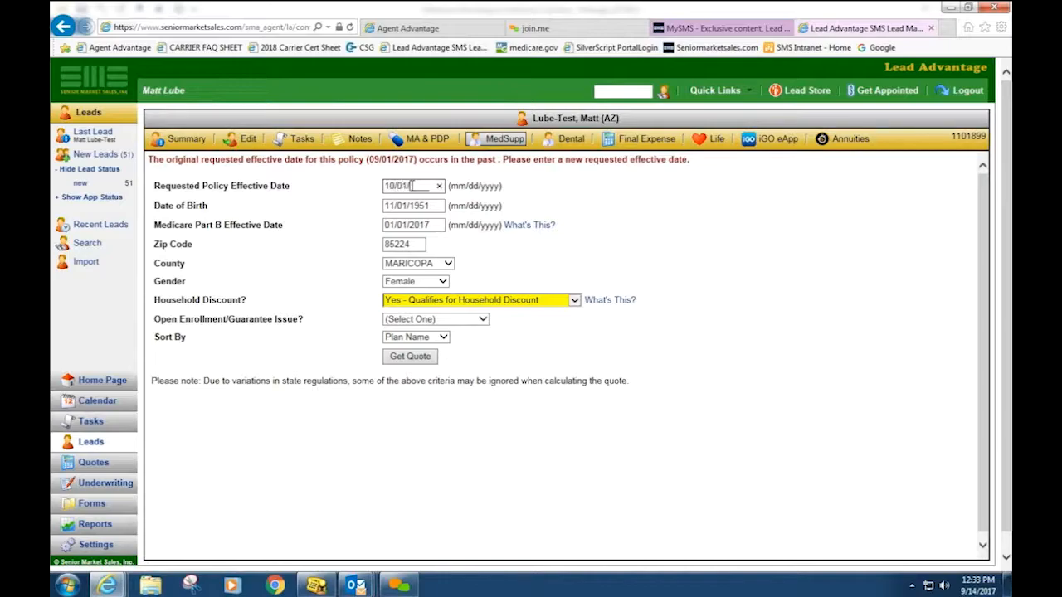
click(531, 260)
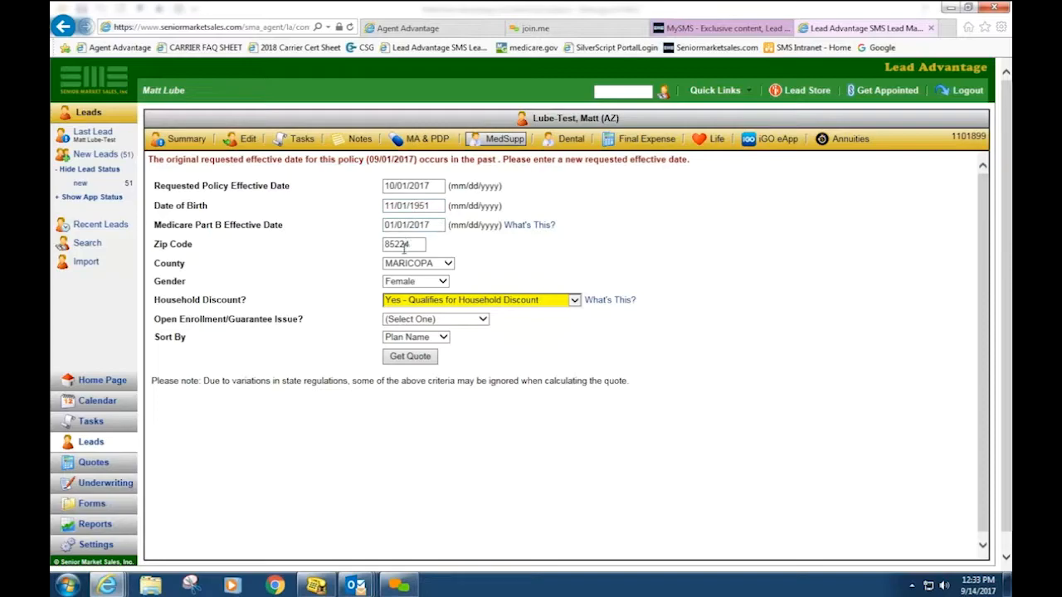
Step: Quote with Household Discount No, Open Enrollment Yes, Tobacco No, sorted by Plan Name
click(428, 300)
click(428, 289)
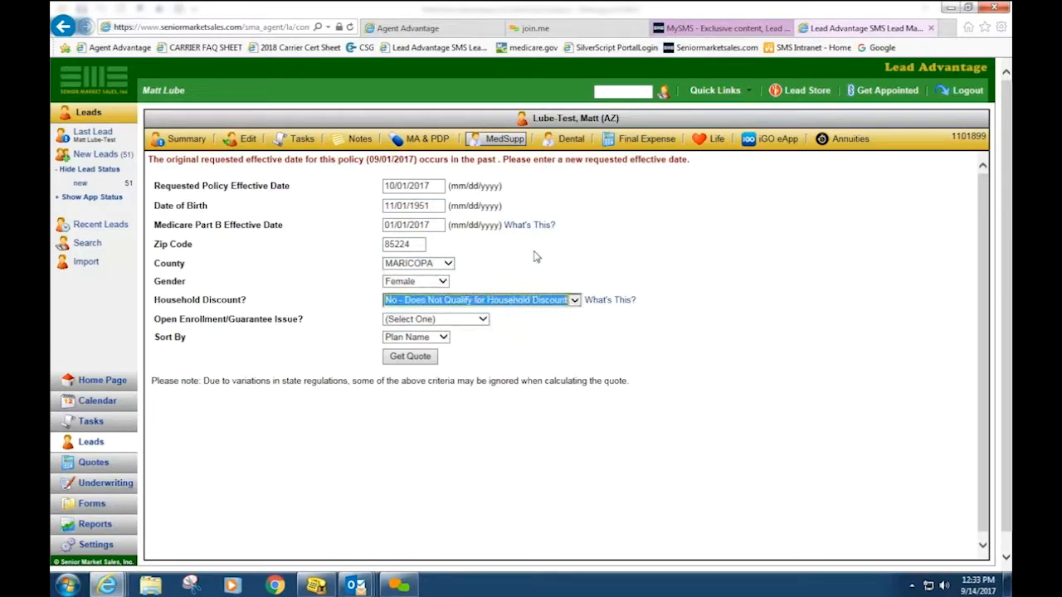
click(428, 319)
click(419, 341)
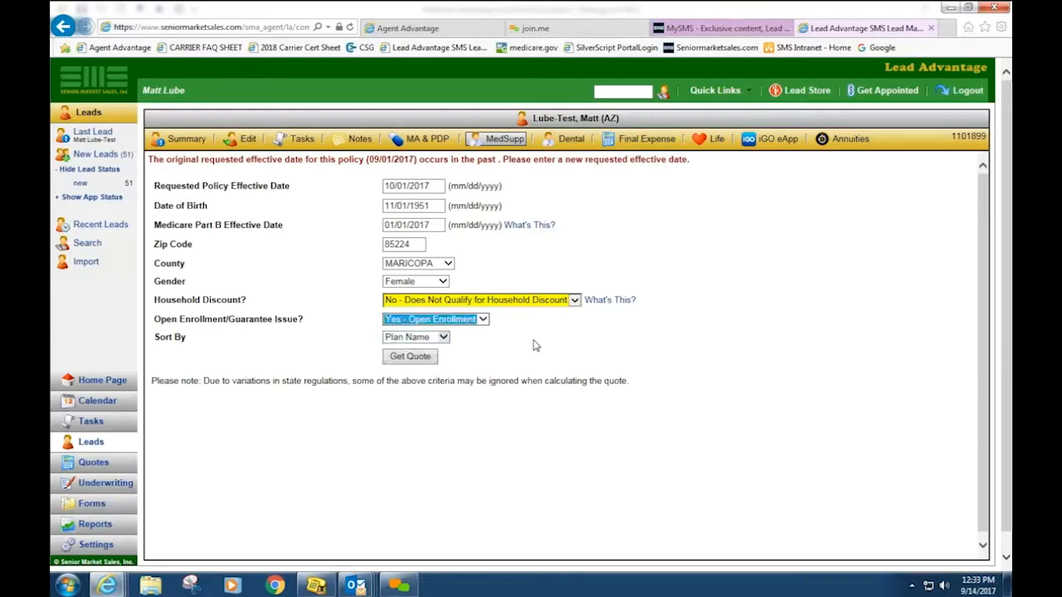
click(410, 338)
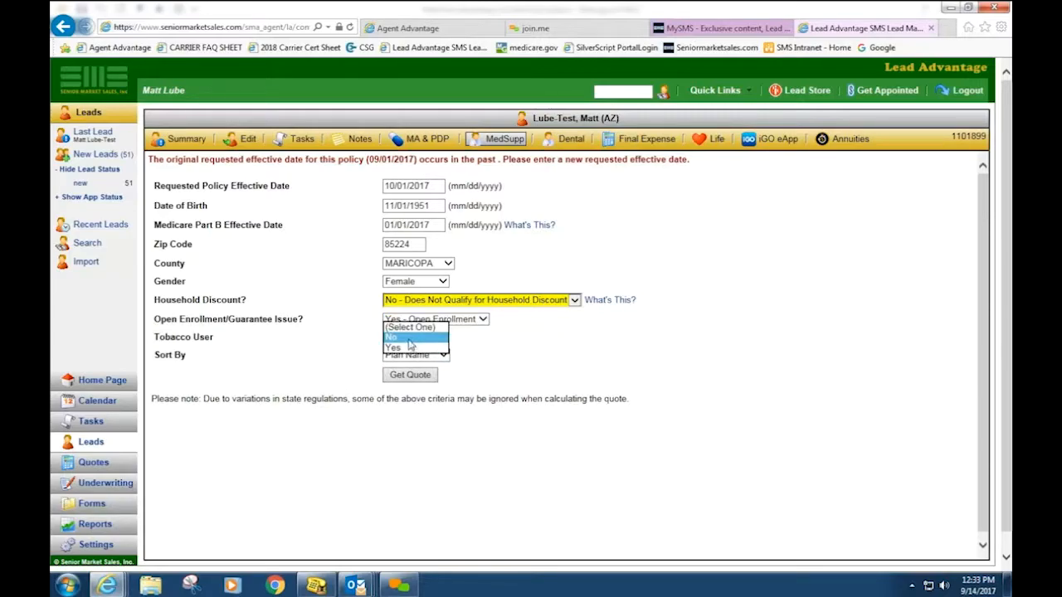
click(408, 338)
click(412, 356)
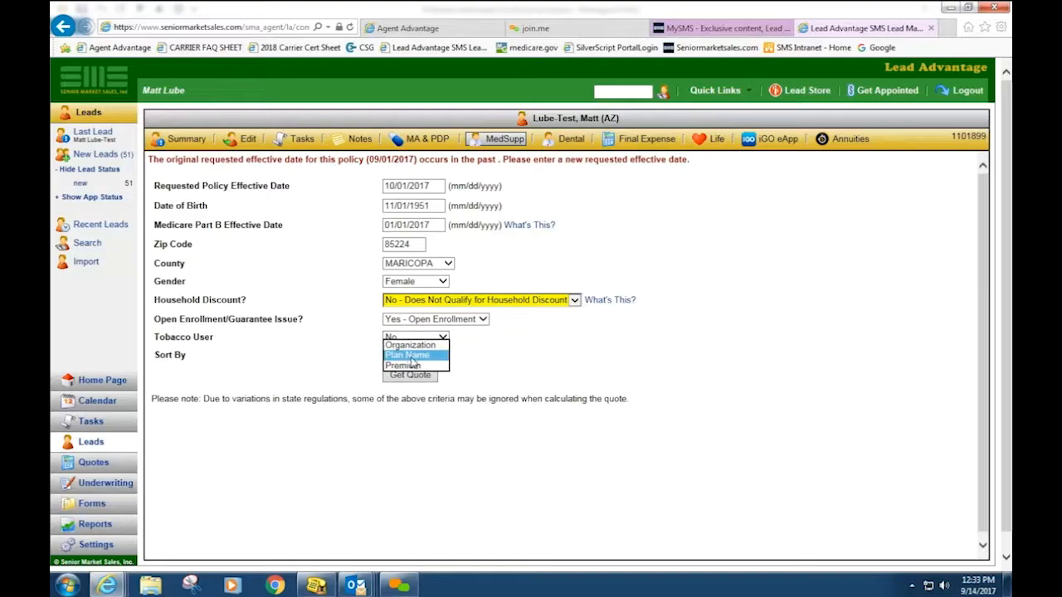
click(421, 363)
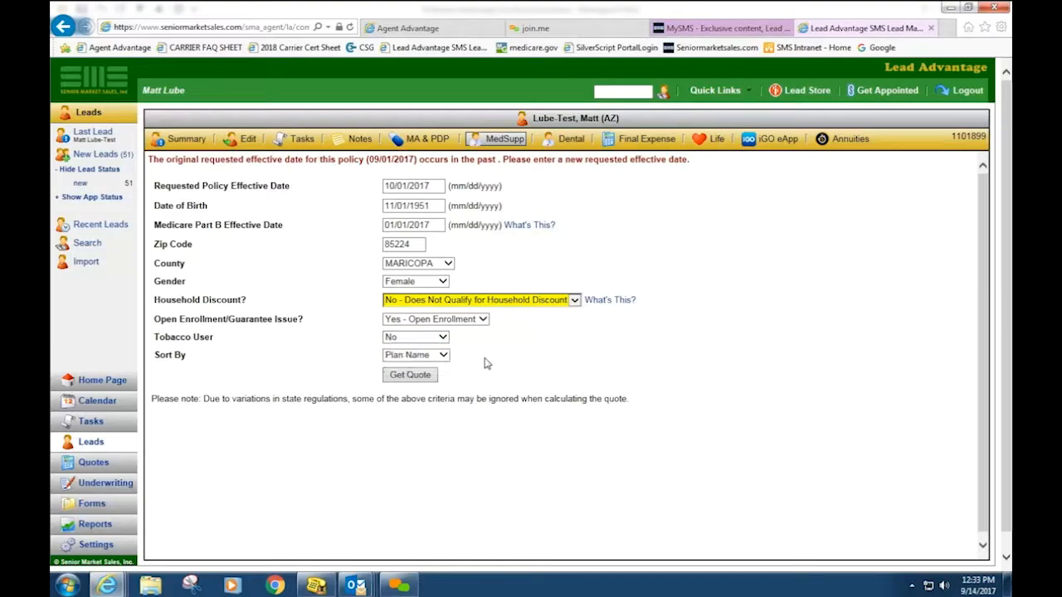
click(412, 375)
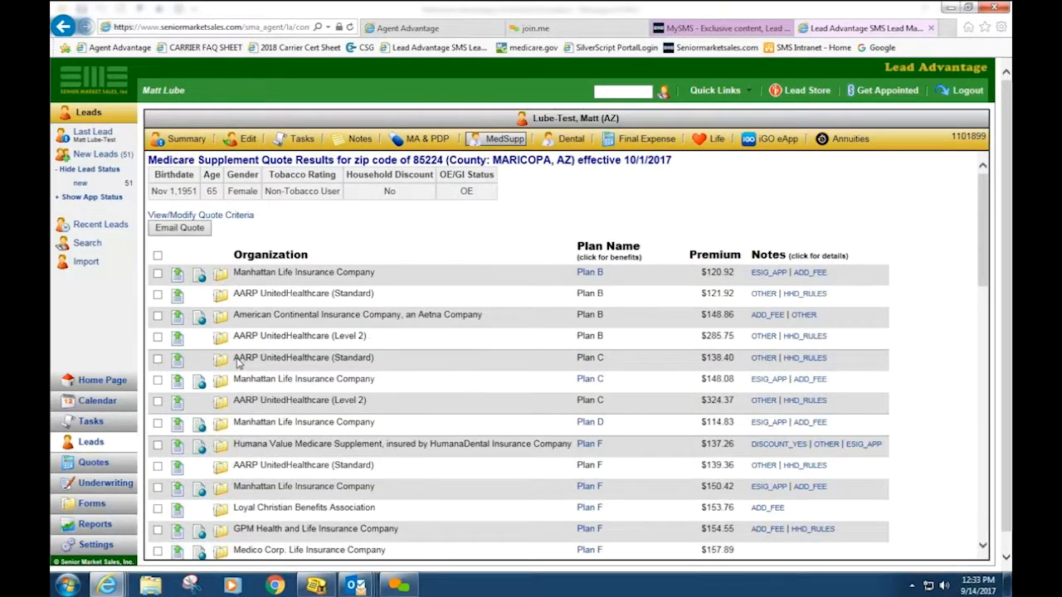
scroll(238, 363, down, 2)
scroll(278, 344, down, 3)
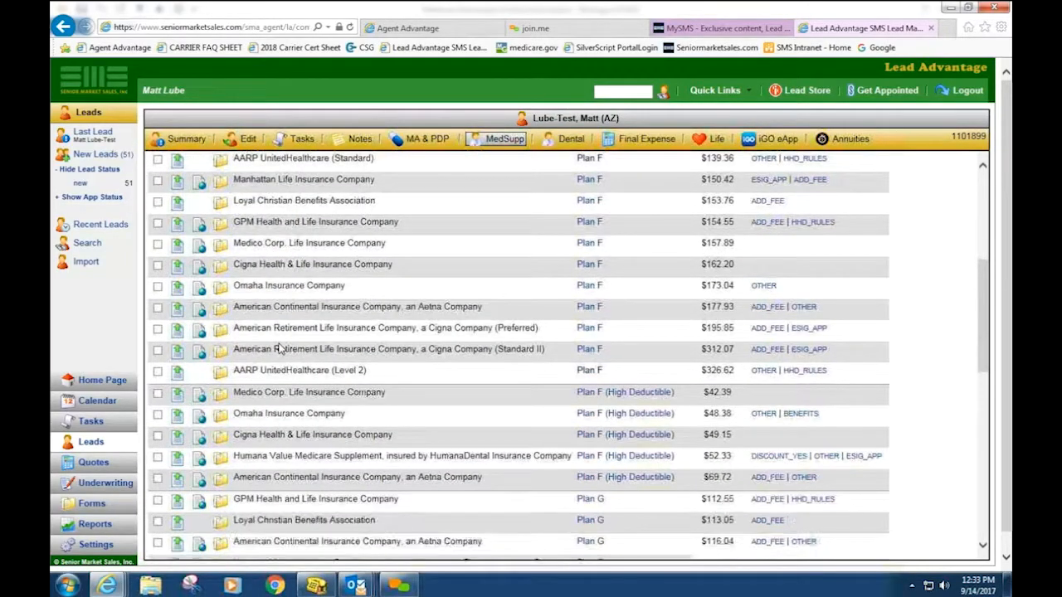
scroll(278, 347, up, 5)
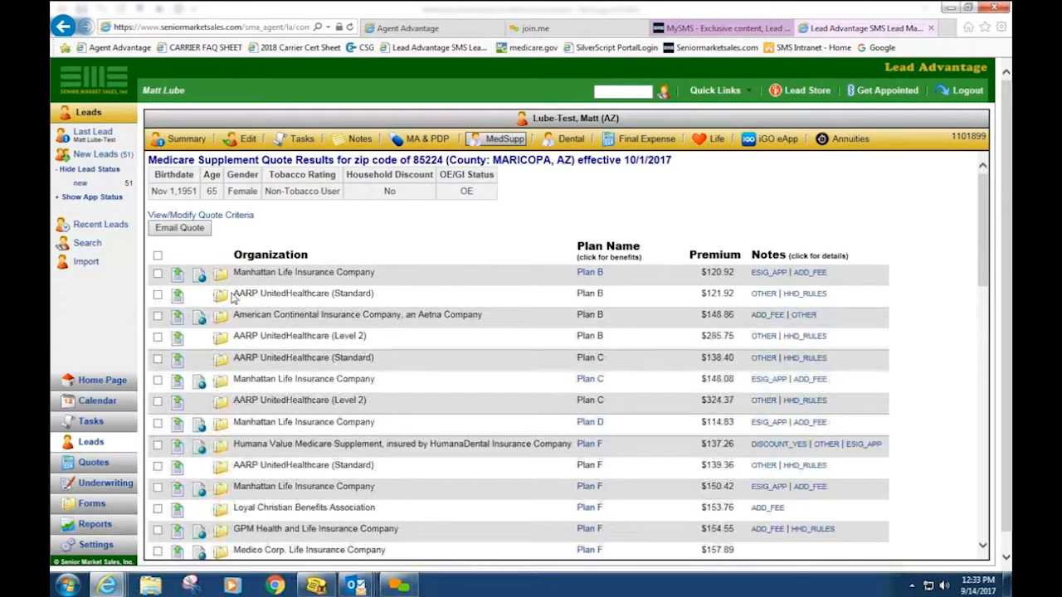
scroll(249, 282, down, 5)
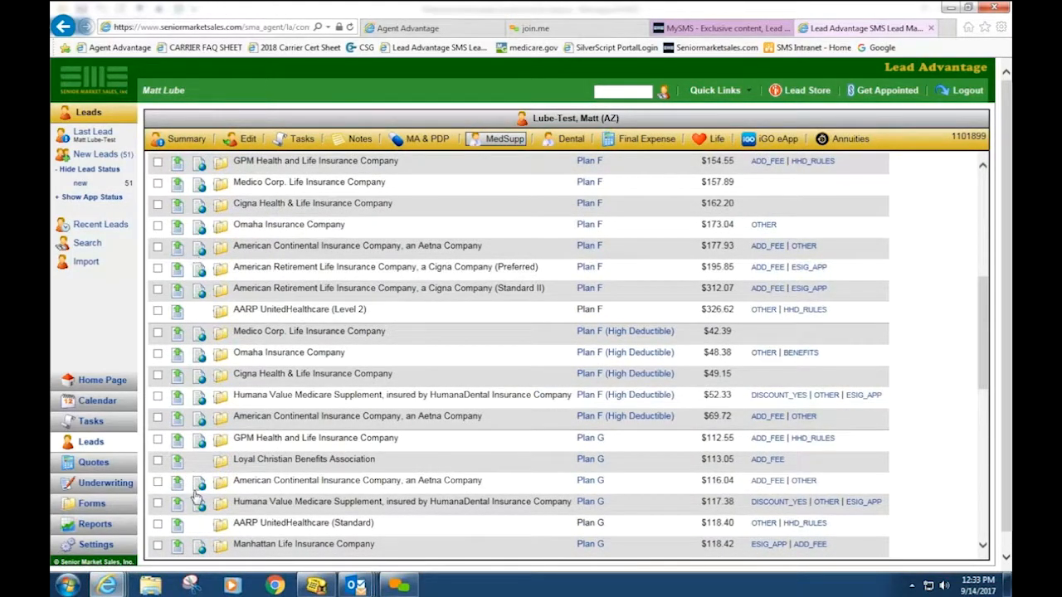
scroll(199, 493, down, 3)
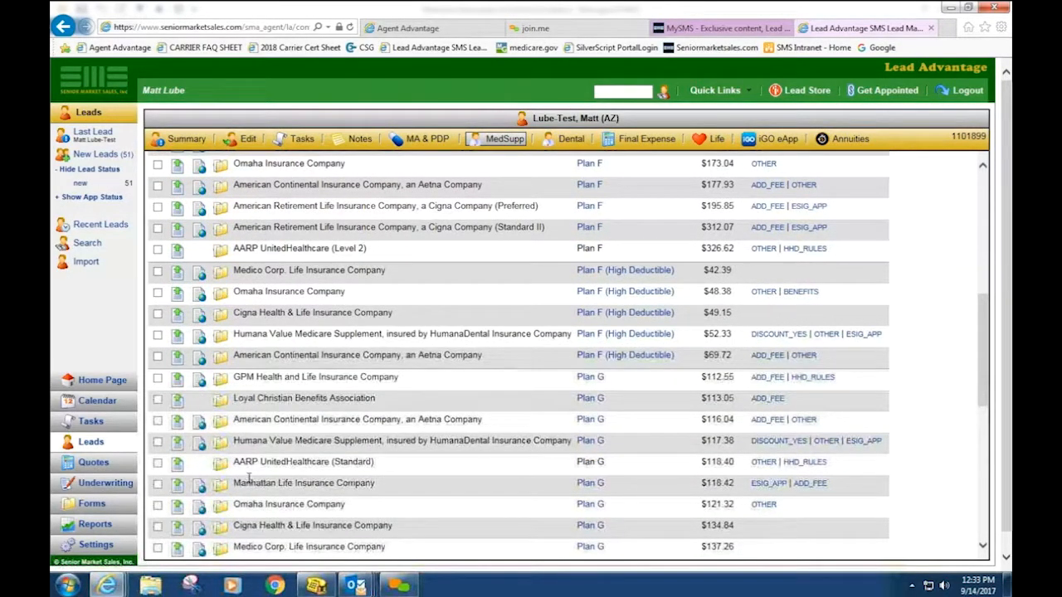
scroll(248, 478, up, 4)
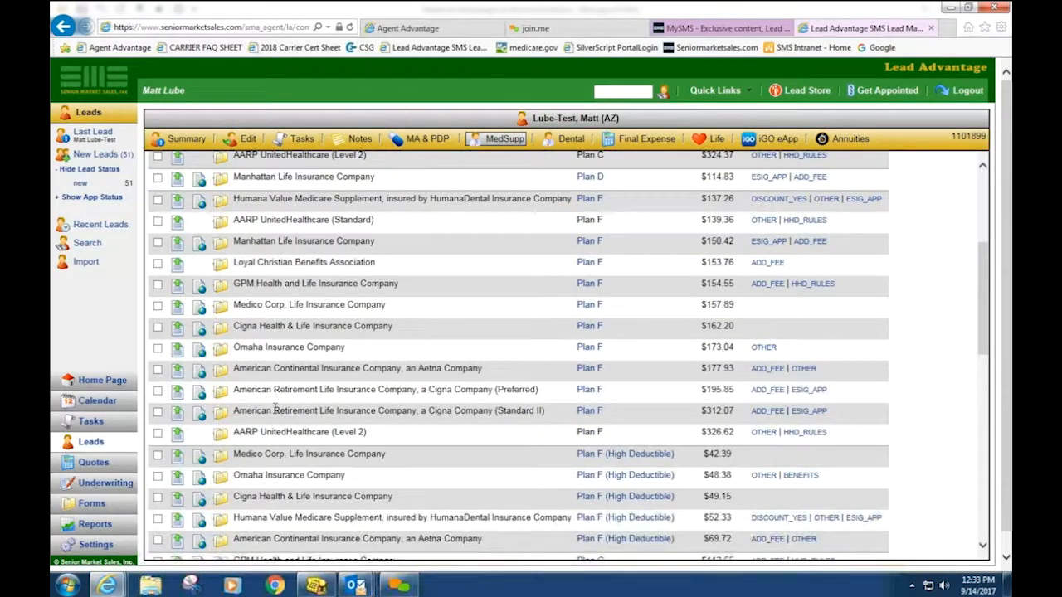
scroll(274, 408, up, 2)
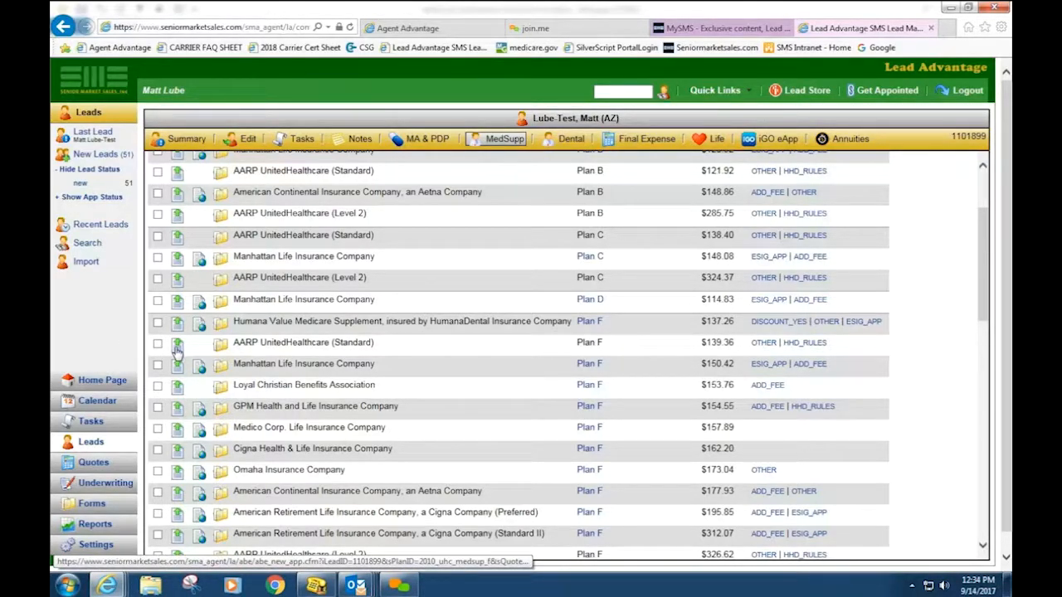
Step: Open the prefilled AARP Plan F application PDF, review it, and save it
click(176, 346)
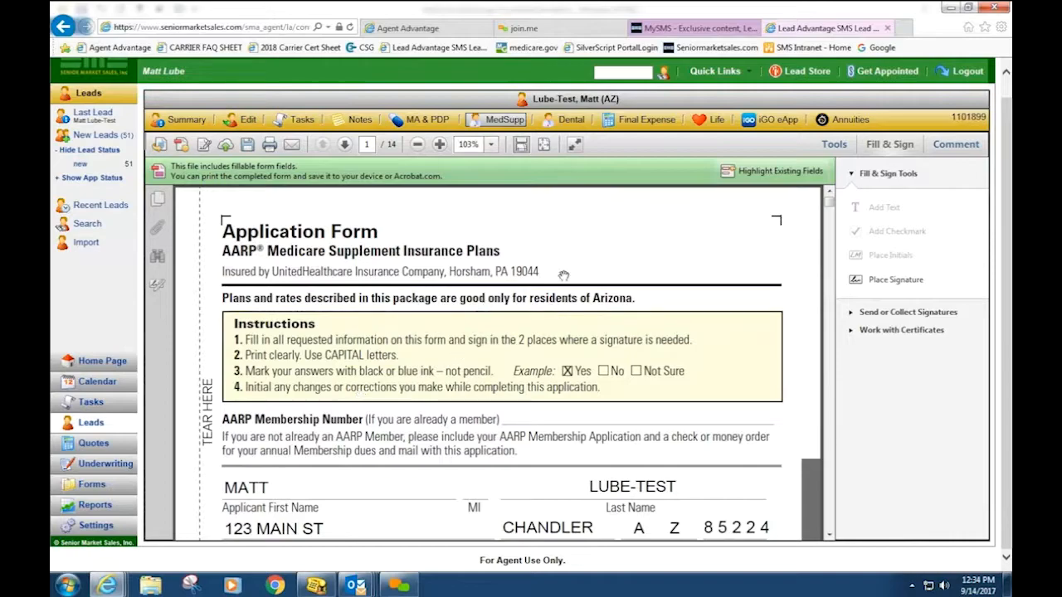
scroll(475, 344, down, 10)
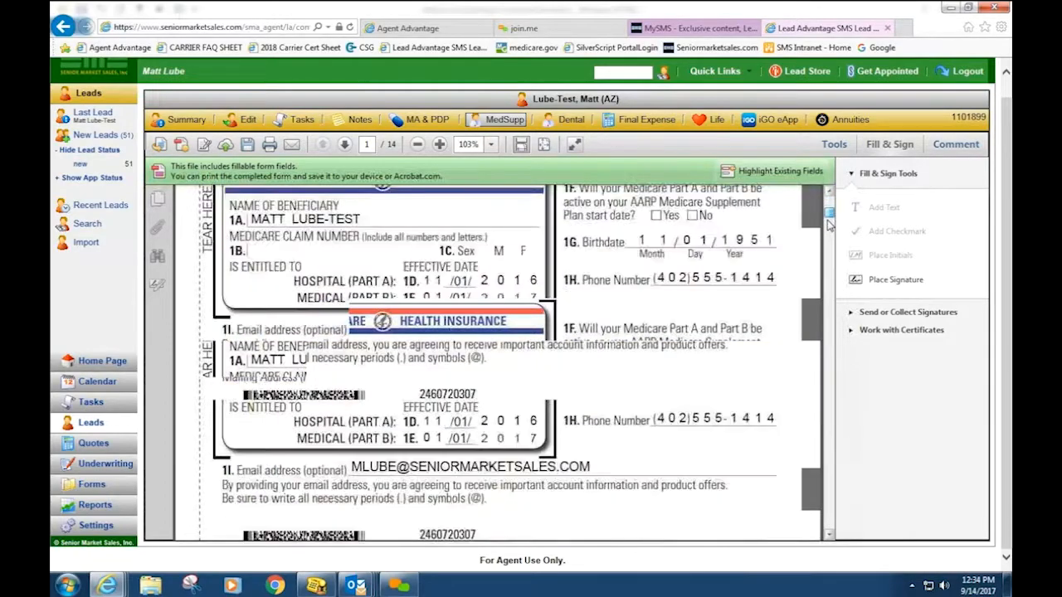
scroll(474, 344, up, 1)
scroll(474, 344, up, 8)
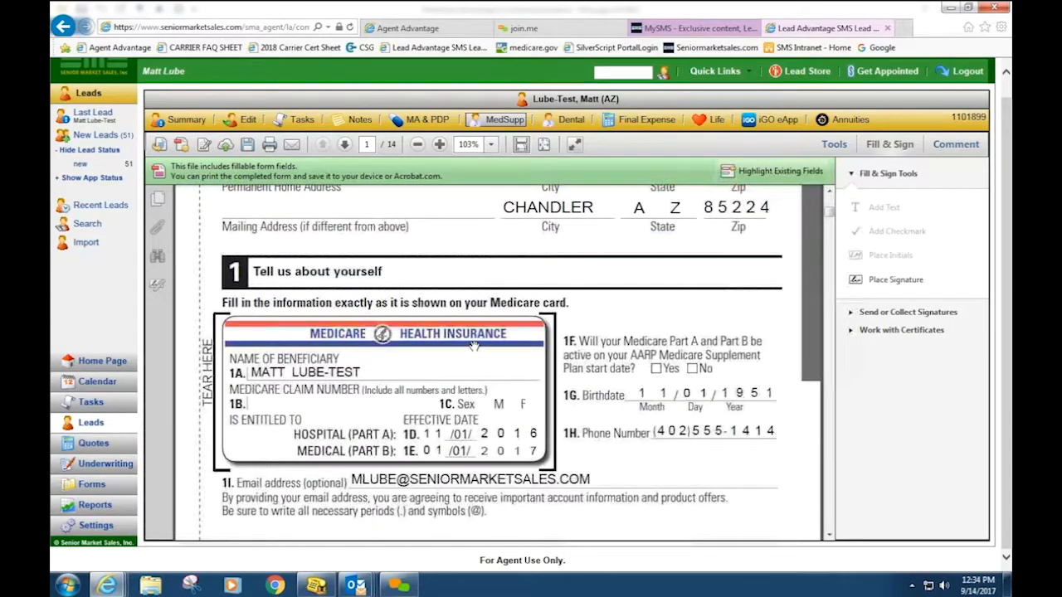
scroll(474, 344, down, 9)
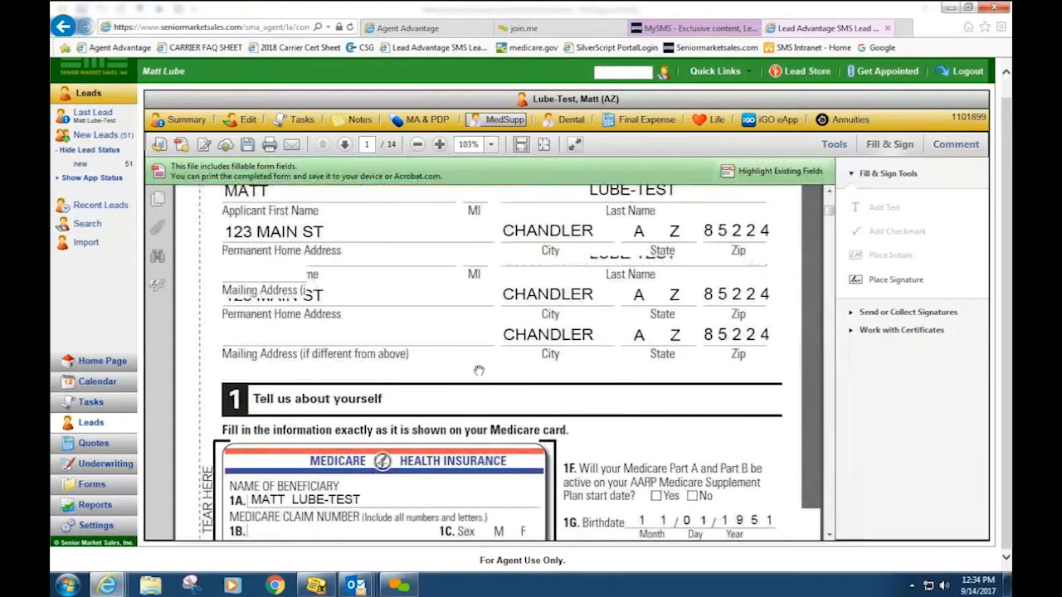
scroll(478, 373, down, 8)
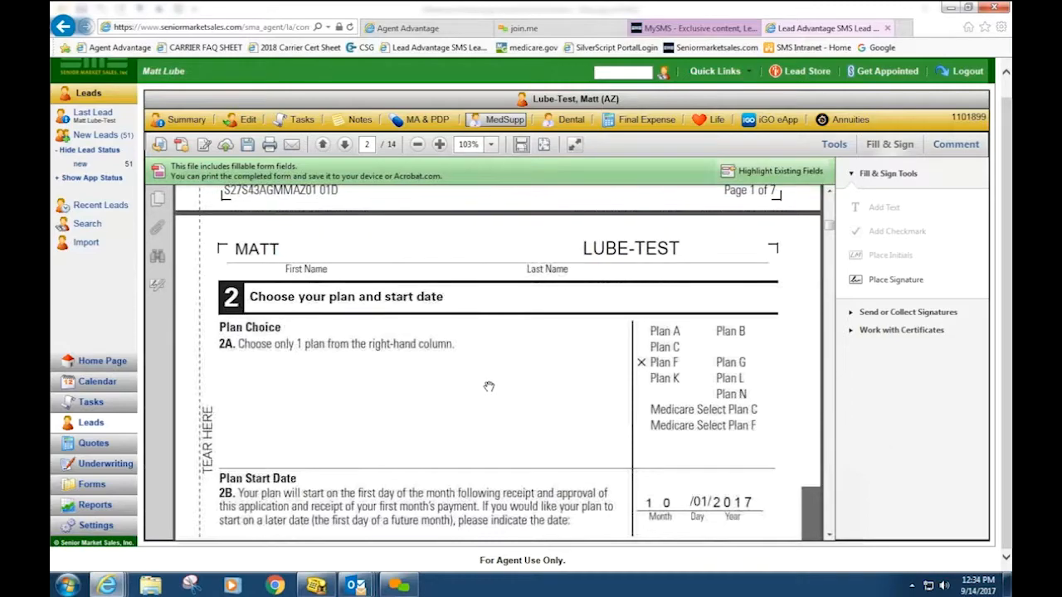
scroll(485, 394, down, 3)
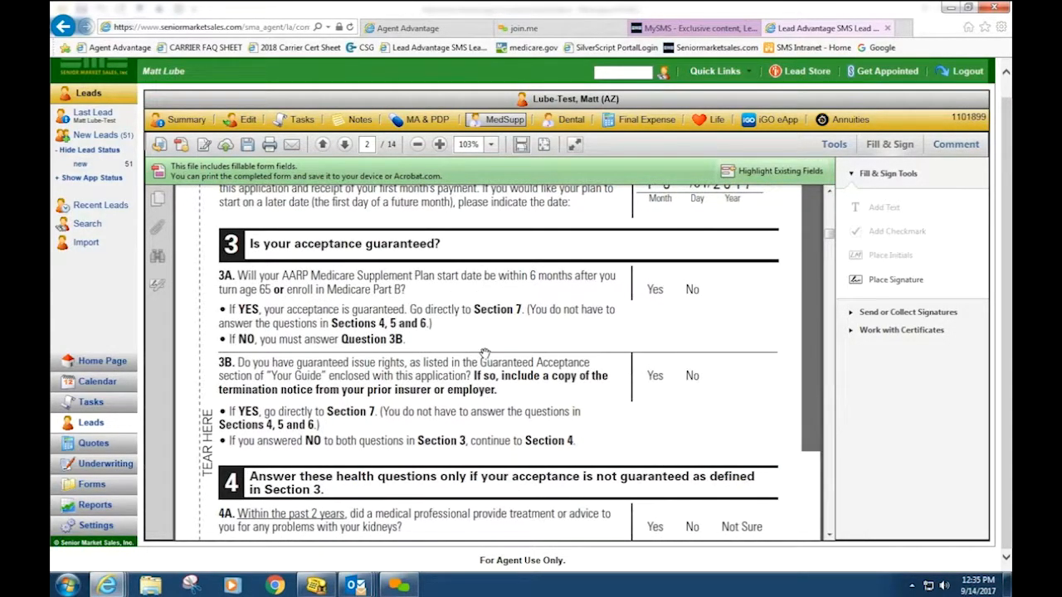
scroll(485, 352, down, 5)
scroll(474, 405, up, 1)
scroll(474, 404, down, 20)
scroll(440, 433, down, 20)
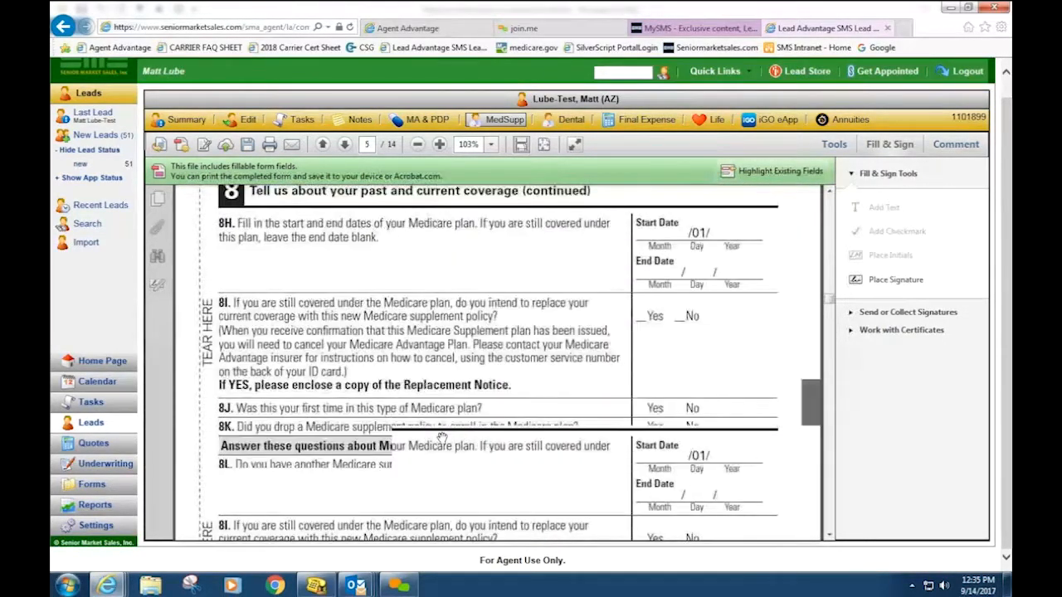
scroll(442, 437, up, 10)
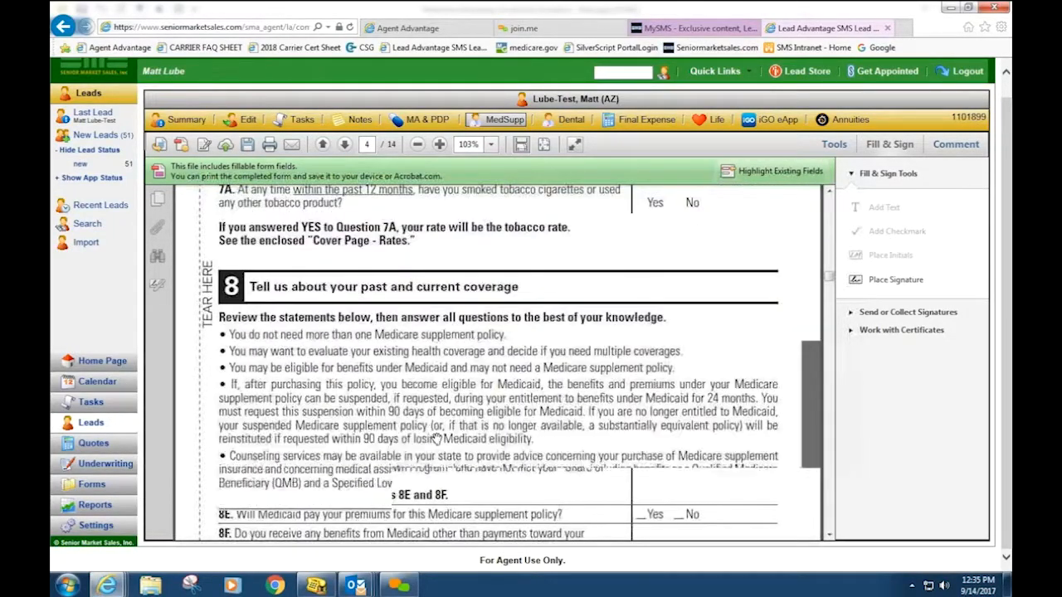
scroll(437, 440, up, 10)
scroll(448, 427, down, 2)
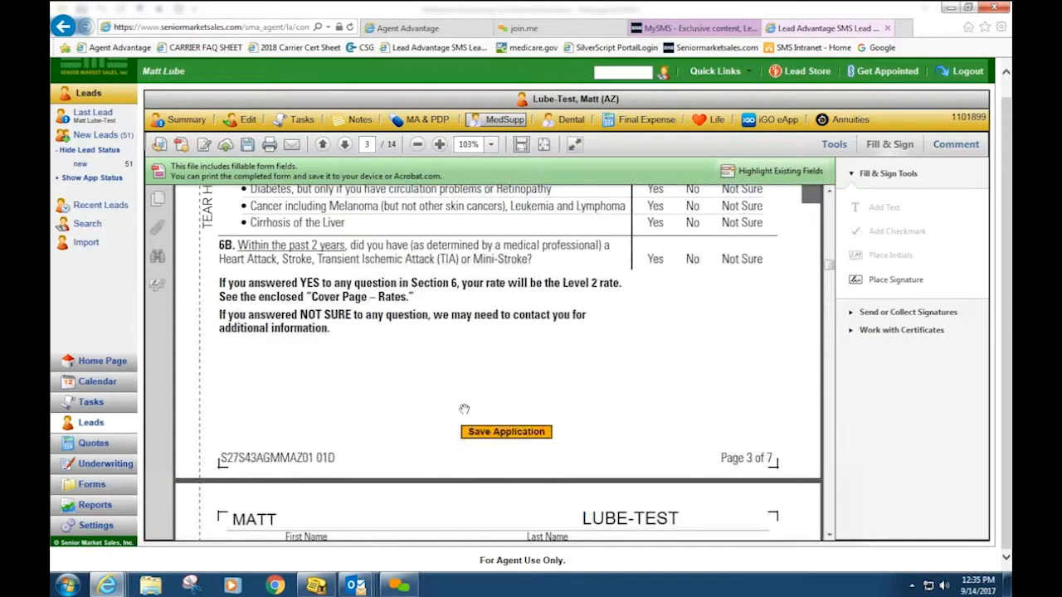
scroll(497, 439, down, 3)
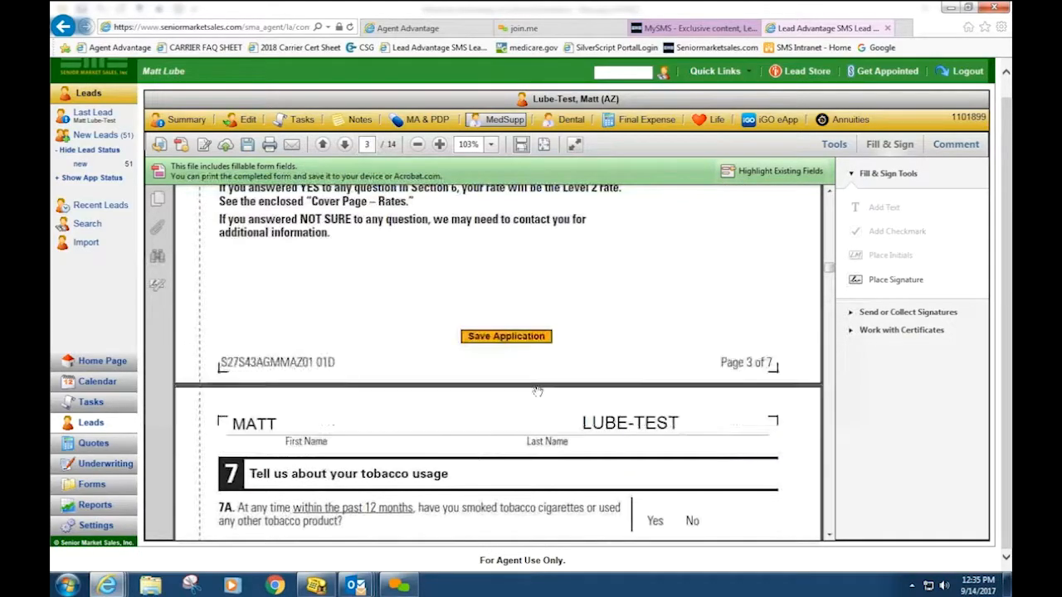
scroll(538, 391, up, 2)
click(506, 403)
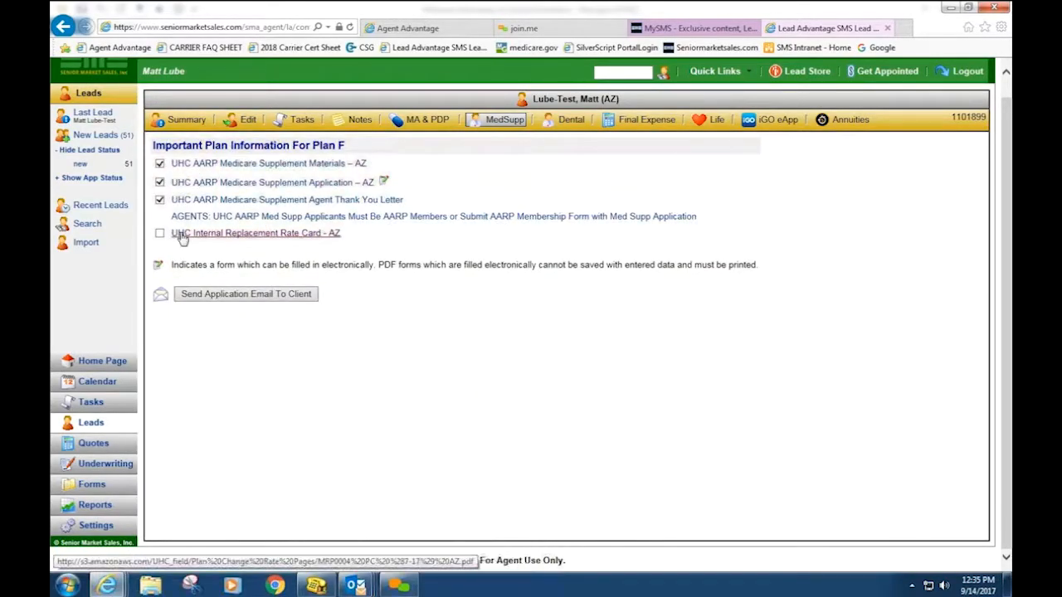
Step: Email the Plan F application documents to the client and return to the lead's Summary page
click(233, 296)
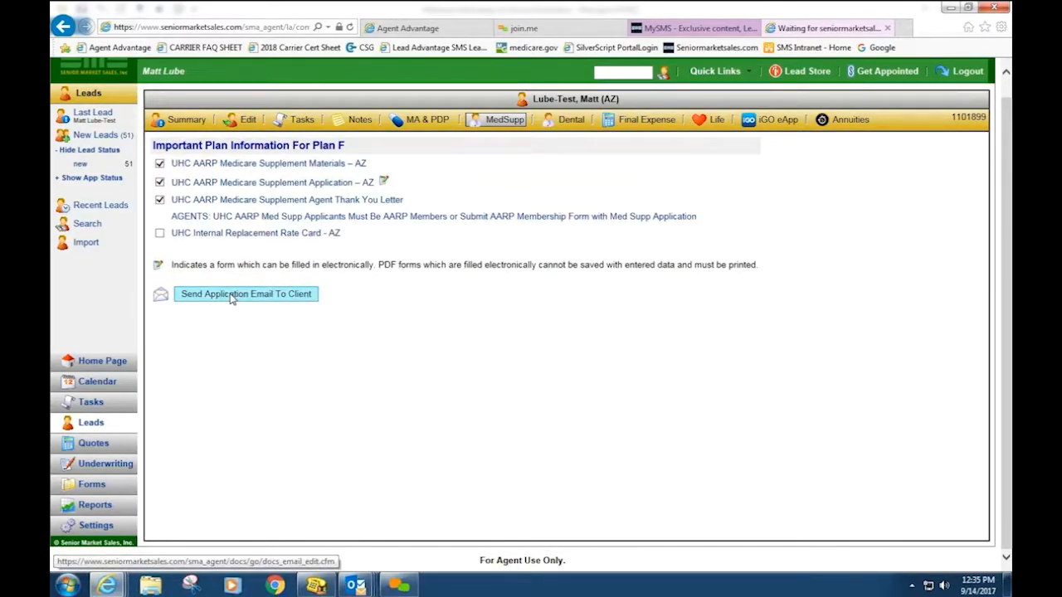
click(233, 295)
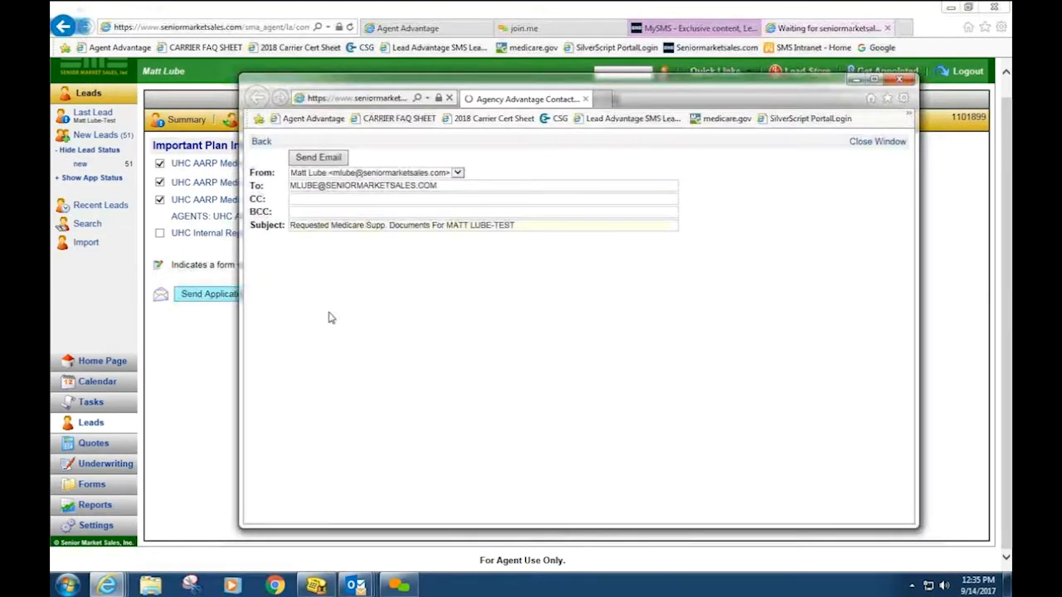
scroll(394, 356, down, 1)
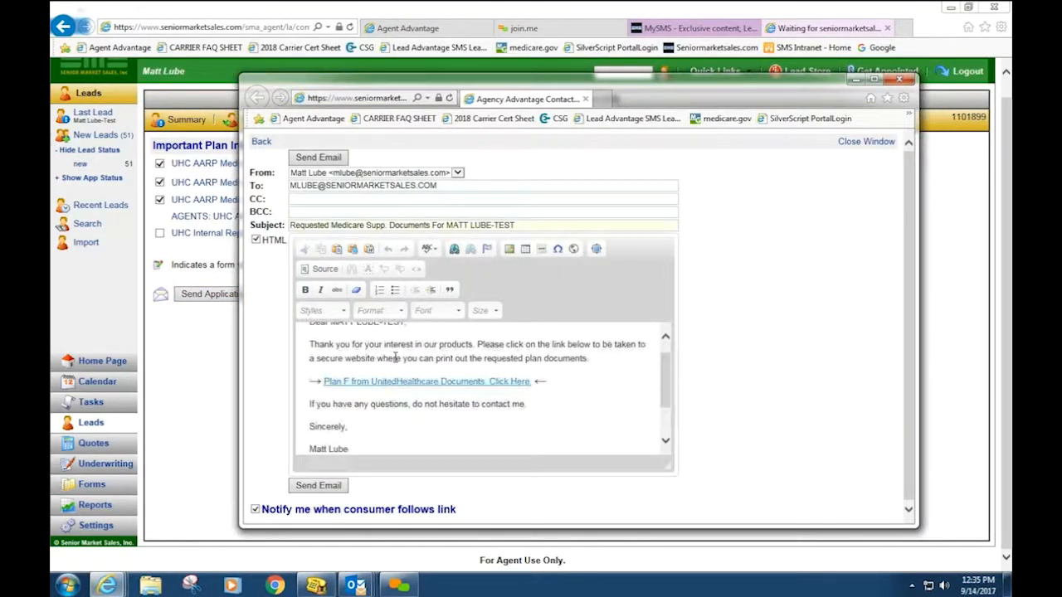
click(317, 486)
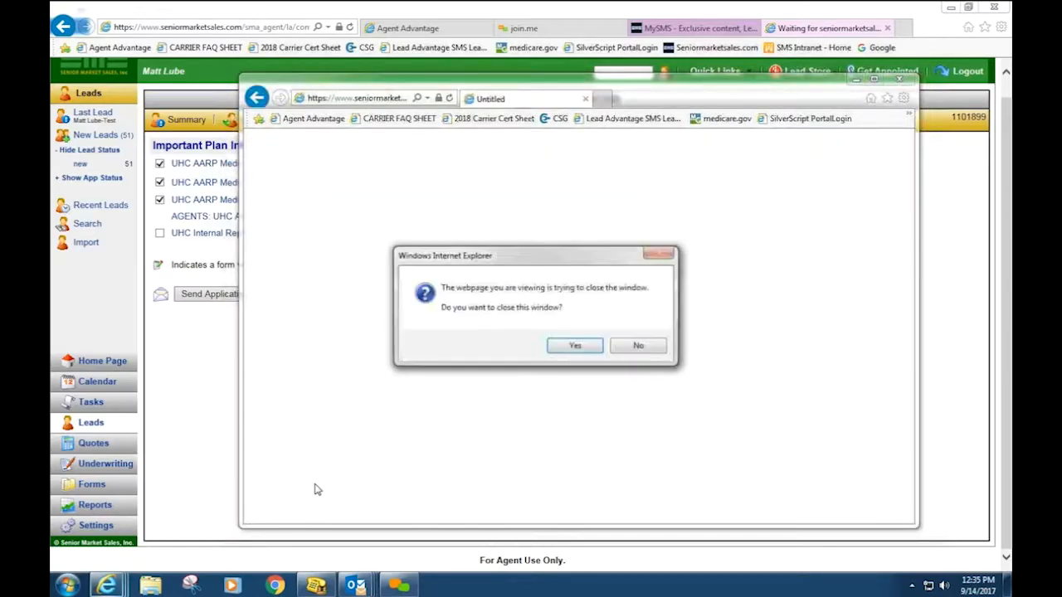
click(574, 347)
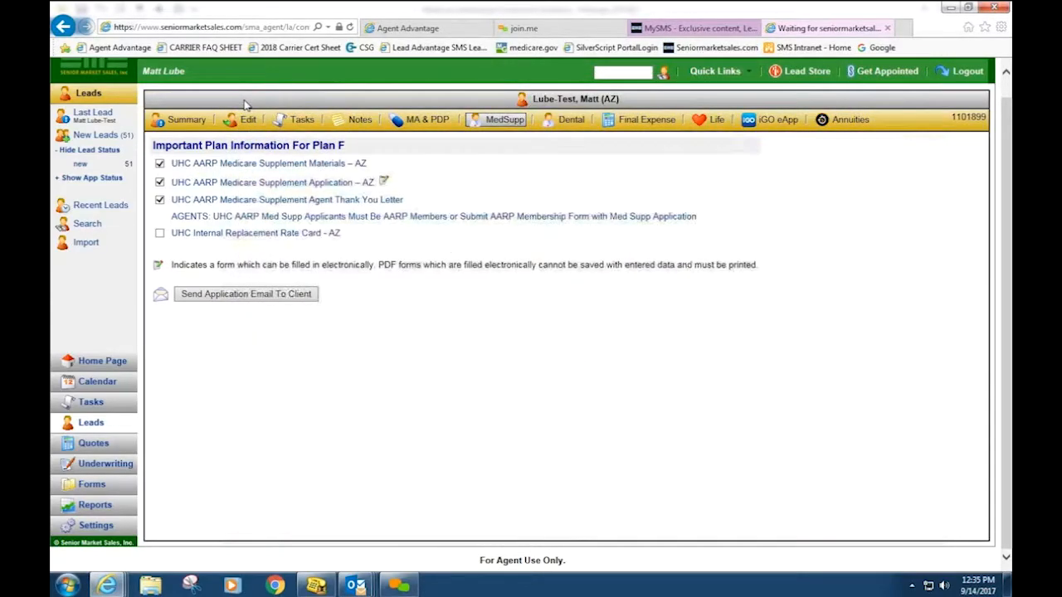
click(176, 120)
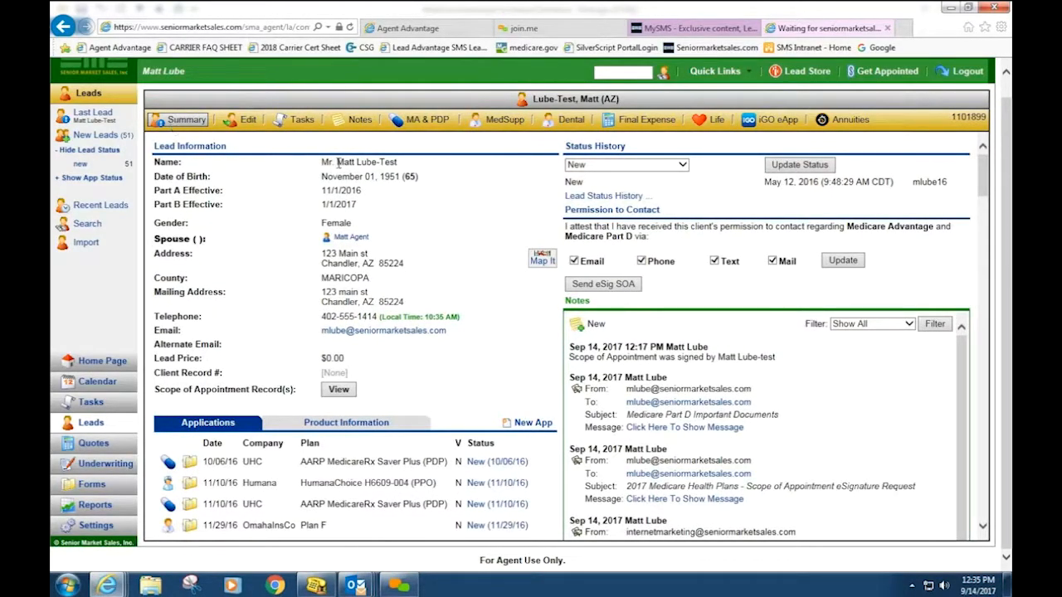
click(505, 120)
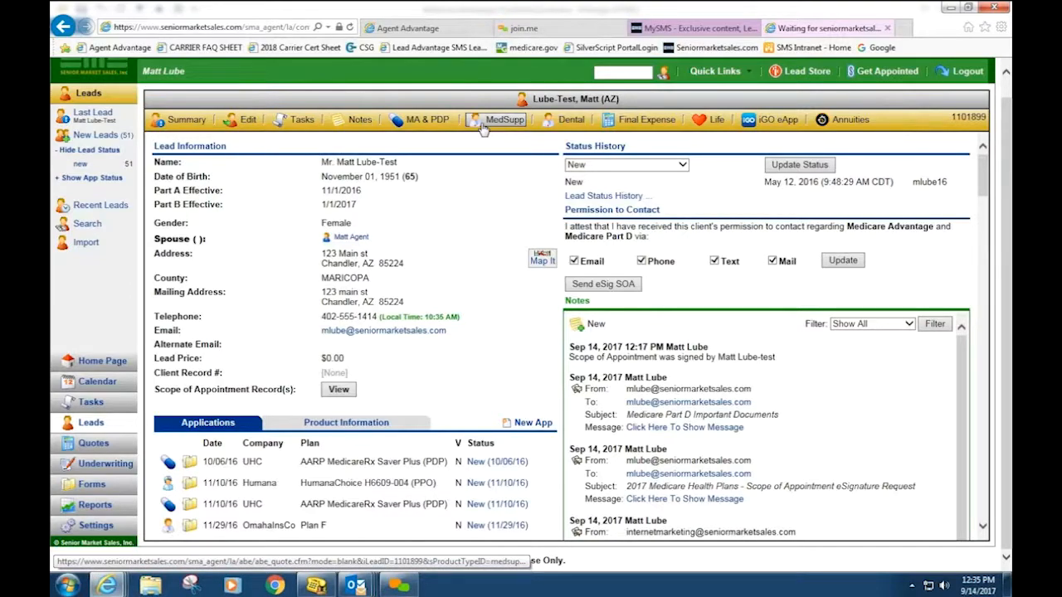
Step: In the MedSupp results, tick the GPM, Cigna, Omaha and AARP UnitedHealthcare (Level 2) Plan F quotes
click(483, 123)
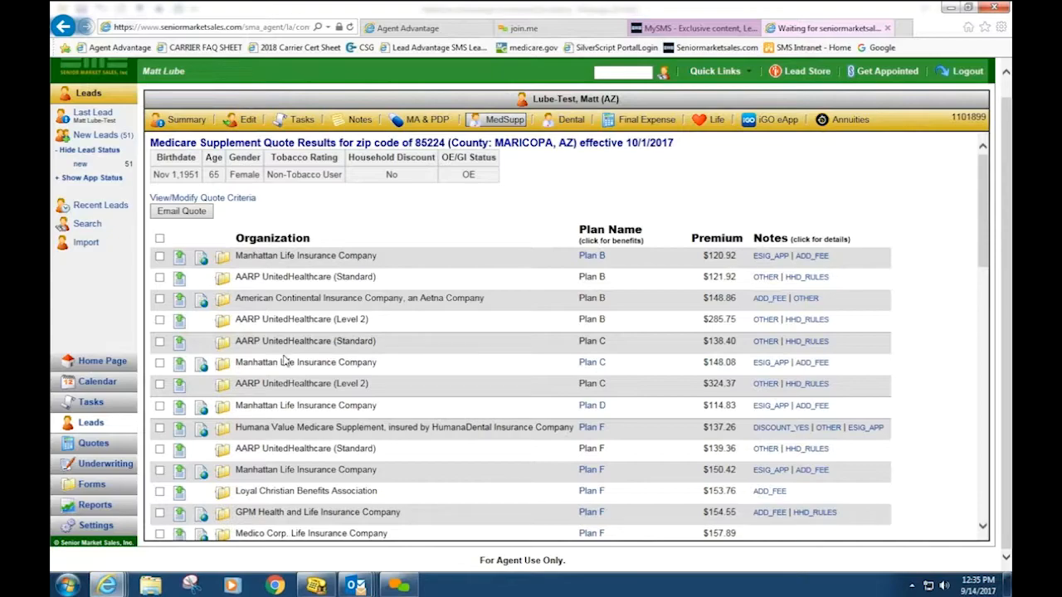
scroll(276, 357, down, 1)
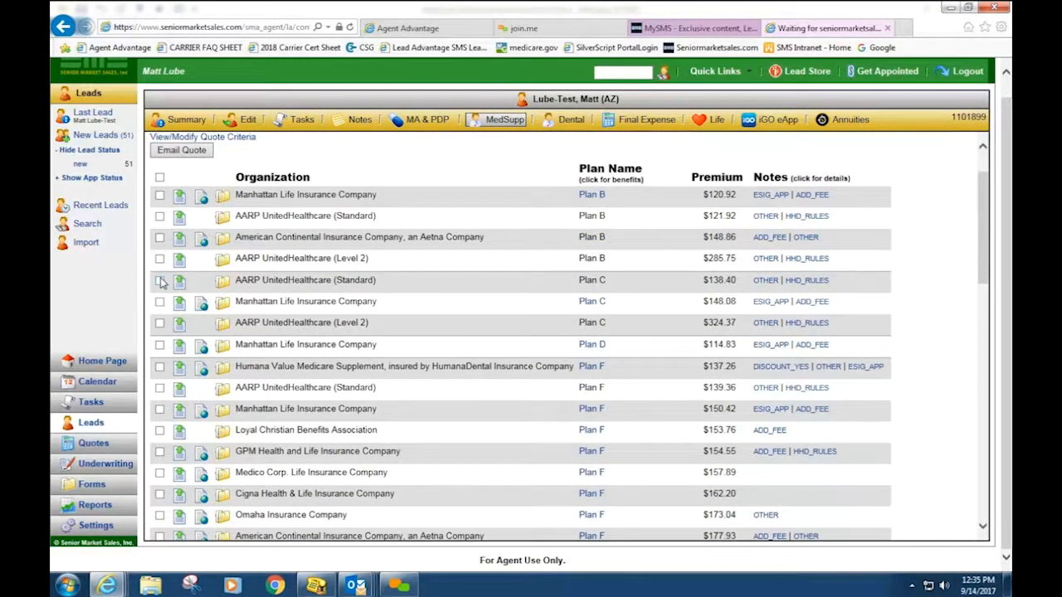
scroll(162, 284, down, 3)
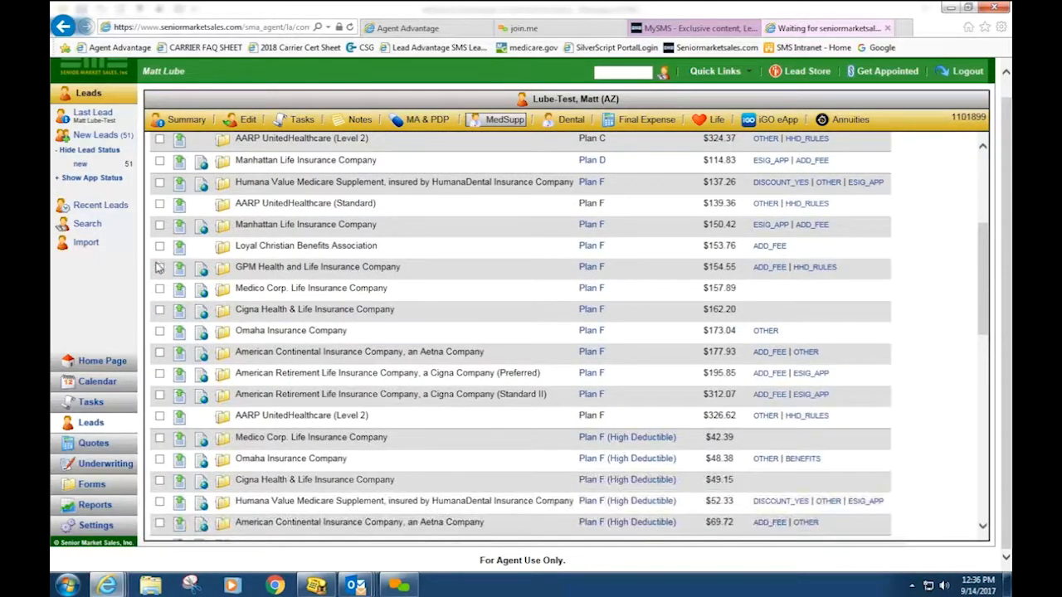
click(160, 267)
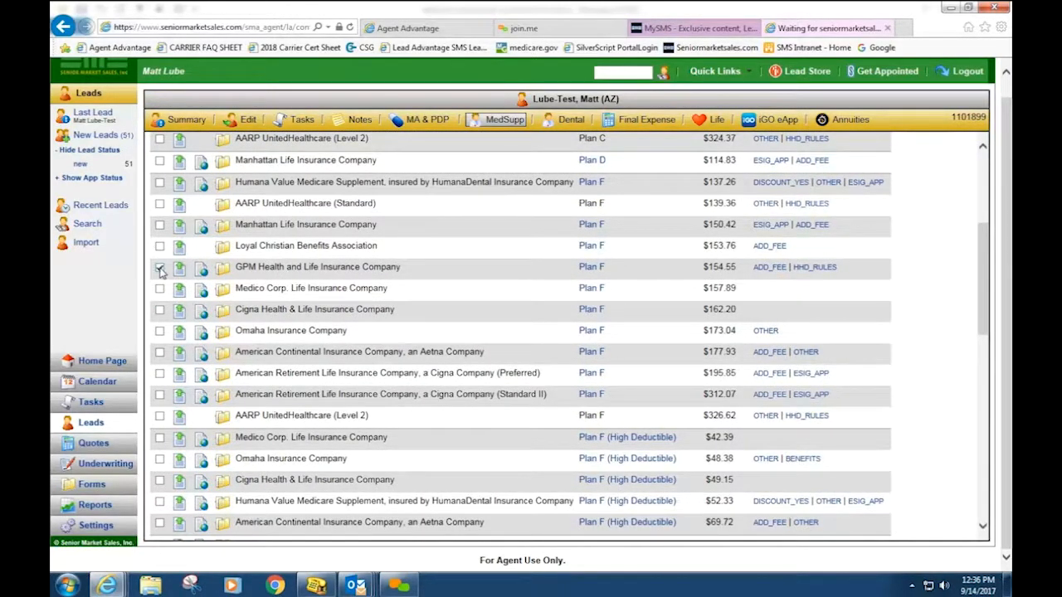
click(160, 310)
click(159, 332)
click(159, 416)
scroll(329, 383, down, 10)
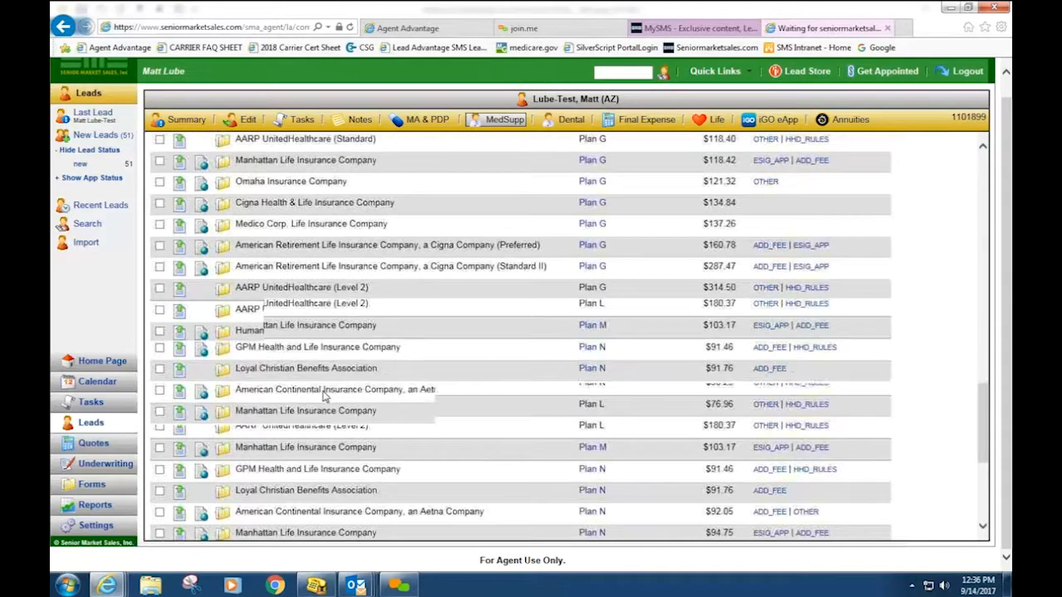
scroll(325, 397, down, 3)
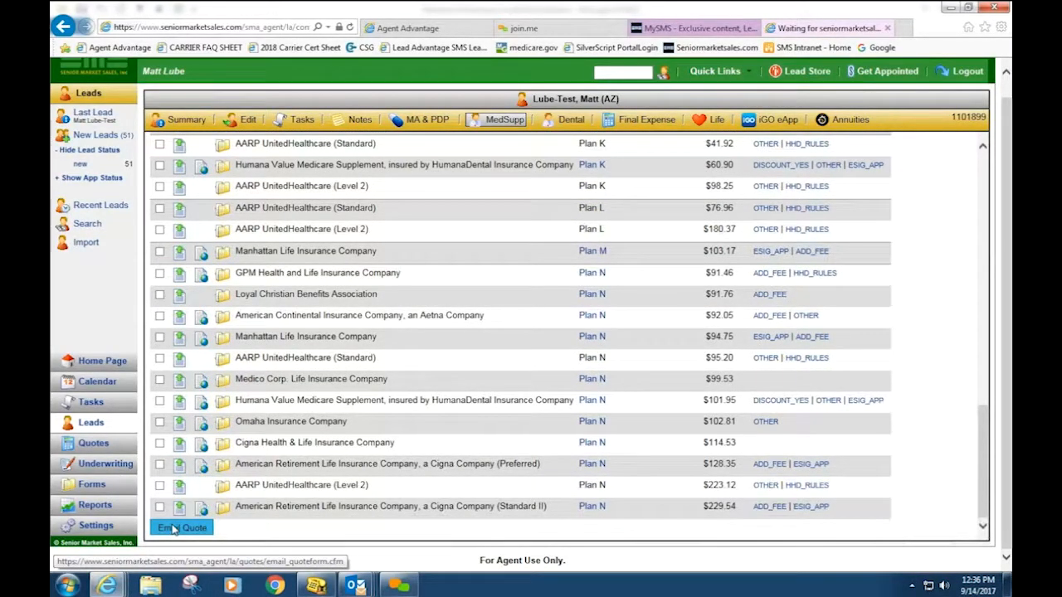
click(181, 527)
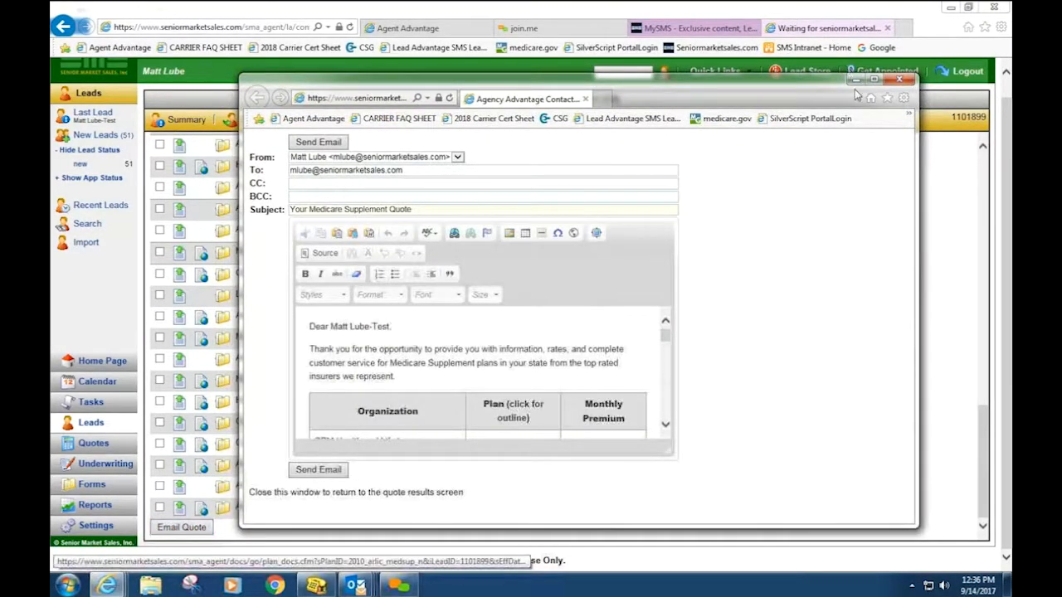
click(874, 79)
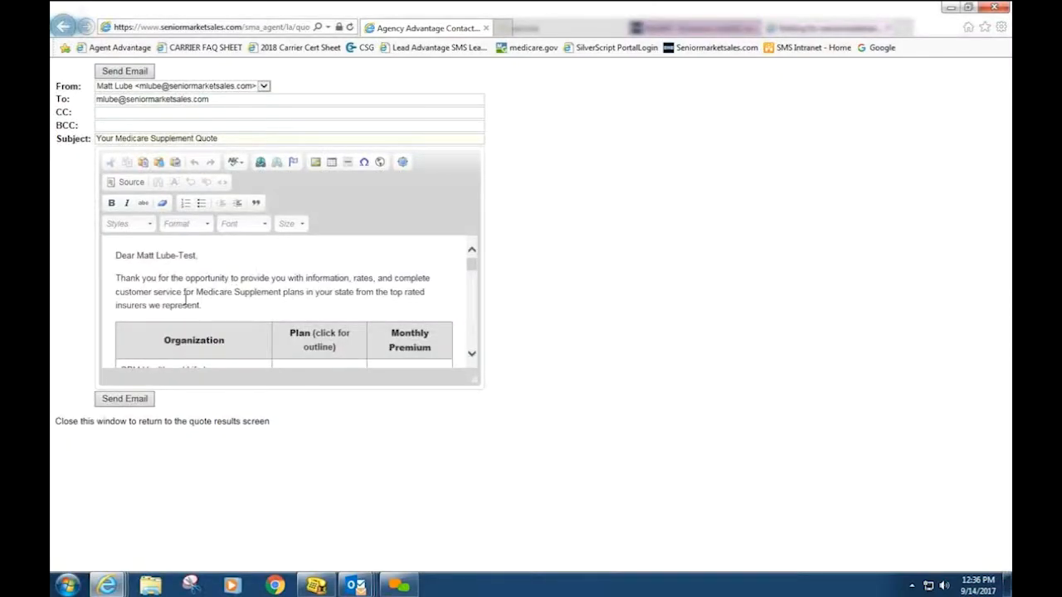
scroll(218, 294, down, 2)
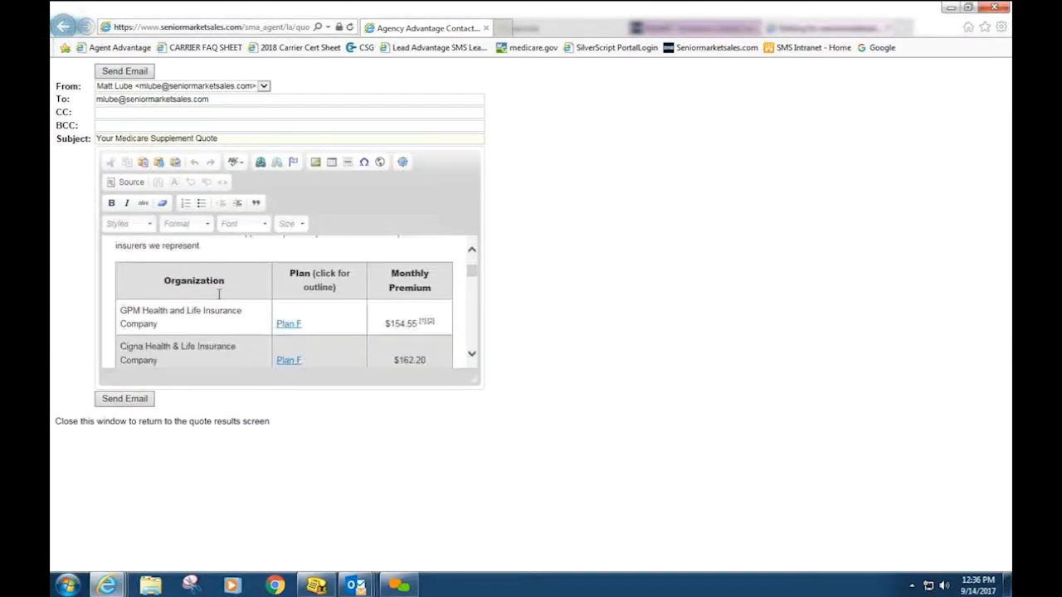
scroll(219, 295, down, 3)
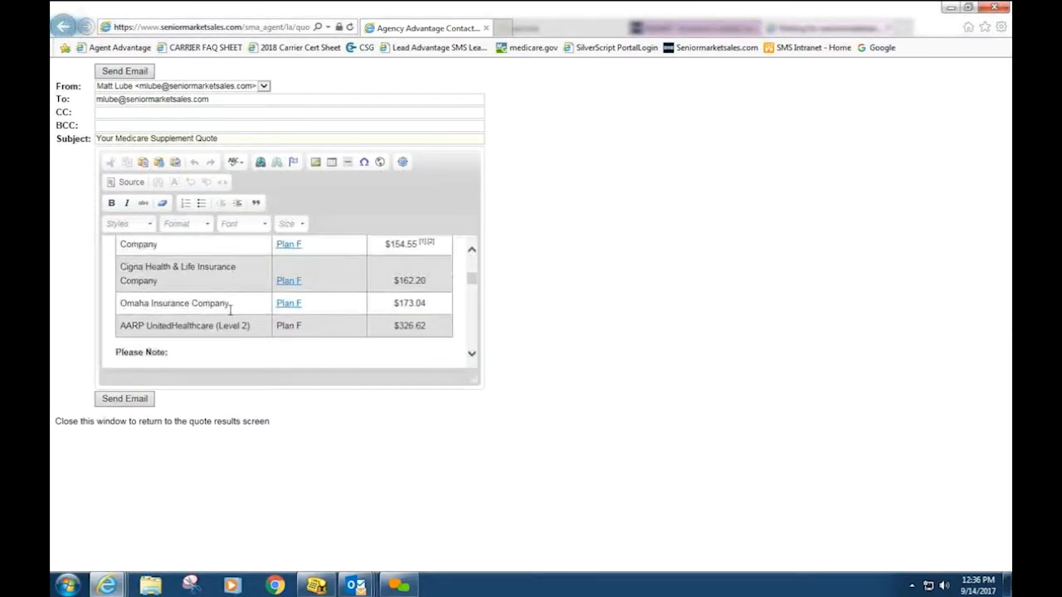
scroll(232, 308, down, 3)
scroll(236, 313, down, 1)
scroll(249, 290, down, 10)
scroll(229, 309, up, 12)
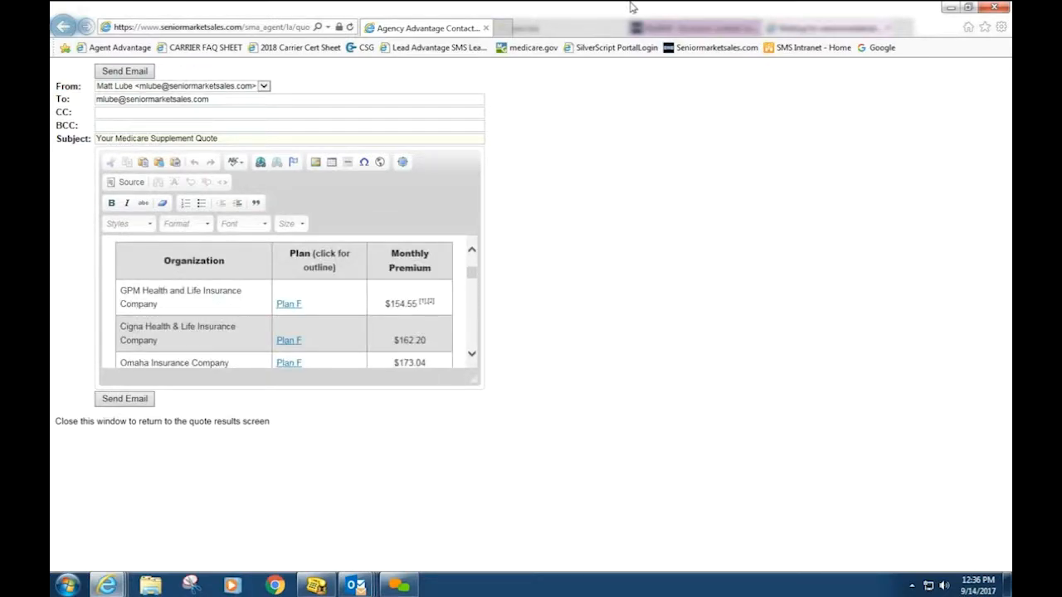
drag(630, 7, 523, 66)
click(841, 80)
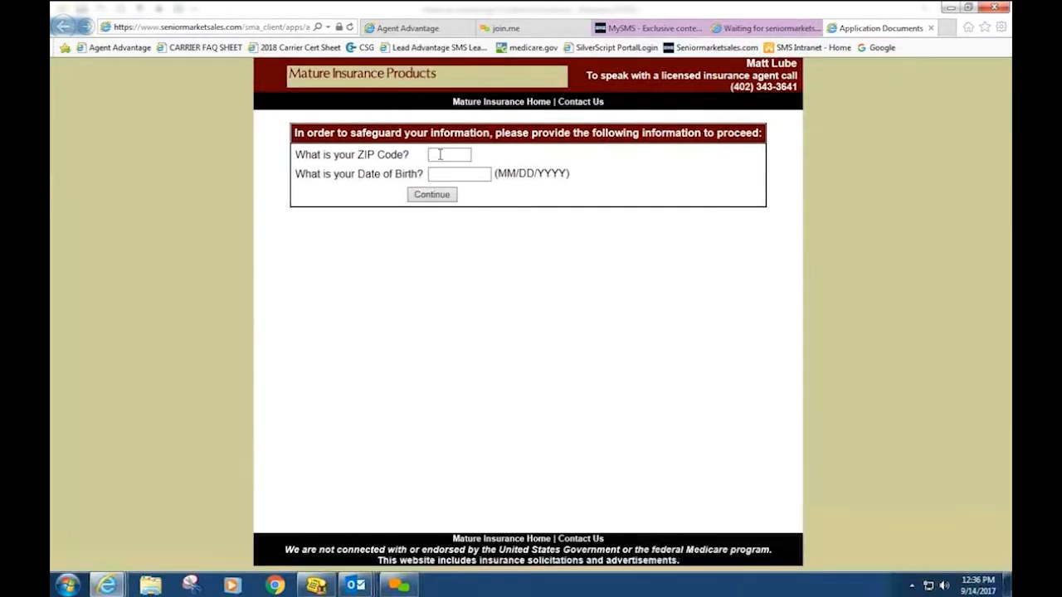
Step: Verify the client portal with ZIP 85224 and the client's date of birth to reach the documents
click(440, 155)
click(721, 31)
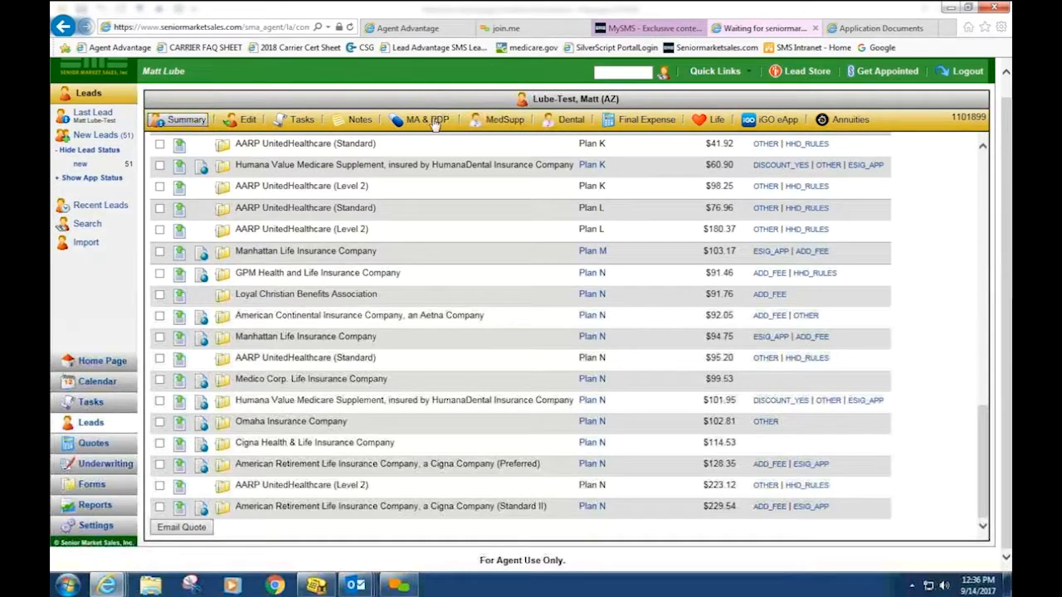
click(861, 31)
text(85224)
click(444, 172)
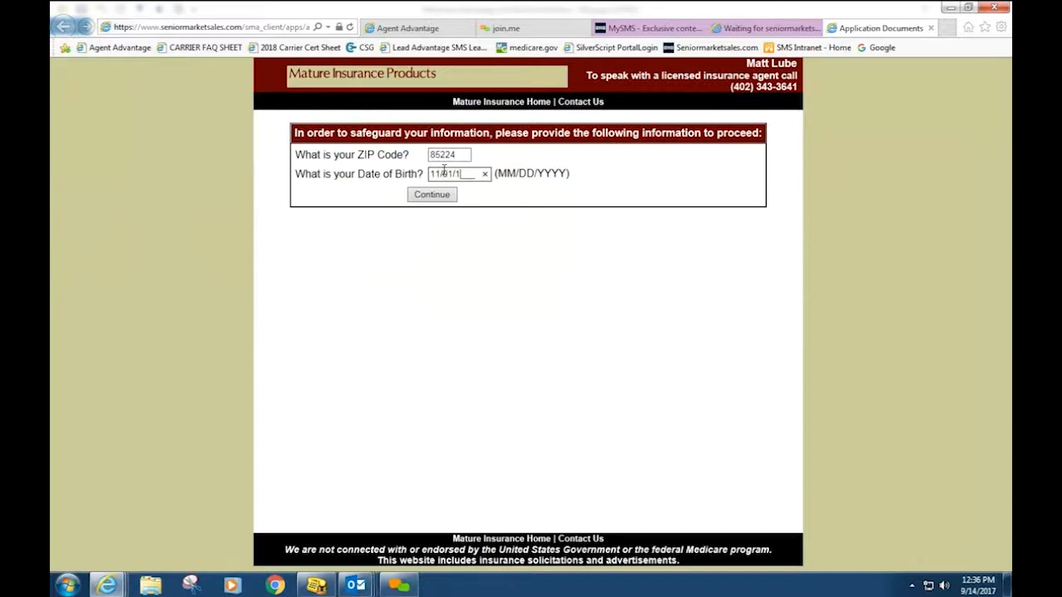
click(430, 197)
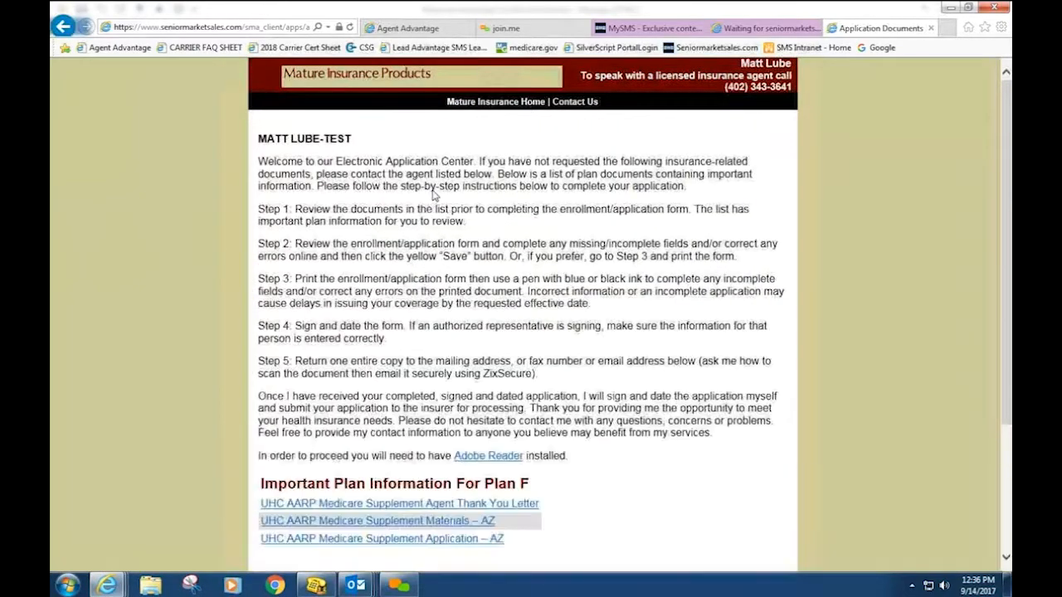
scroll(332, 274, down, 3)
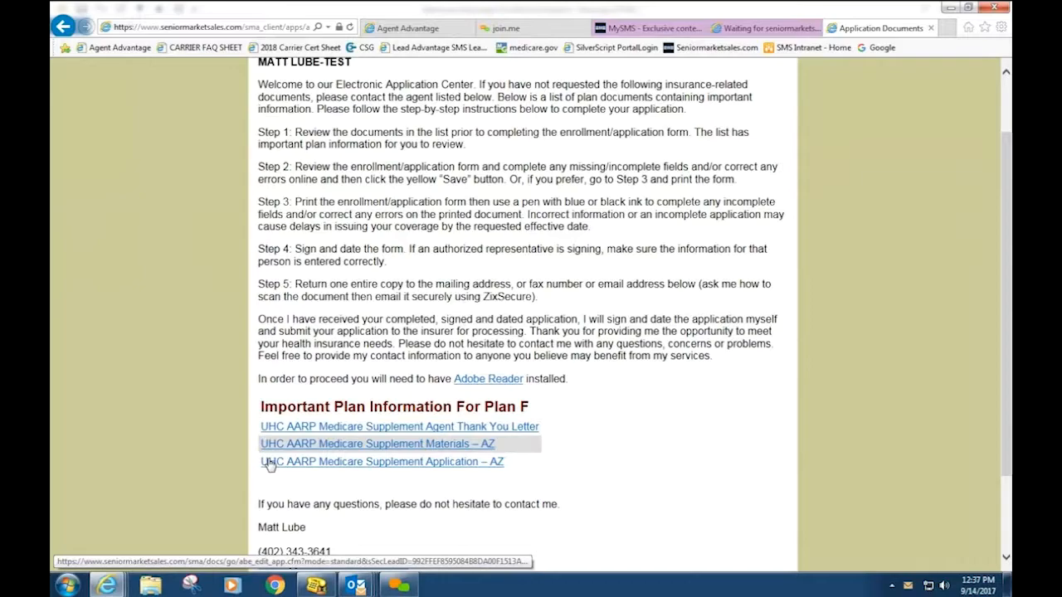
click(346, 467)
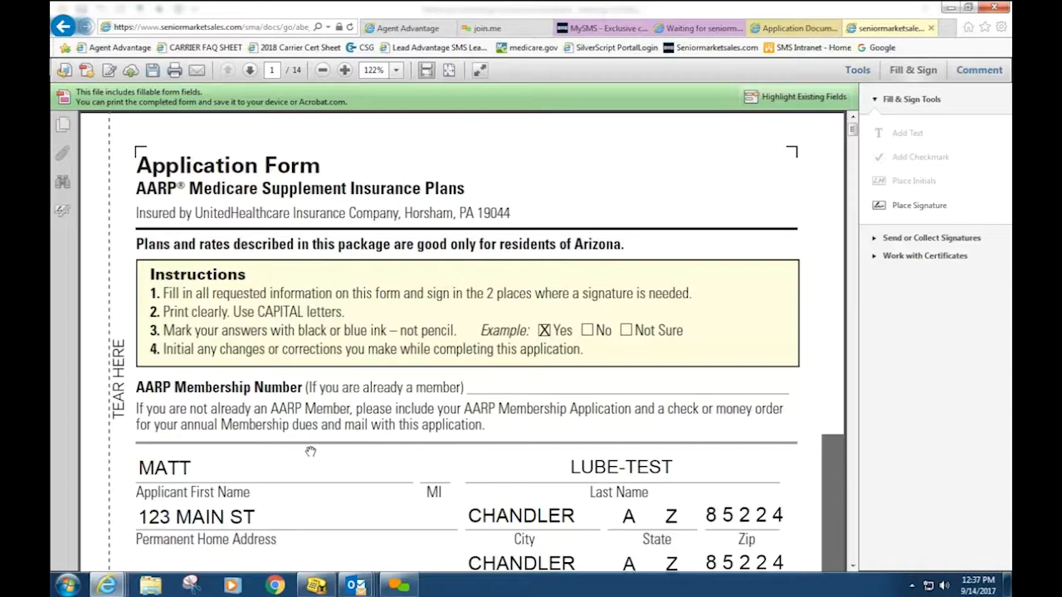
click(930, 28)
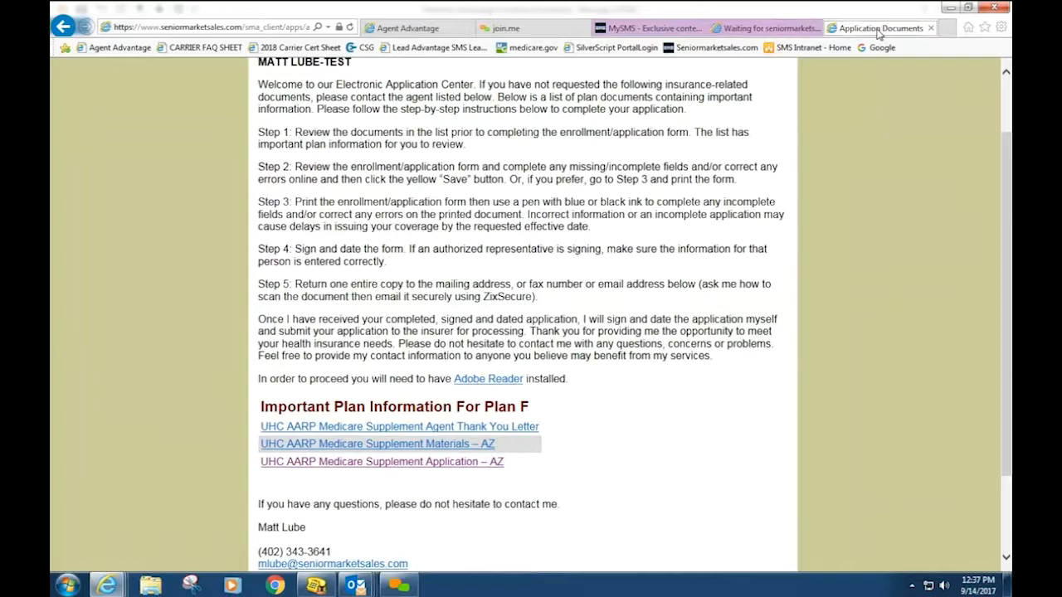
Step: Close the Plan F documents tab and reload the Arizona test lead's Summary page
click(931, 27)
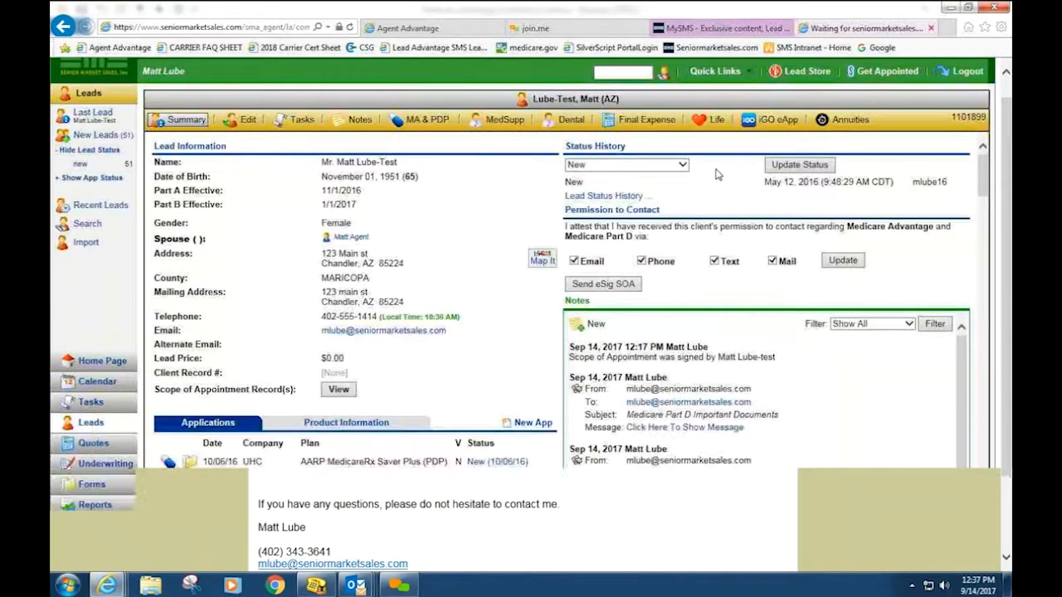
click(189, 122)
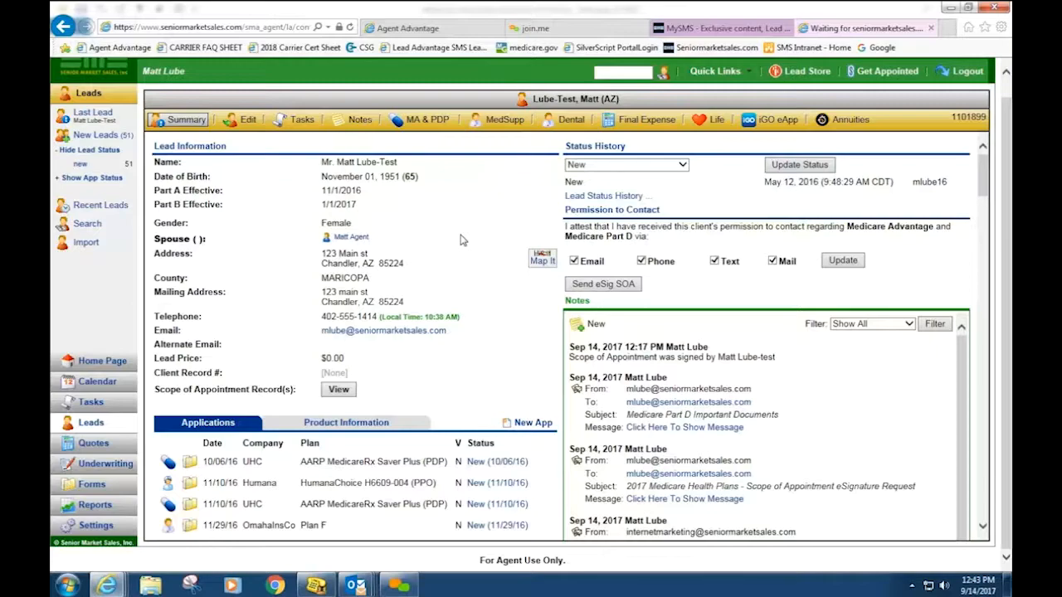
Step: Reload the MedSupp quote results for ZIP 85224 and review plans and premiums, starting with Plan B at $120.92
click(516, 121)
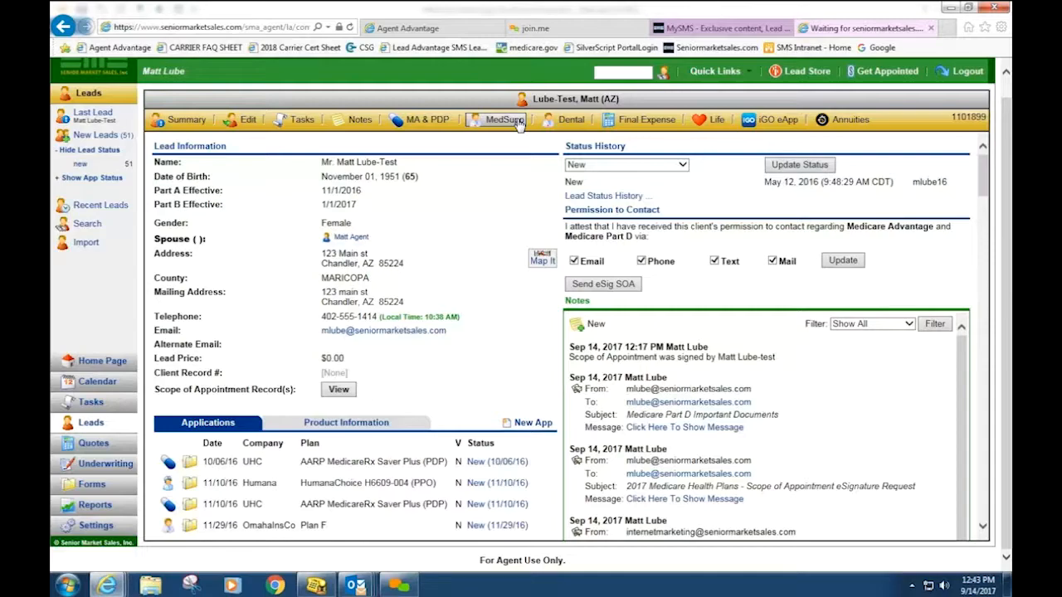
click(516, 121)
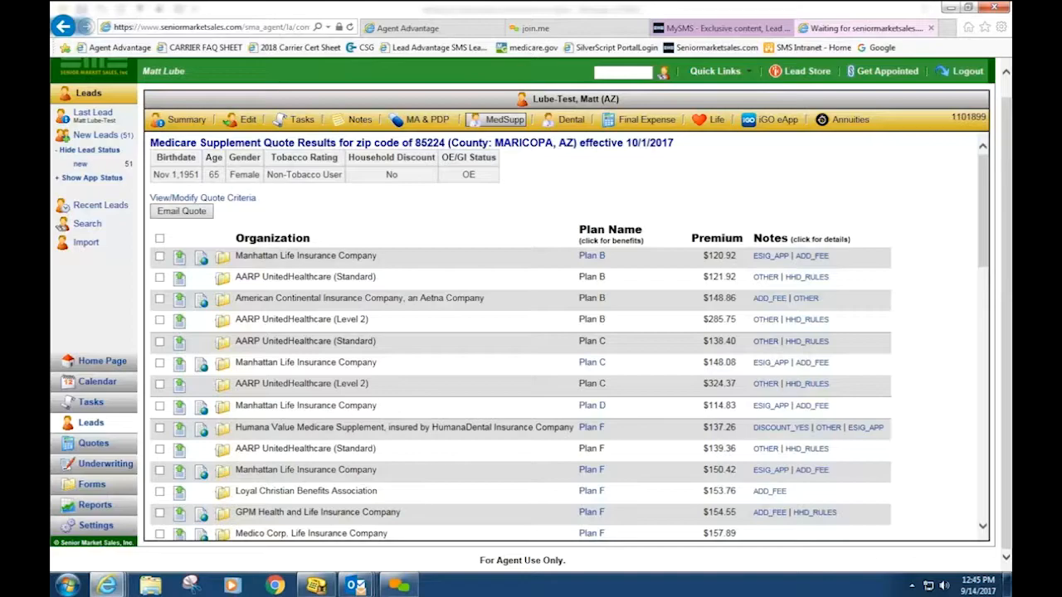
Step: Go from the lead's Summary to Quick Quotes, showing the blank Medicare Advantage and Part D Quote form
click(180, 121)
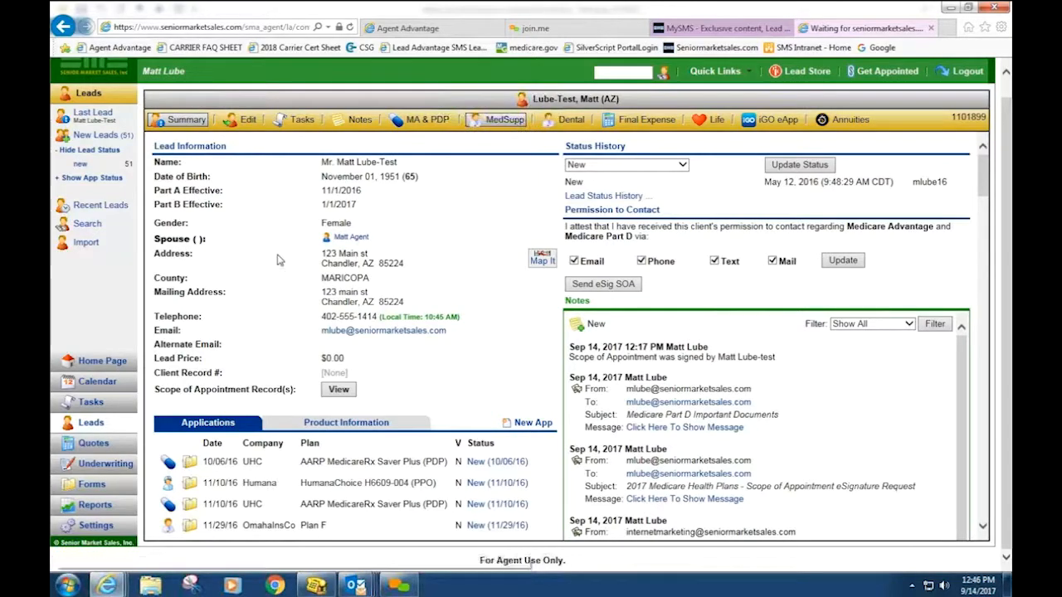
click(96, 445)
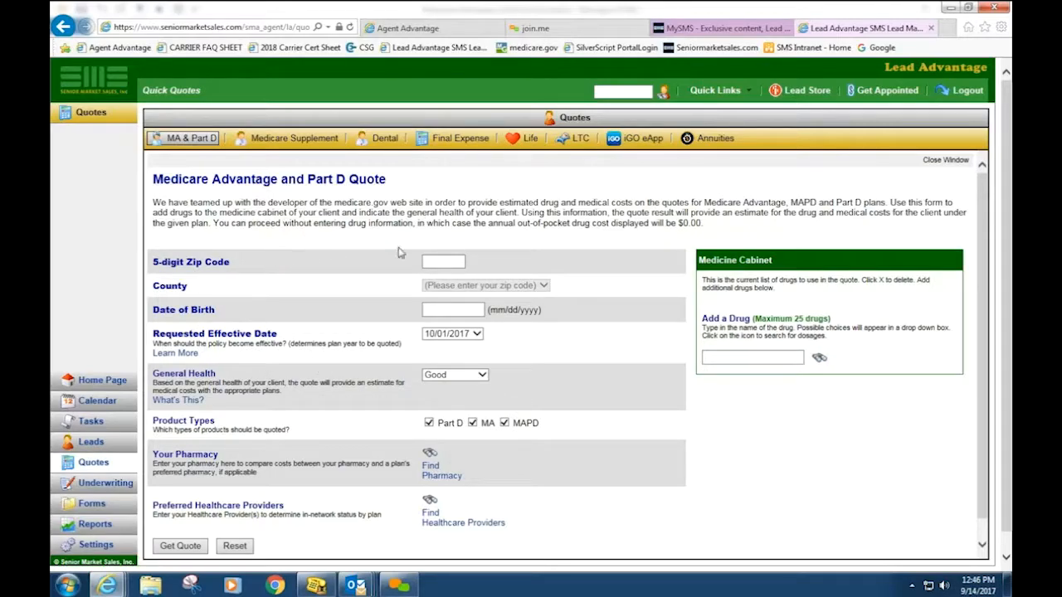
Step: Leave the Quick Quotes form for the Home page, then reopen the test lead via Last Lead
click(444, 262)
click(103, 382)
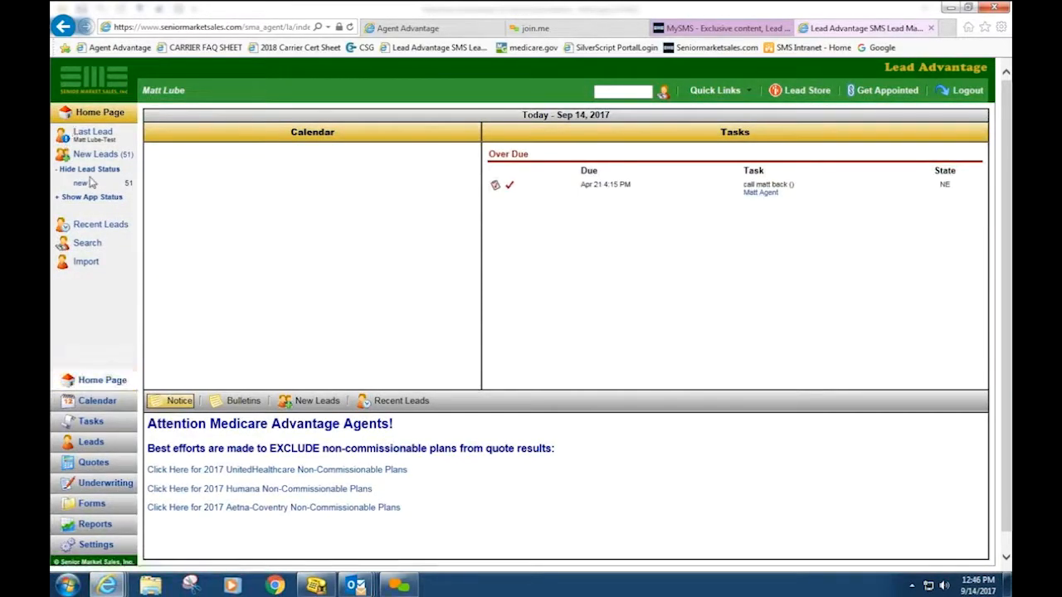
click(91, 135)
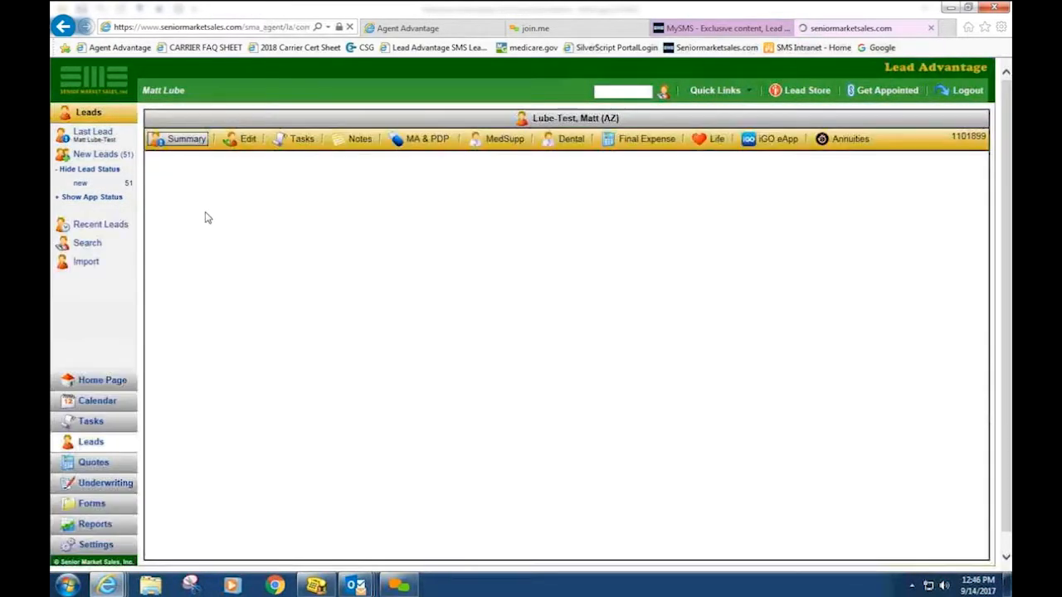